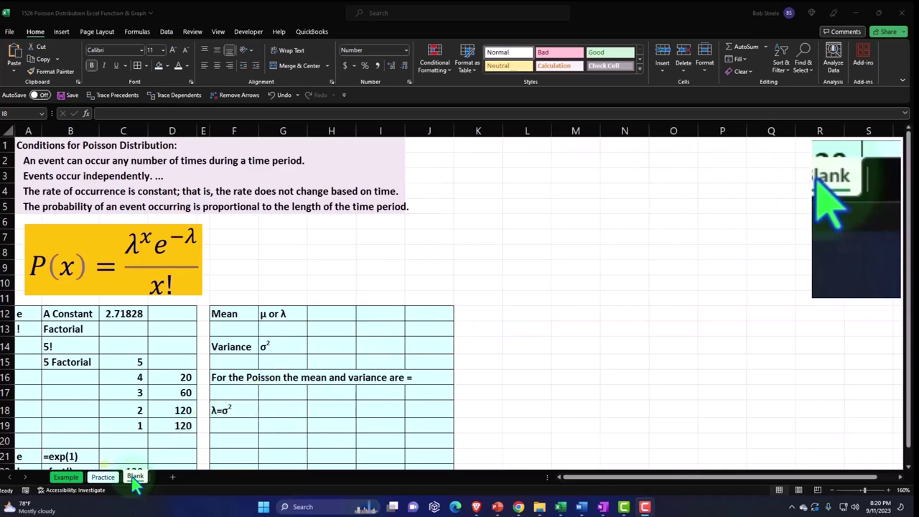
- Open the Example sheet showing λ = 10.0, the POISSON.DIST results and the column chart
{"action": "left_click", "coordinate": [75, 479]}
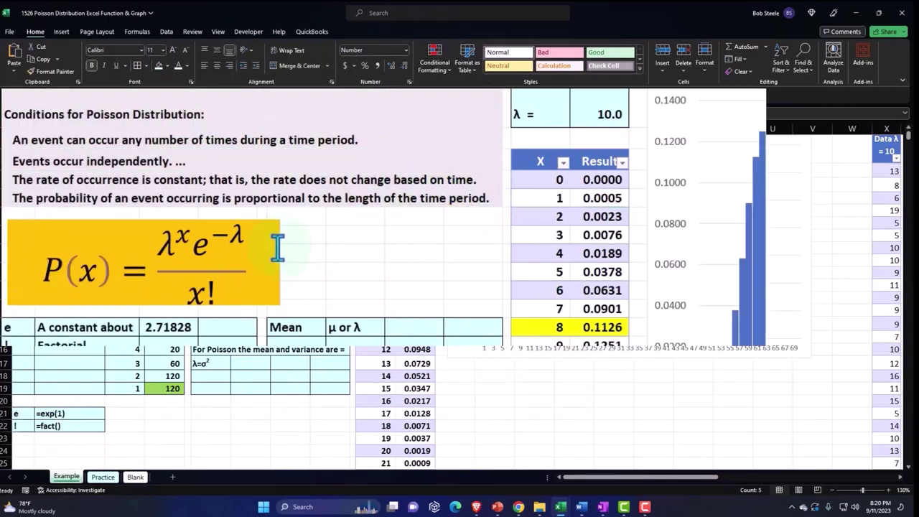
{"action": "left_click", "coordinate": [278, 249]}
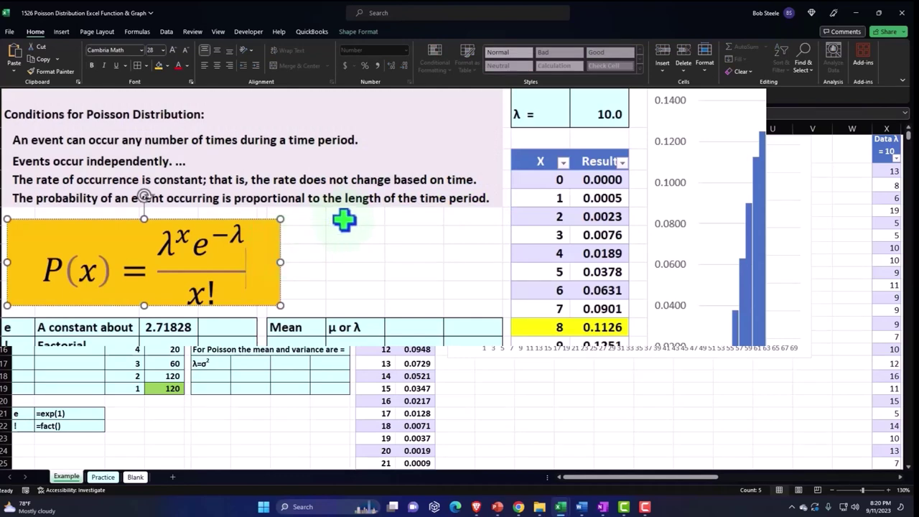
{"action": "double_click", "coordinate": [595, 179]}
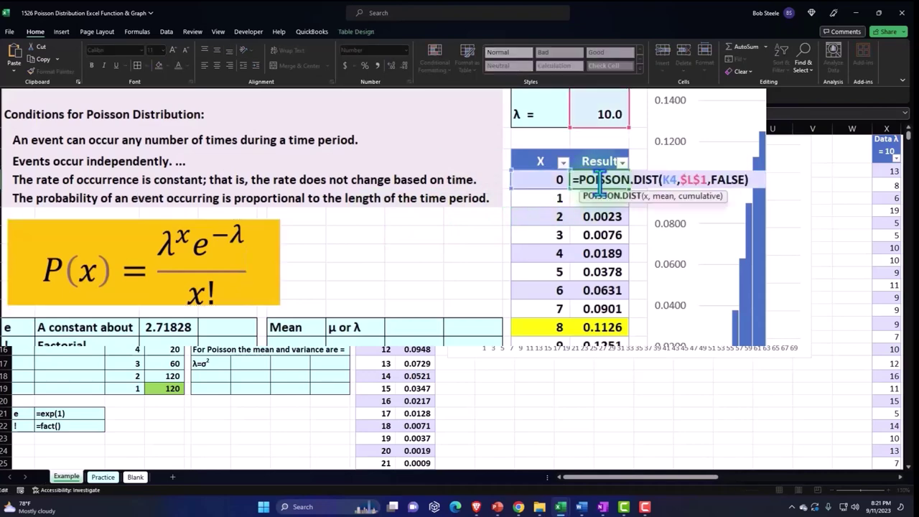
{"action": "key", "text": "Return"}
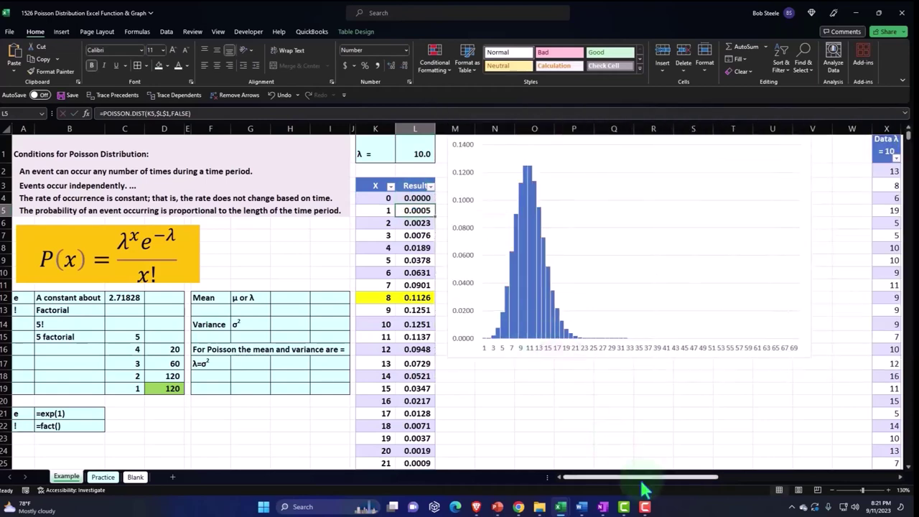
{"action": "left_click_drag", "start_coordinate": [643, 479], "coordinate": [705, 482]}
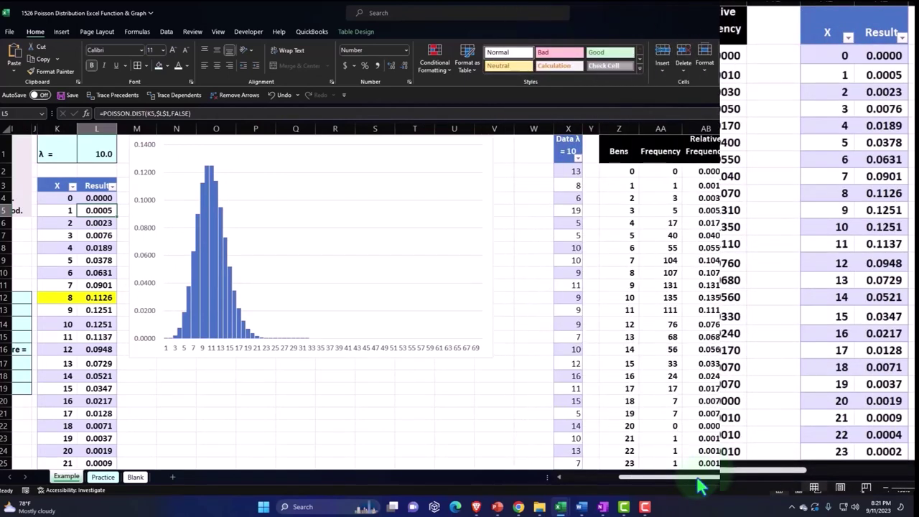
{"action": "left_click_drag", "start_coordinate": [697, 479], "coordinate": [608, 496]}
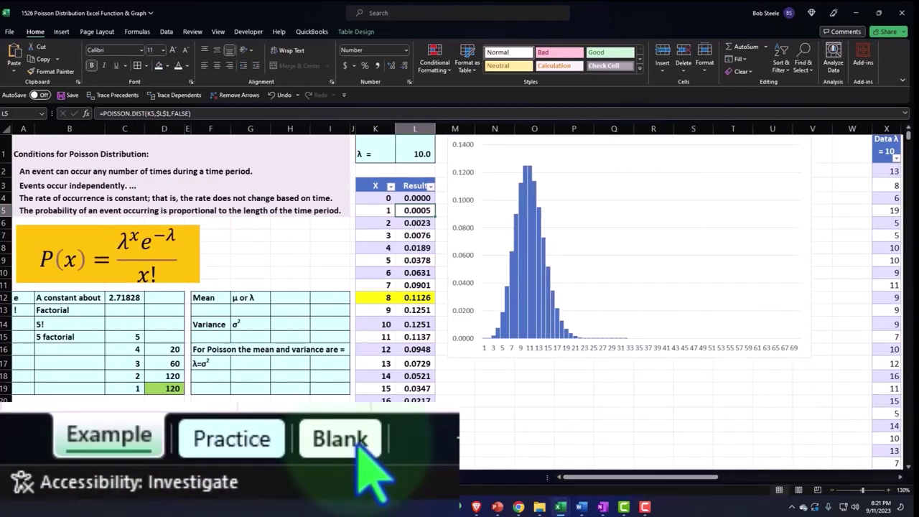
- Open the Blank sheet and select cell L1 as the input location
{"action": "left_click", "coordinate": [357, 448]}
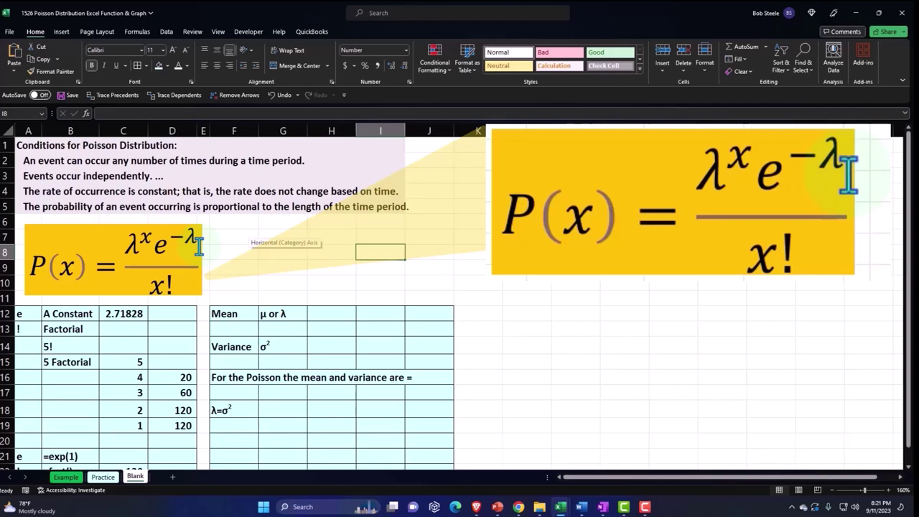
{"action": "left_click", "coordinate": [527, 237]}
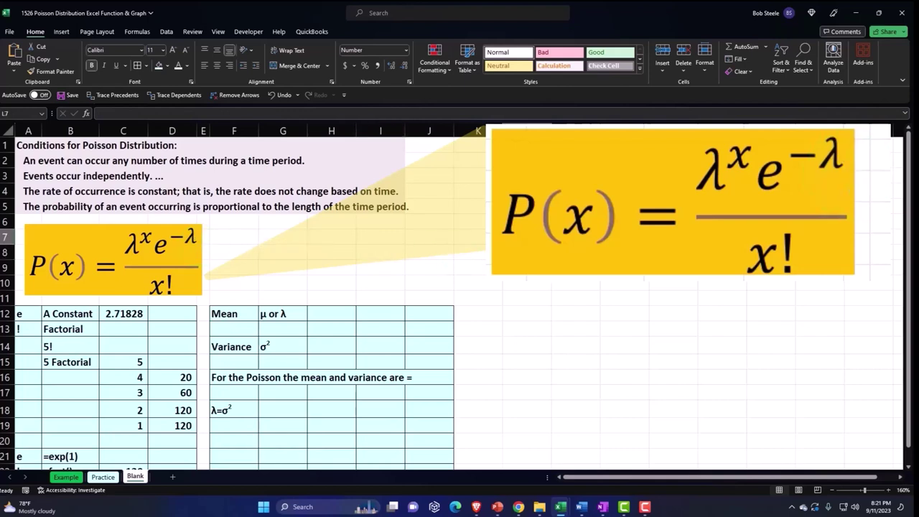
{"action": "key", "text": "Up"}
{"action": "key", "text": "Up"}
{"action": "key", "text": "Up"}
{"action": "key", "text": "Up"}
{"action": "key", "text": "Up"}
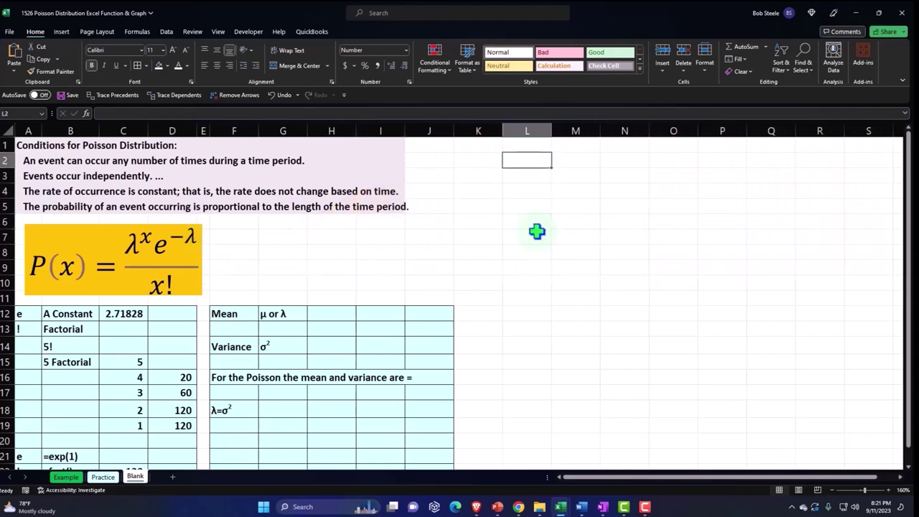
{"action": "key", "text": "Up"}
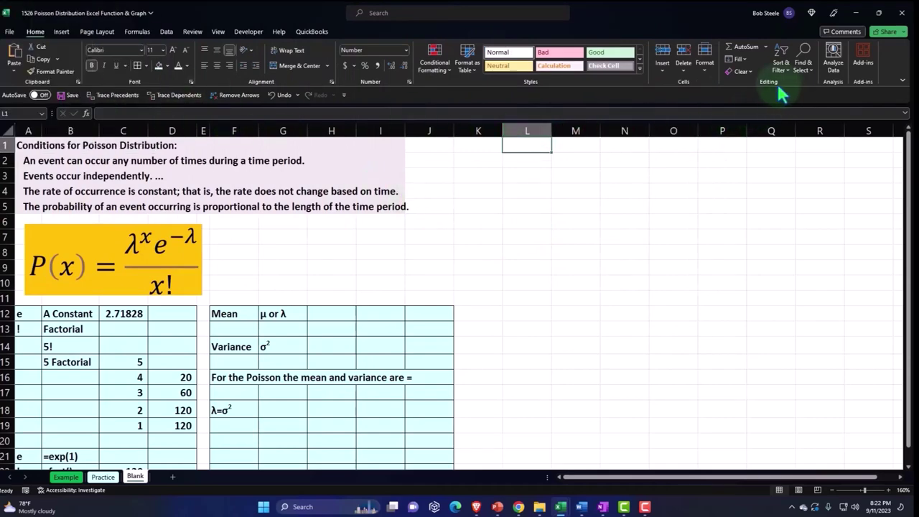
- Insert the Greek small letter lambda (λ) into cell L1 from the Symbol dialog
{"action": "left_click", "coordinate": [62, 33]}
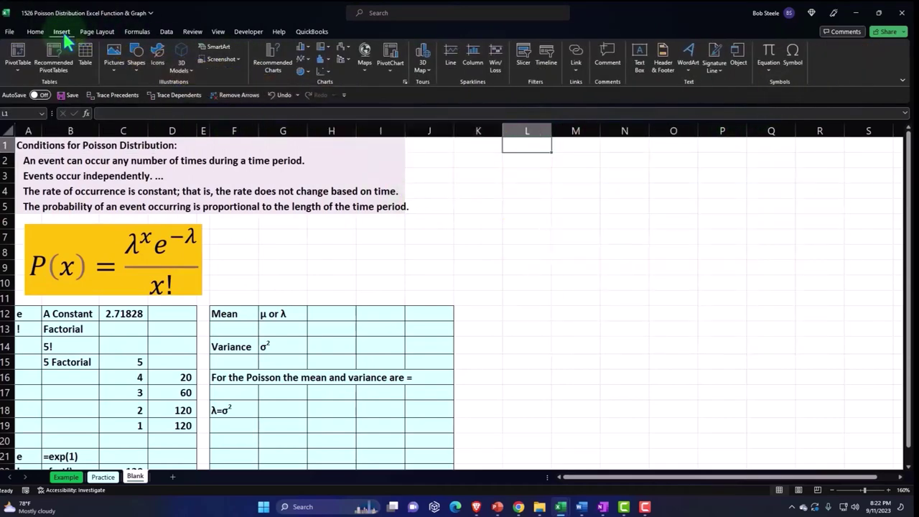
{"action": "left_click", "coordinate": [792, 56]}
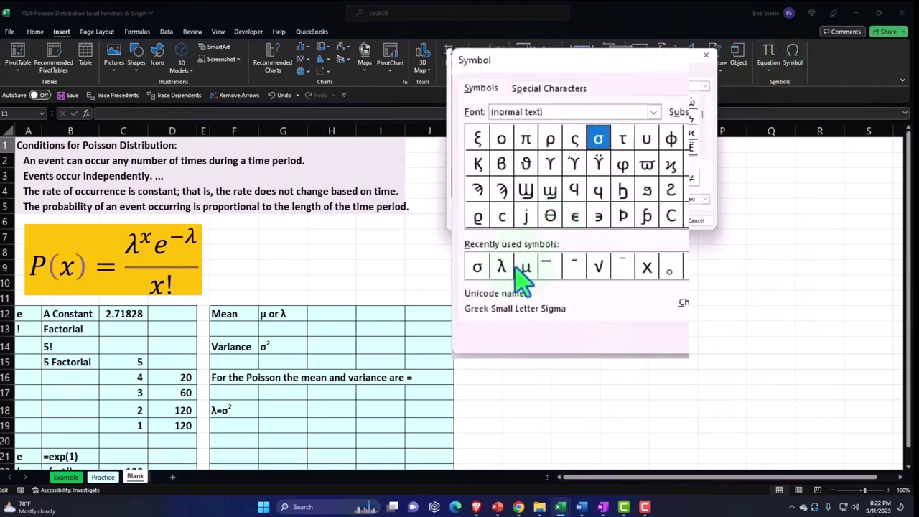
{"action": "left_click", "coordinate": [502, 267]}
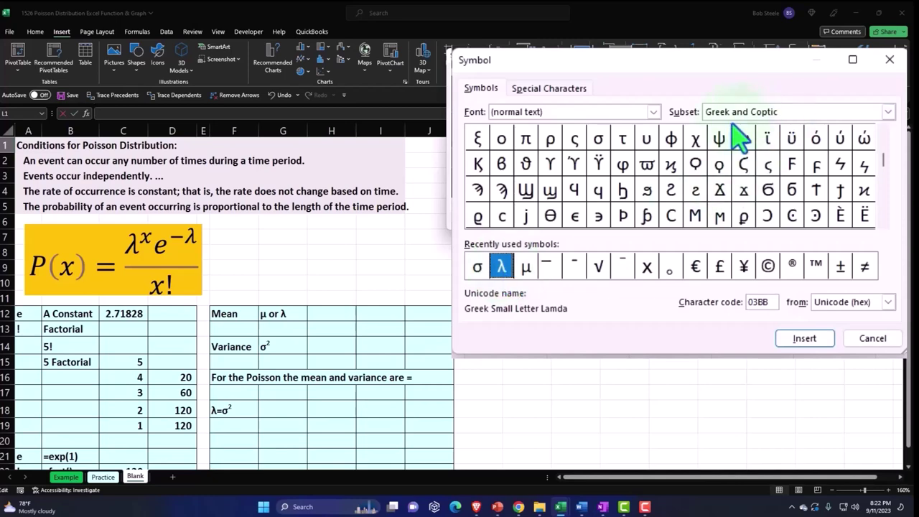
{"action": "left_click", "coordinate": [827, 340]}
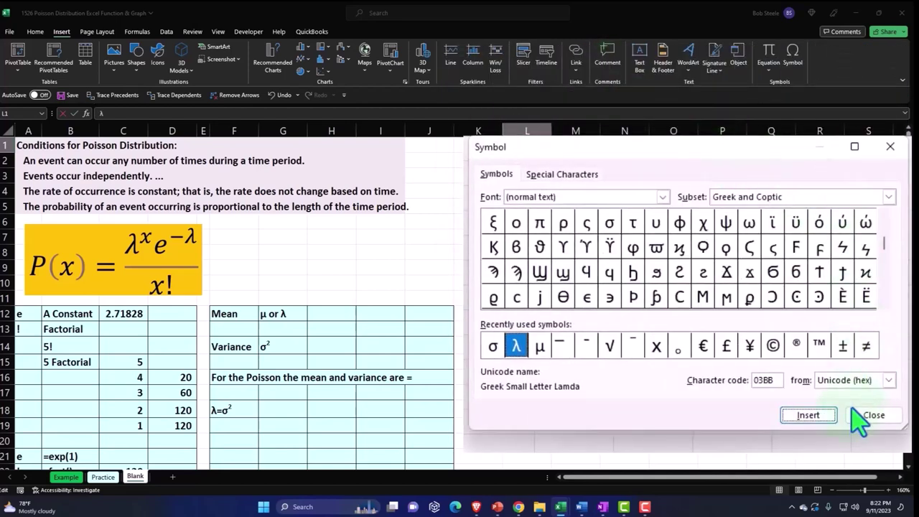
{"action": "left_click", "coordinate": [894, 153]}
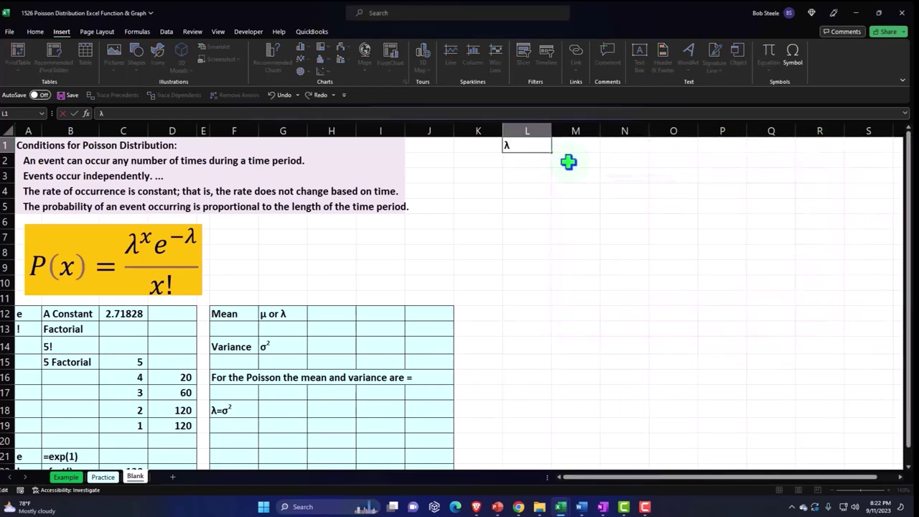
- Label L1 as 'λ =' and enter 10 as the lambda value in M1
{"action": "key", "text": "Return"}
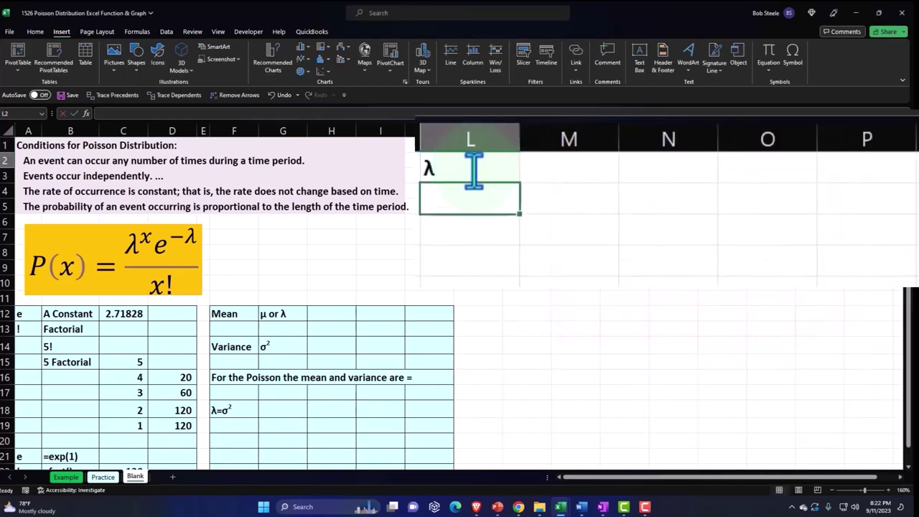
{"action": "left_click", "coordinate": [474, 169]}
{"action": "double_click", "coordinate": [473, 169]}
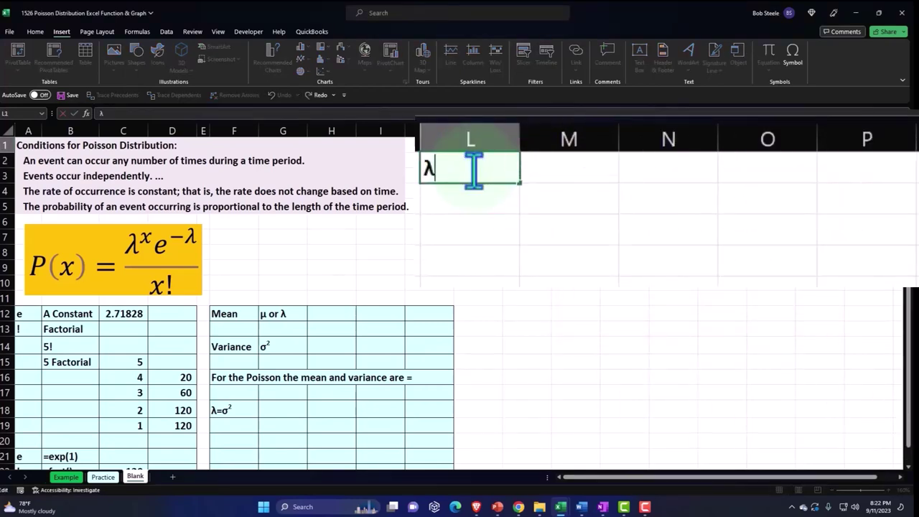
{"action": "type", "text": " ="}
{"action": "key", "text": "Return"}
{"action": "key", "text": "Up"}
{"action": "key", "text": "Right"}
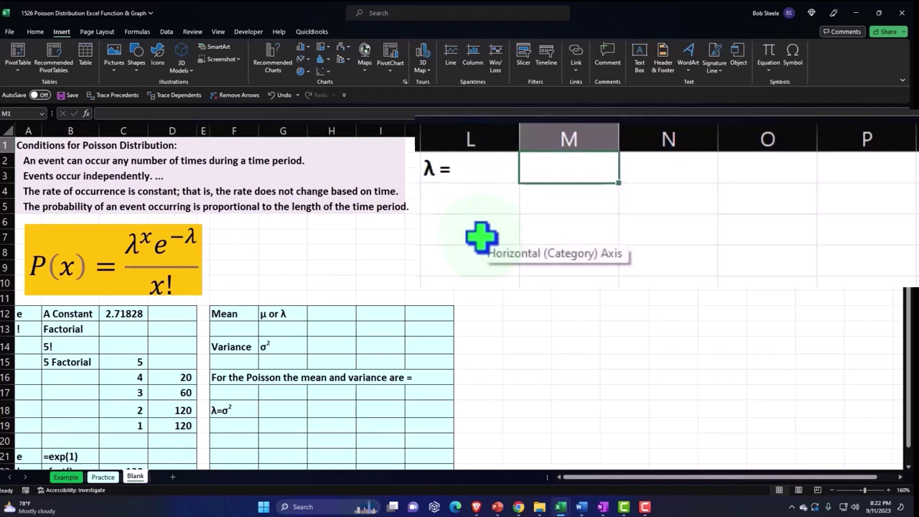
{"action": "type", "text": "10"}
{"action": "key", "text": "Return"}
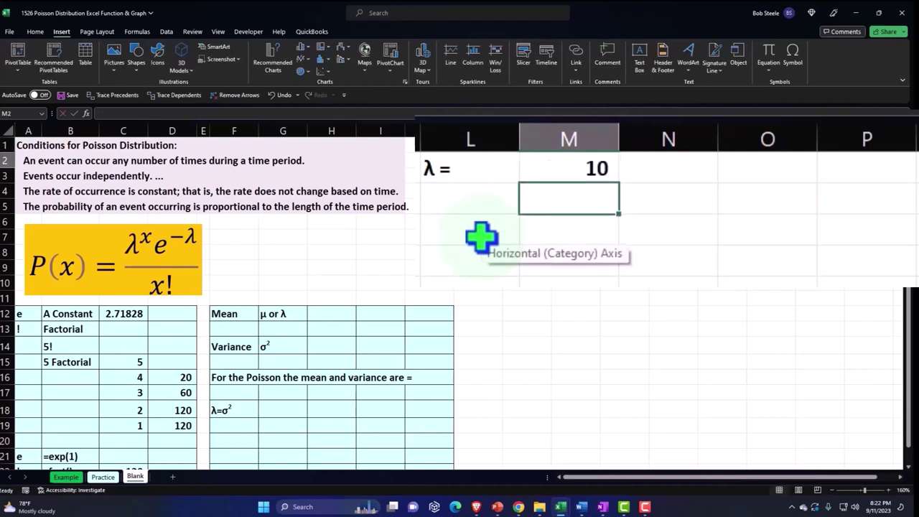
- Add the label 'x # rows' in L2 with 29 as the row count in M2
{"action": "key", "text": "Left"}
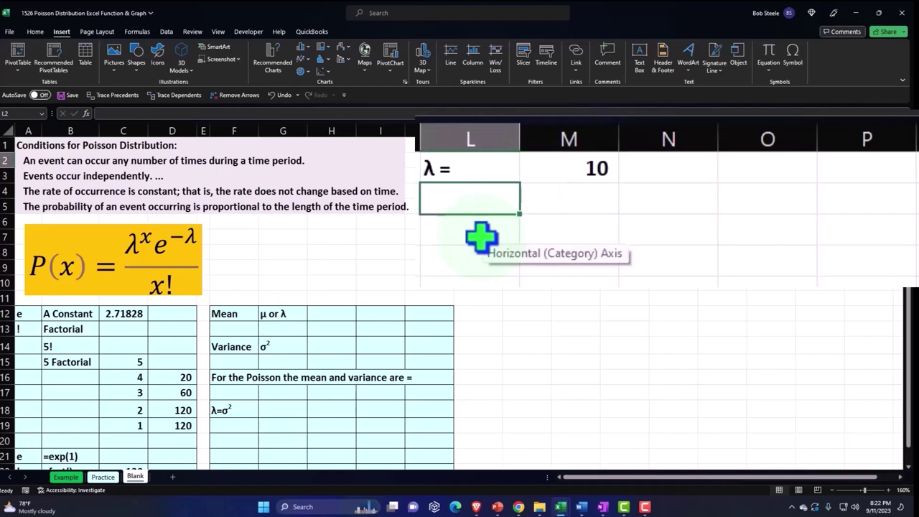
{"action": "type", "text": "x"}
{"action": "key", "text": "BackSpace"}
{"action": "key", "text": "BackSpace"}
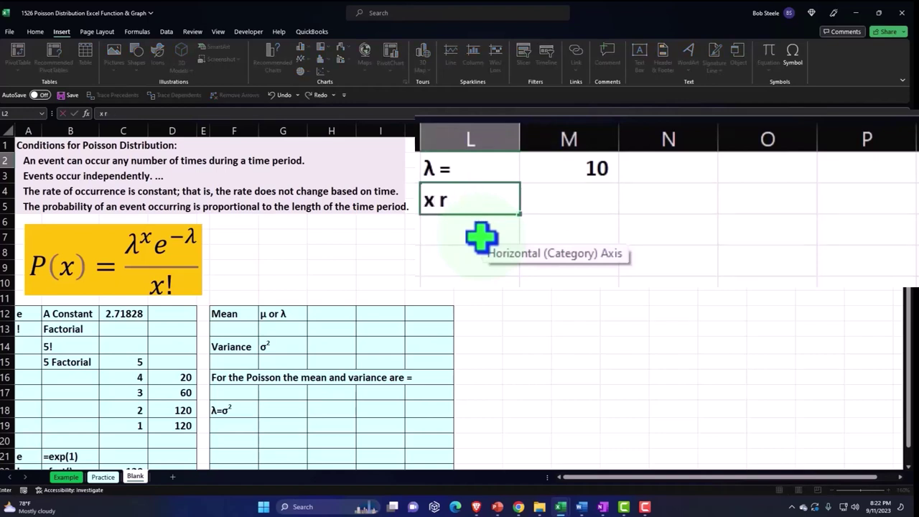
{"action": "key", "text": "BackSpace"}
{"action": "type", "text": "# row"}
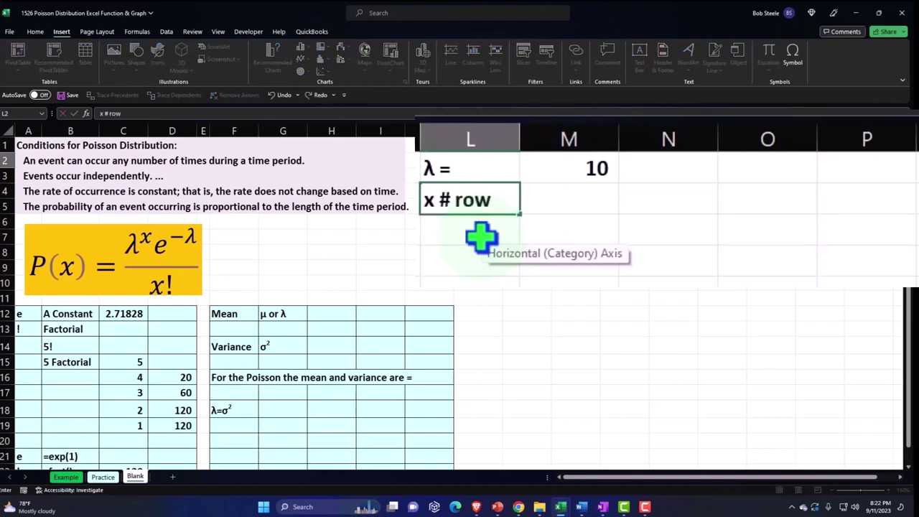
{"action": "type", "text": "s"}
{"action": "key", "text": "Tab"}
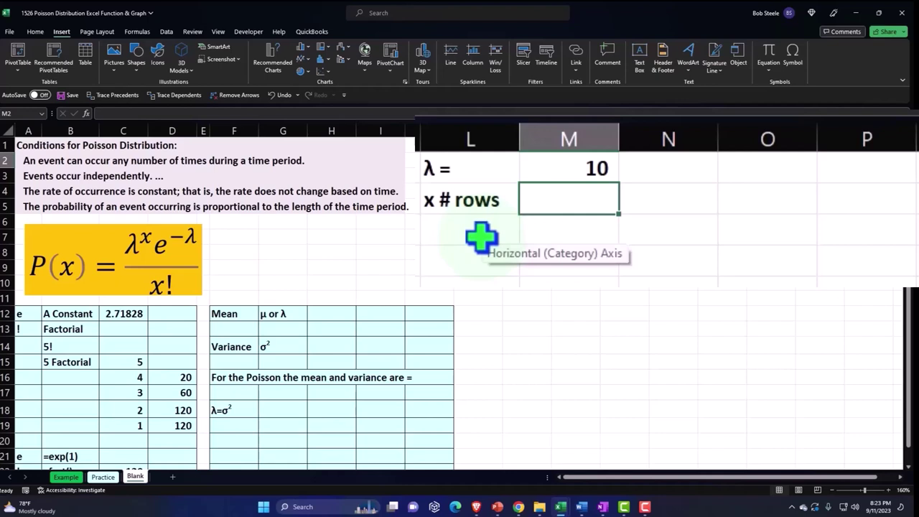
{"action": "type", "text": "29"}
{"action": "key", "text": "Return"}
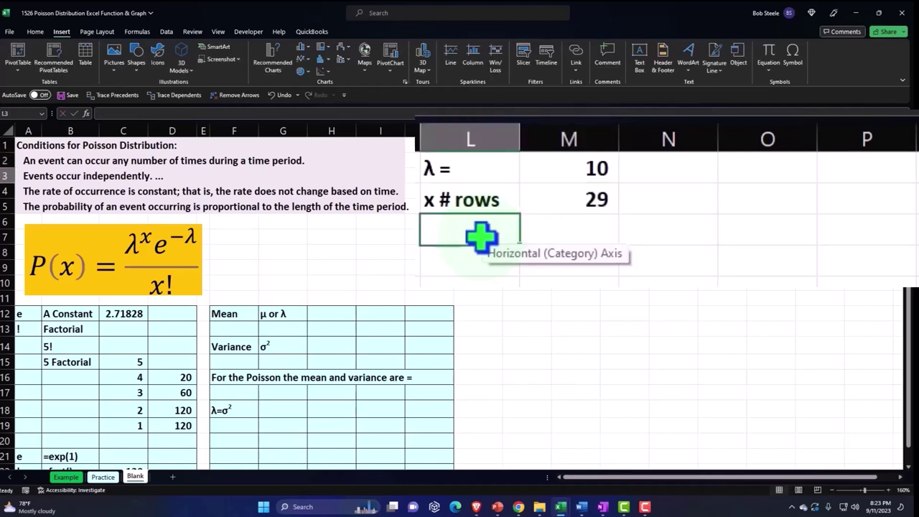
- Enter the table headings x in O1 and f(x) in P1, replacing an interim 'Result'
{"action": "key", "text": "Return"}
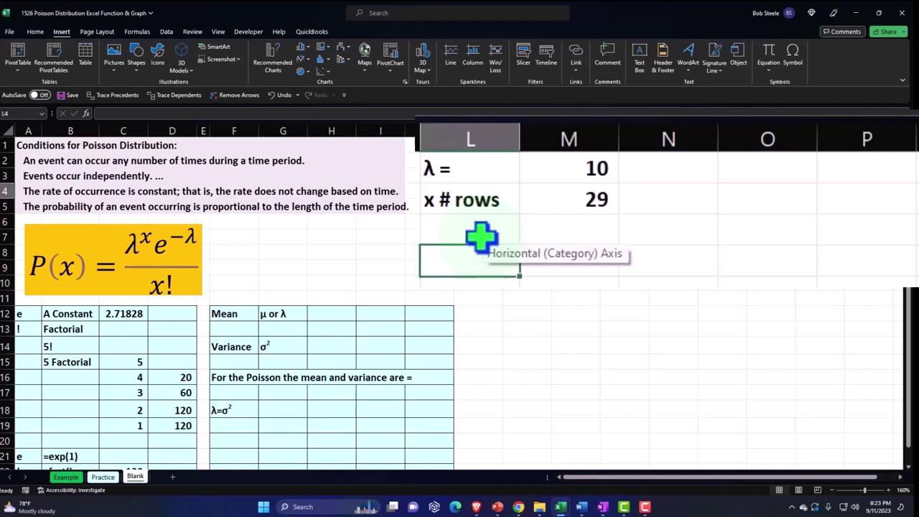
{"action": "type", "text": "x"}
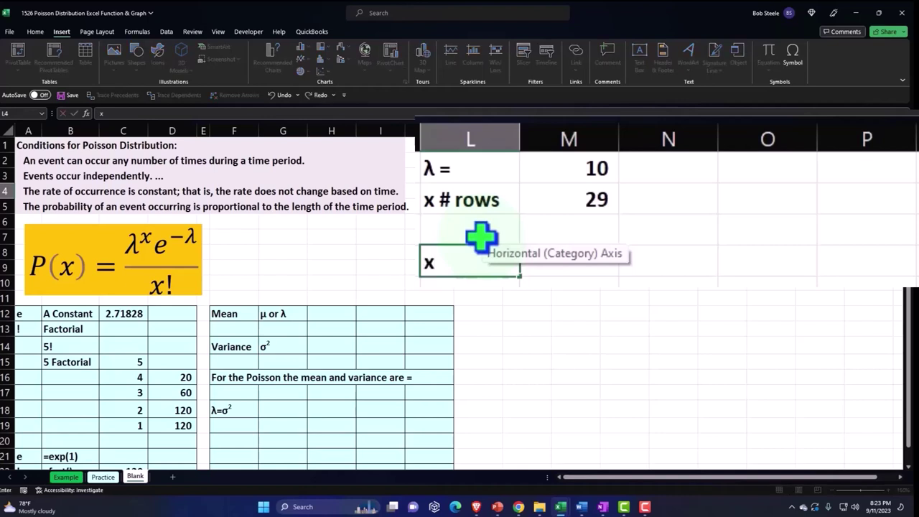
{"action": "key", "text": "BackSpace"}
{"action": "key", "text": "Right"}
{"action": "key", "text": "Right"}
{"action": "key", "text": "Right"}
{"action": "key", "text": "Up"}
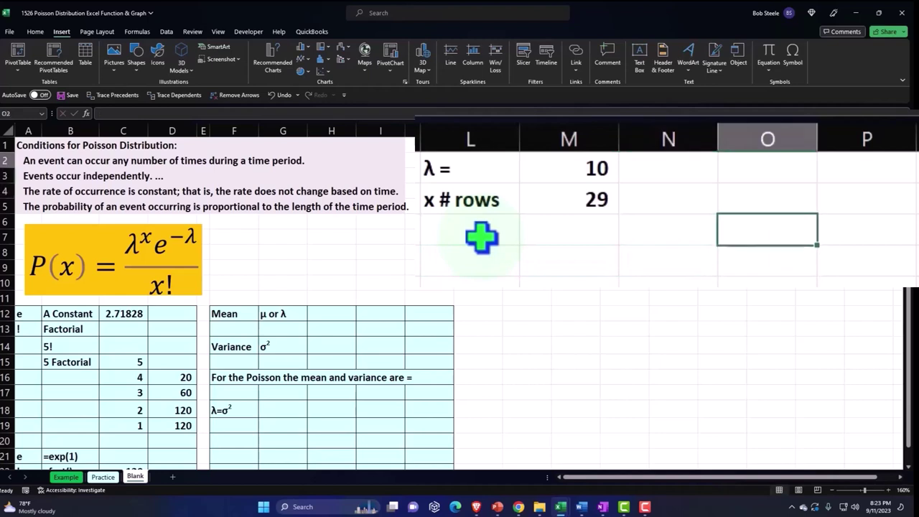
{"action": "key", "text": "Up"}
{"action": "key", "text": "Up"}
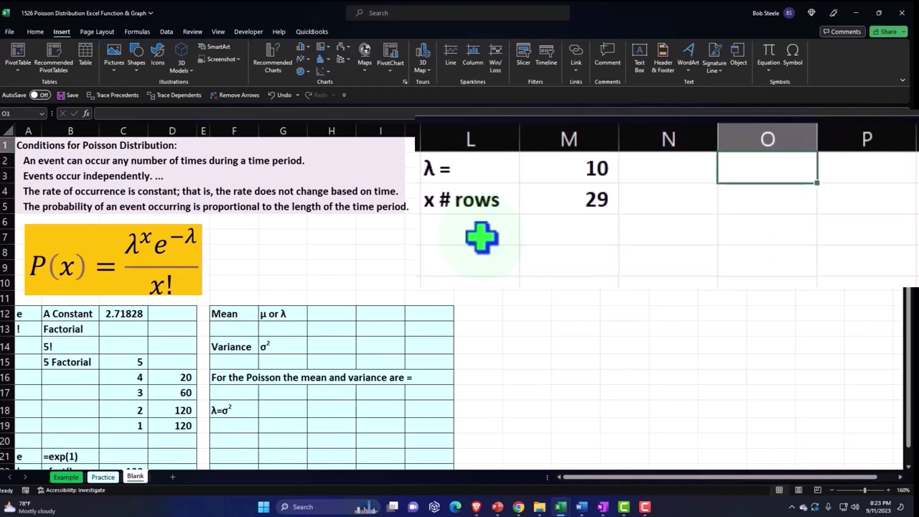
{"action": "type", "text": "x"}
{"action": "key", "text": "Right"}
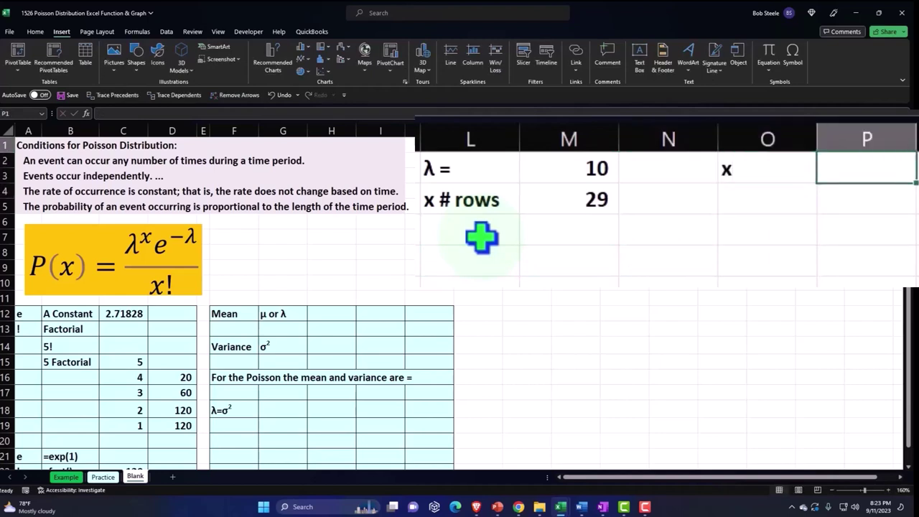
{"action": "type", "text": "R"}
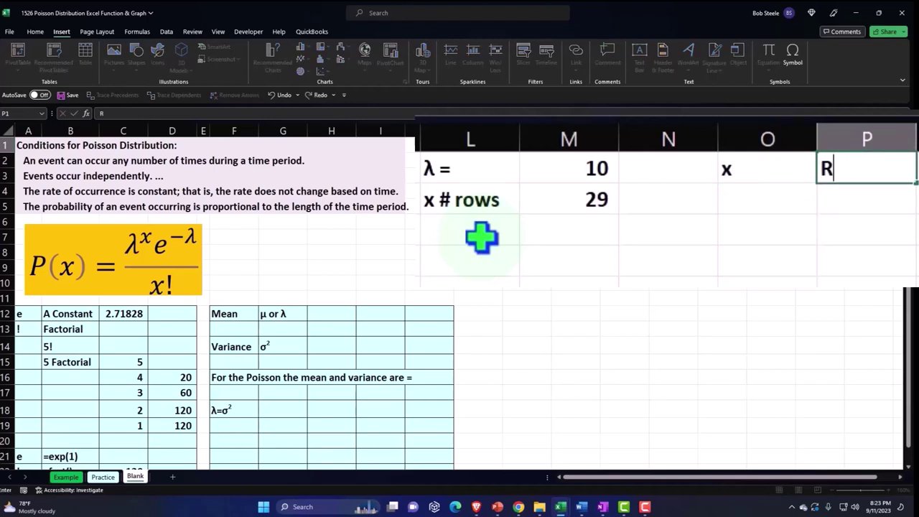
{"action": "type", "text": "e"}
{"action": "type", "text": "sult"}
{"action": "key", "text": "Return"}
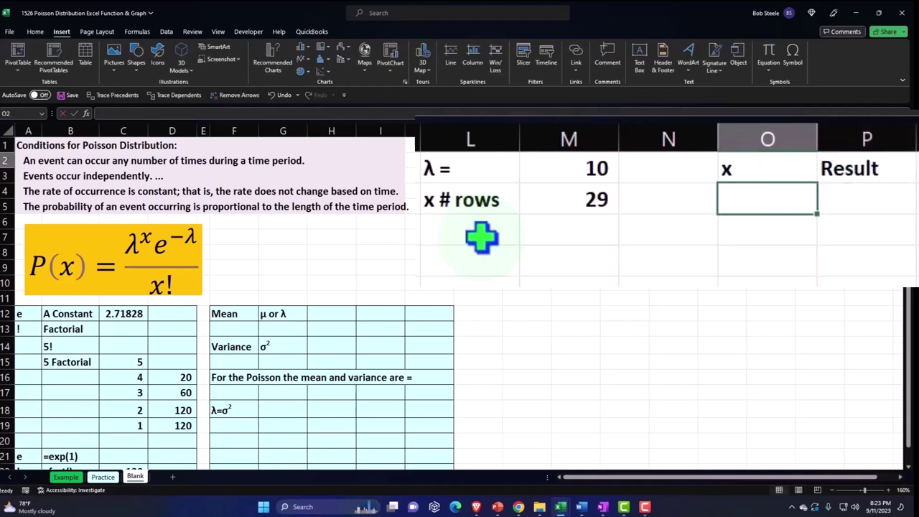
{"action": "left_click", "coordinate": [858, 164]}
{"action": "type", "text": "f("}
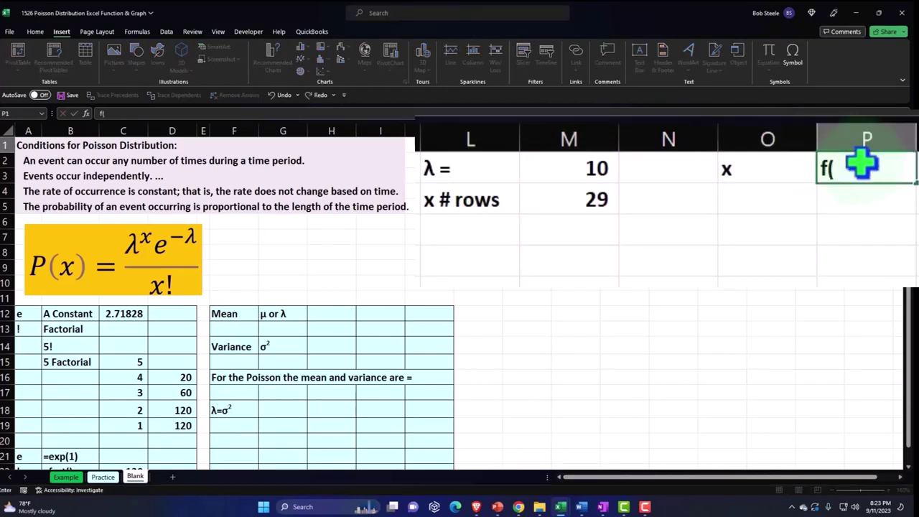
{"action": "type", "text": "x)"}
{"action": "key", "text": "Return"}
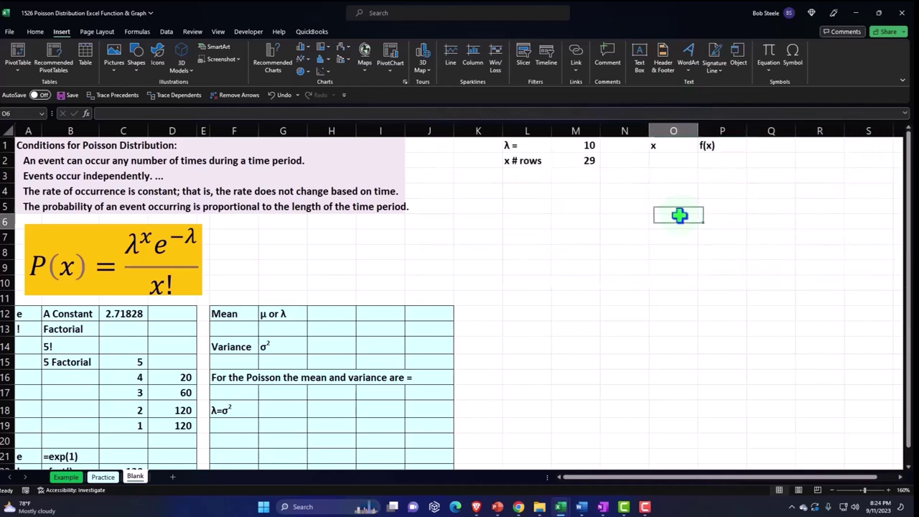
- Format the x and f(x) headings as centred white text on a black fill
{"action": "left_click_drag", "start_coordinate": [673, 146], "coordinate": [707, 145]}
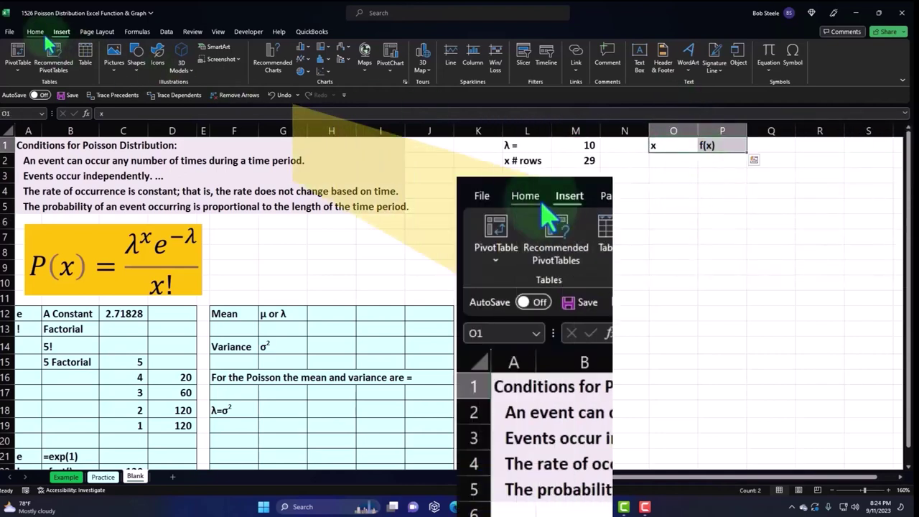
{"action": "left_click", "coordinate": [35, 32]}
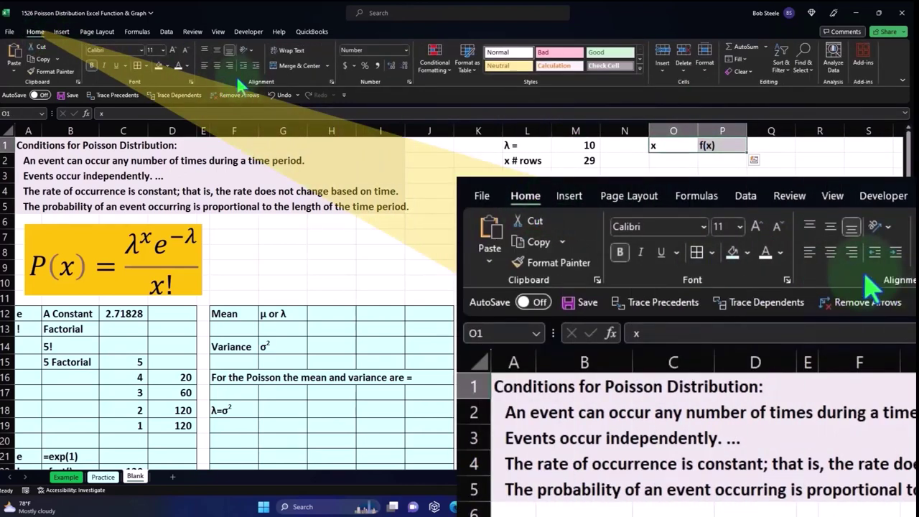
{"action": "left_click", "coordinate": [217, 65]}
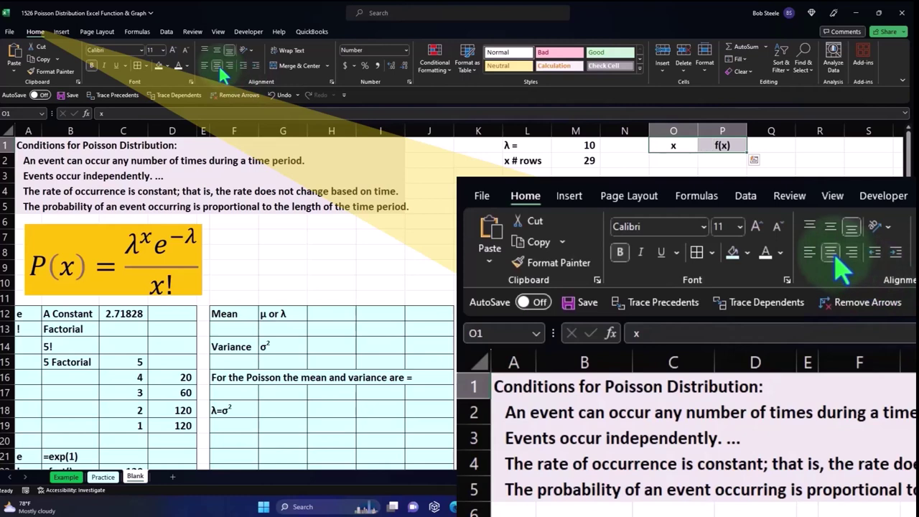
{"action": "left_click", "coordinate": [167, 66]}
{"action": "left_click", "coordinate": [168, 86]}
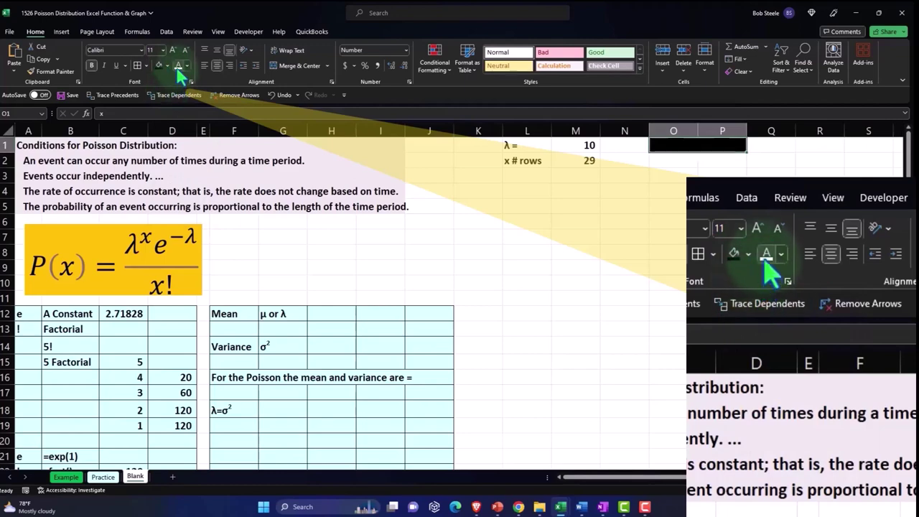
{"action": "left_click", "coordinate": [178, 66]}
{"action": "left_click", "coordinate": [594, 242]}
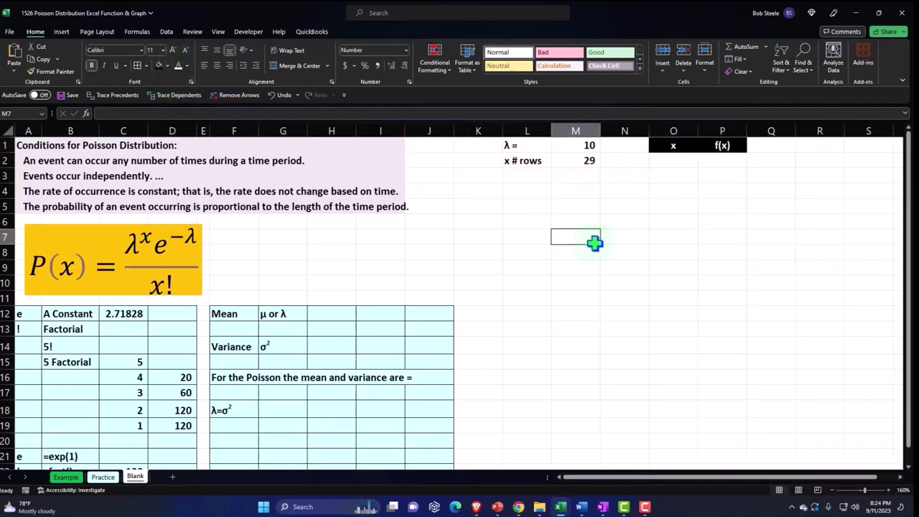
- Shade the λ and row-count input cells pale blue using a custom colour
{"action": "left_click_drag", "start_coordinate": [512, 145], "coordinate": [574, 160]}
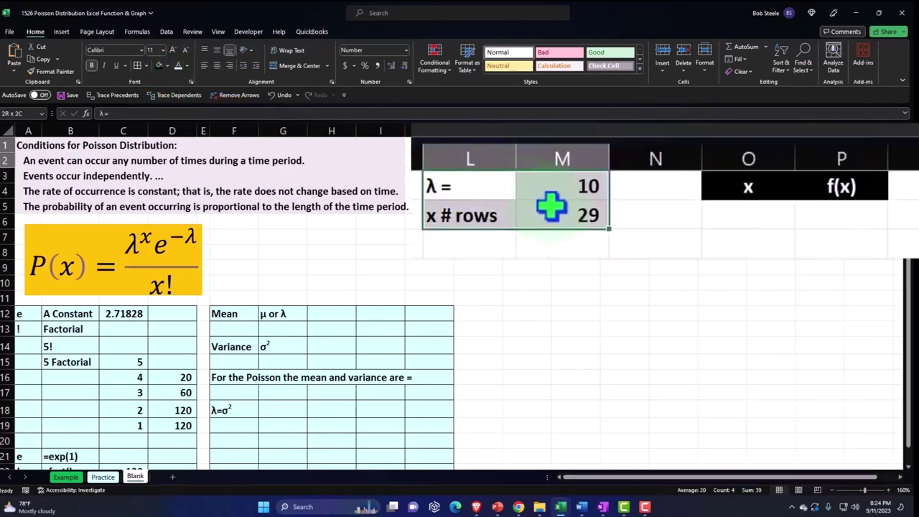
{"action": "left_click_drag", "start_coordinate": [550, 207], "coordinate": [550, 207]}
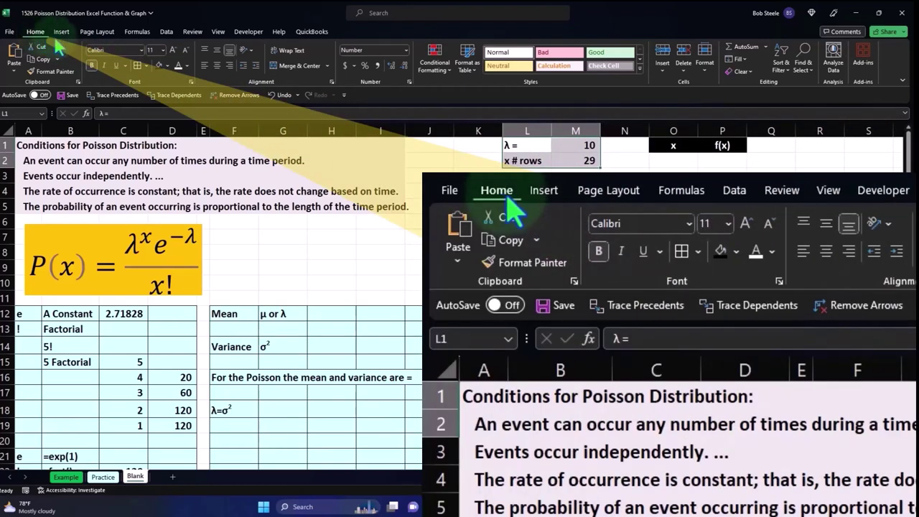
{"action": "left_click", "coordinate": [167, 66]}
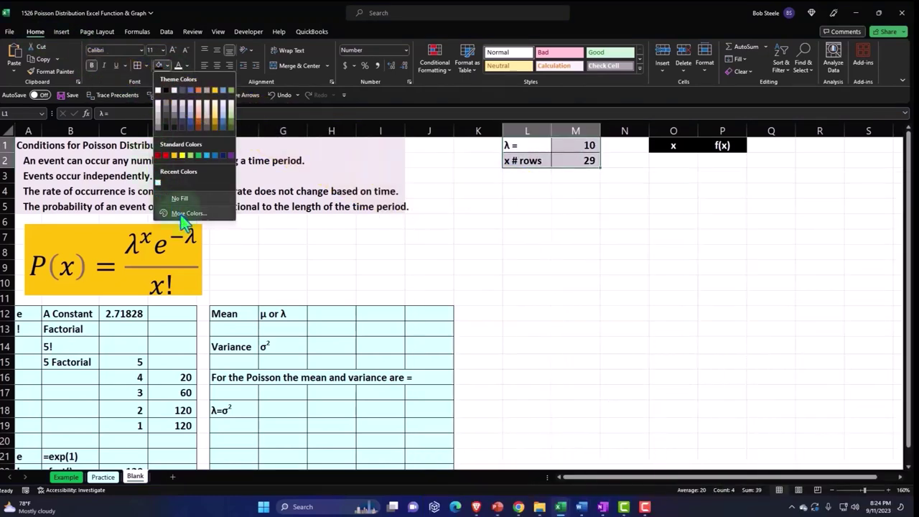
{"action": "left_click", "coordinate": [183, 213]}
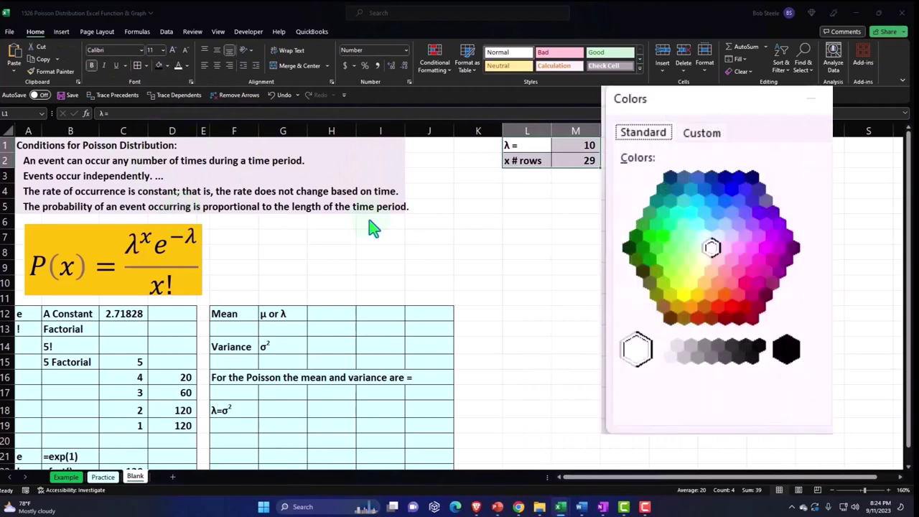
{"action": "left_click", "coordinate": [705, 238]}
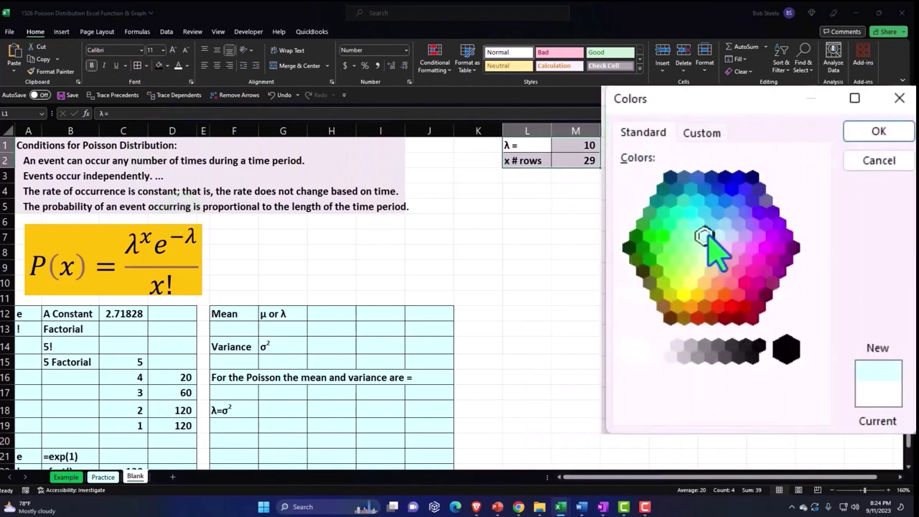
{"action": "left_click", "coordinate": [875, 134]}
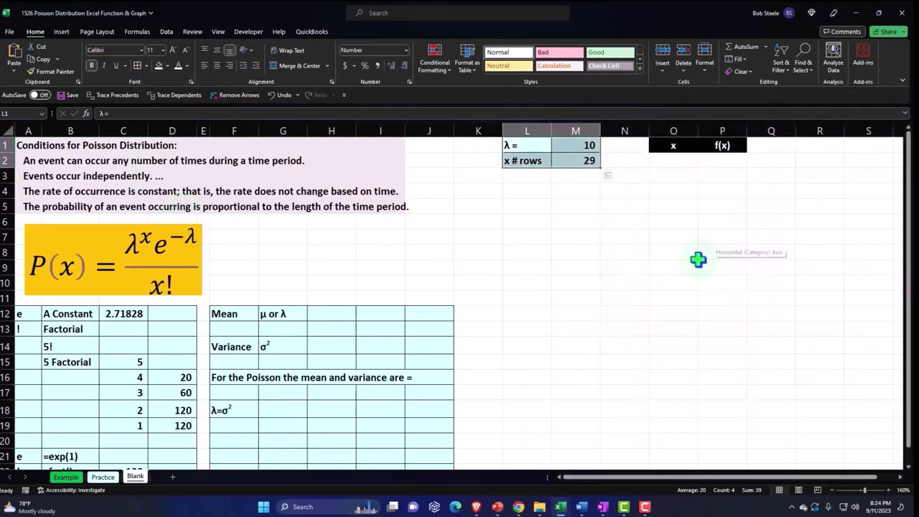
{"action": "left_click", "coordinate": [703, 253]}
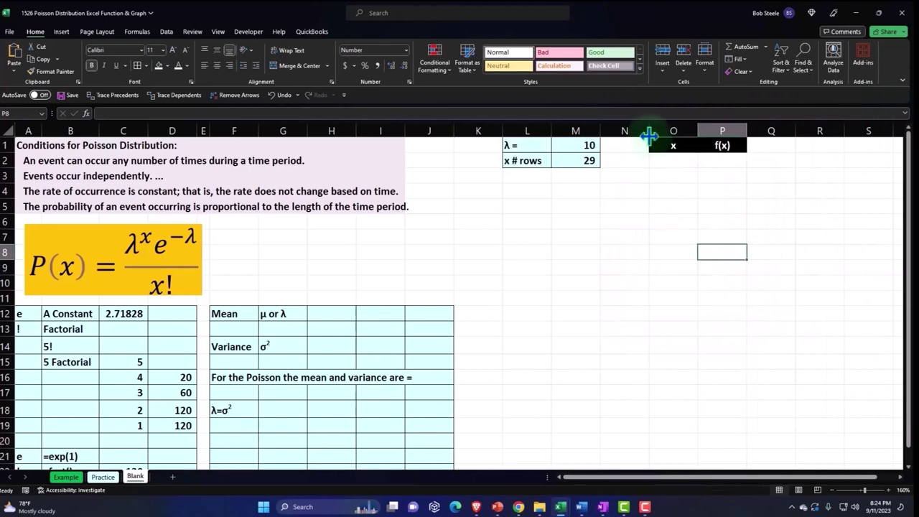
- Narrow the empty spacer column N between the inputs and the table
{"action": "left_click_drag", "start_coordinate": [649, 130], "coordinate": [612, 137]}
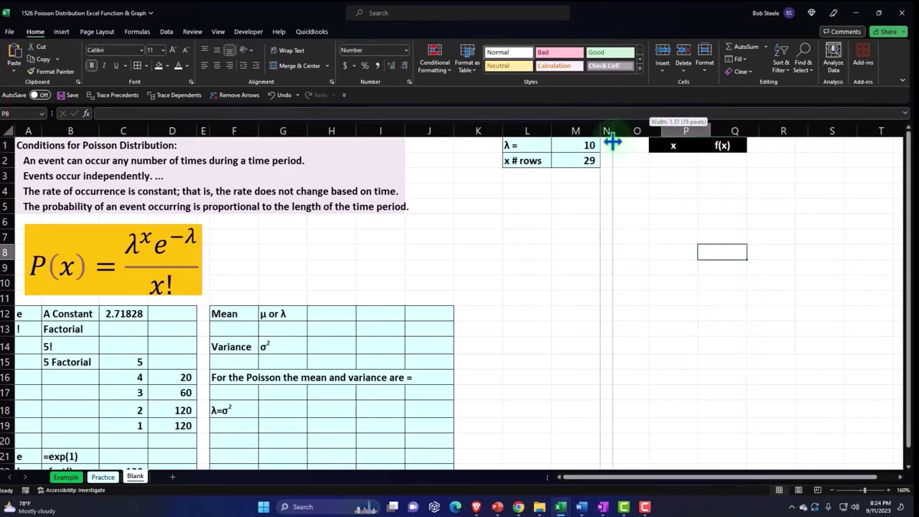
{"action": "left_click", "coordinate": [636, 270]}
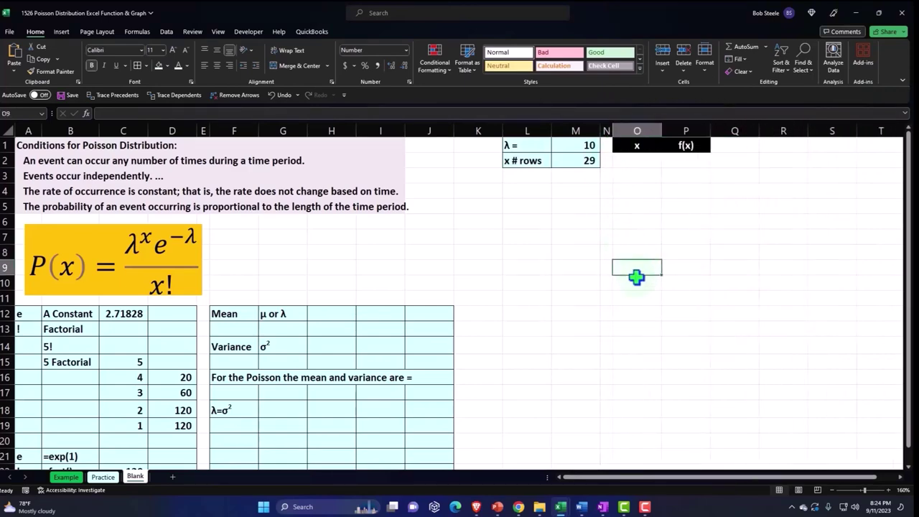
{"action": "scroll", "coordinate": [636, 277], "scroll_direction": "up", "scroll_amount": 3, "text": "ctrl"}
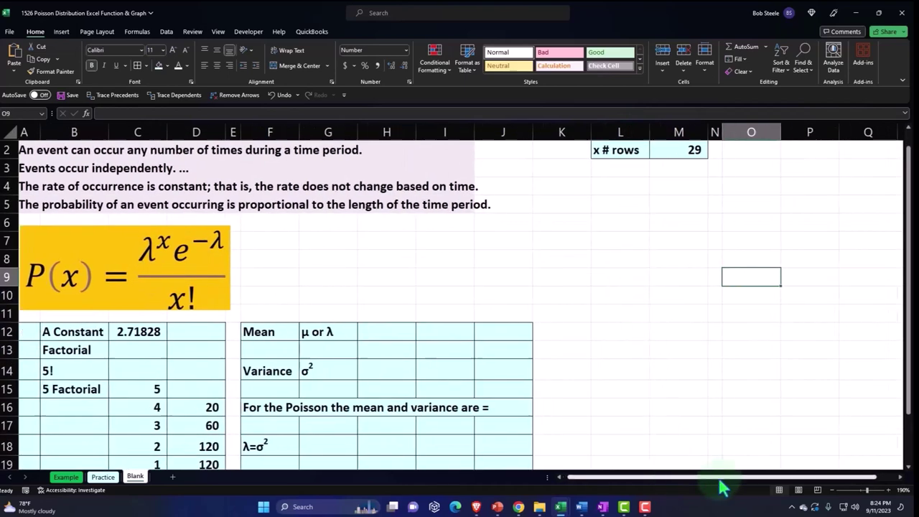
{"action": "scroll", "coordinate": [742, 394], "scroll_direction": "up", "scroll_amount": 1, "text": "ctrl"}
{"action": "scroll", "coordinate": [742, 394], "scroll_direction": "up", "scroll_amount": 1, "text": "ctrl"}
{"action": "scroll", "coordinate": [742, 402], "scroll_direction": "up", "scroll_amount": 1, "text": "ctrl"}
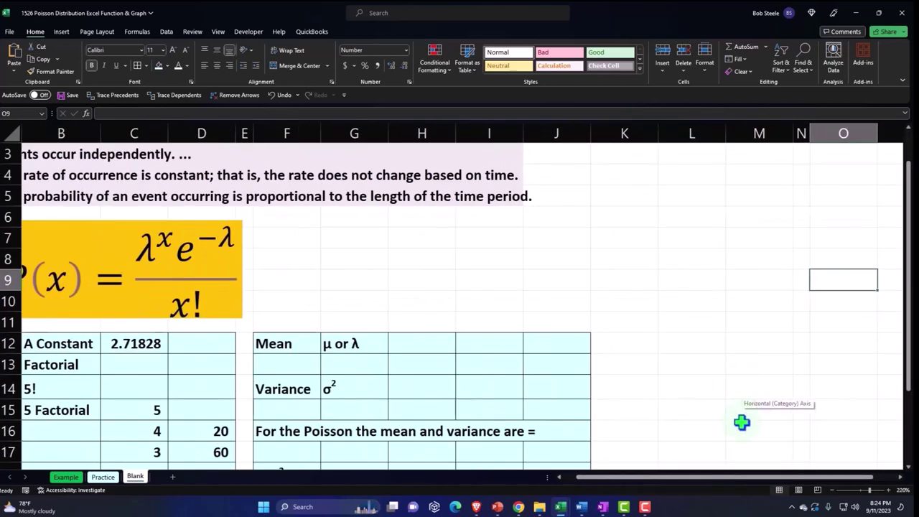
{"action": "scroll", "coordinate": [785, 419], "scroll_direction": "up", "scroll_amount": 1}
{"action": "left_click", "coordinate": [779, 186]}
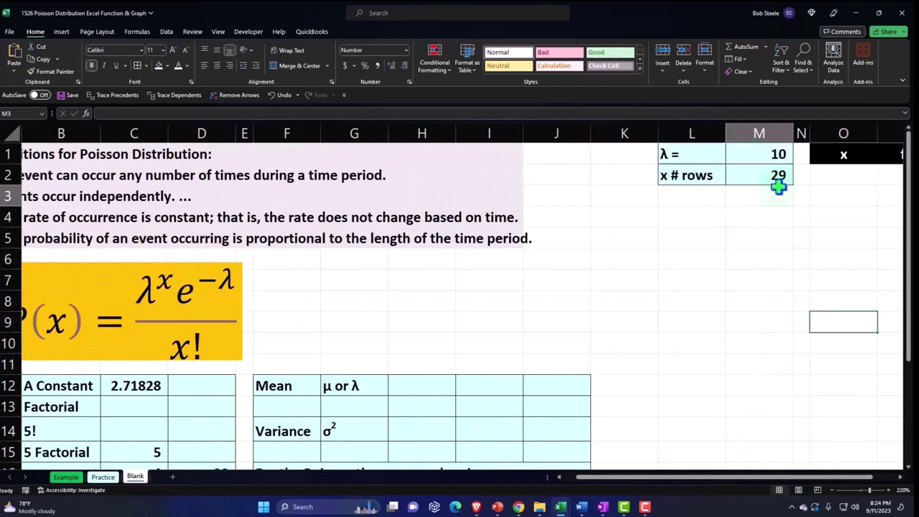
{"action": "key", "text": "Right"}
{"action": "key", "text": "Right"}
{"action": "key", "text": "Right"}
{"action": "key", "text": "Right"}
{"action": "key", "text": "Right"}
{"action": "key", "text": "Right"}
{"action": "key", "text": "Right"}
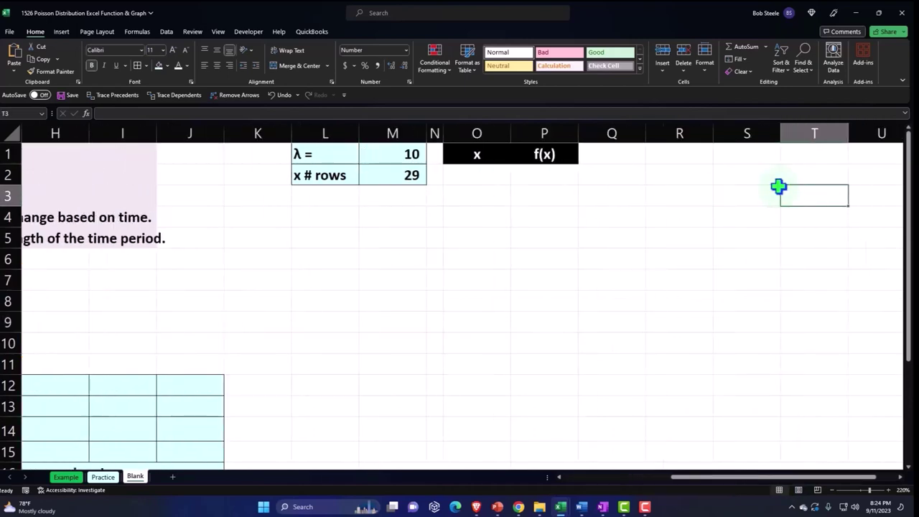
{"action": "key", "text": "Left"}
{"action": "key", "text": "Left"}
{"action": "key", "text": "Left"}
{"action": "key", "text": "Left"}
{"action": "key", "text": "Left"}
{"action": "key", "text": "Up"}
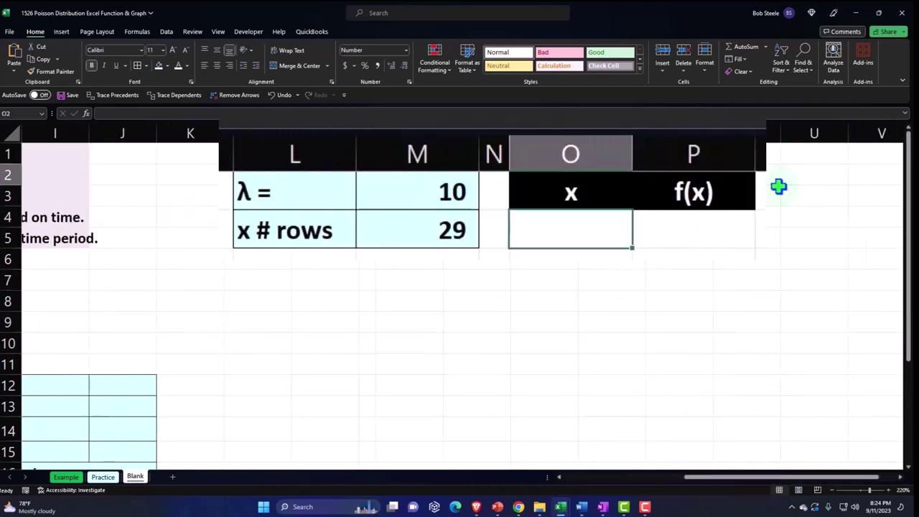
{"action": "left_click", "coordinate": [590, 237]}
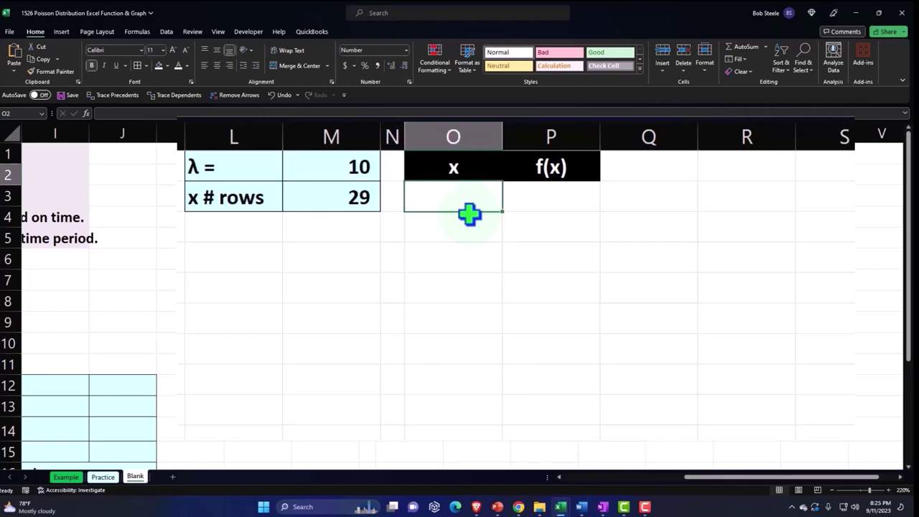
{"action": "type", "text": "0"}
{"action": "key", "text": "Return"}
{"action": "type", "text": "1"}
{"action": "key", "text": "Return"}
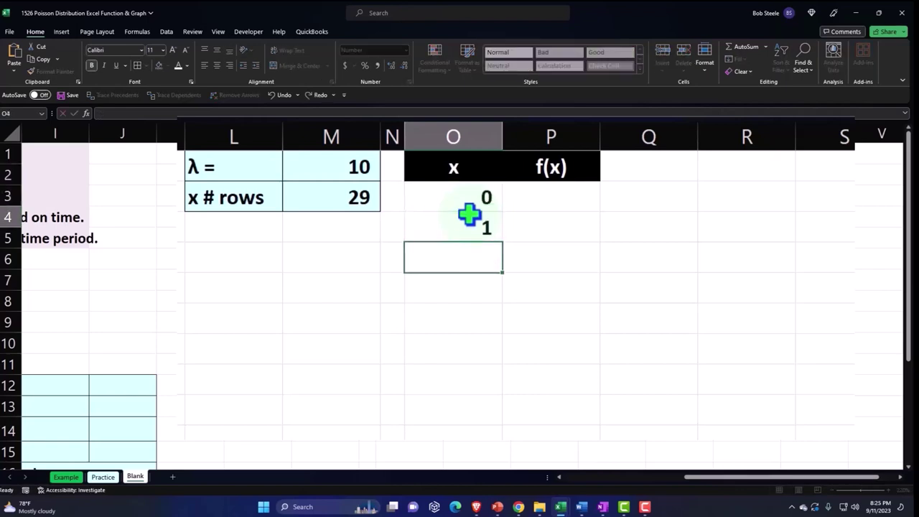
{"action": "type", "text": "2"}
{"action": "key", "text": "Return"}
{"action": "mouse_move", "coordinate": [467, 199]}
{"action": "left_mouse_down"}
{"action": "mouse_move", "coordinate": [468, 256]}
{"action": "mouse_move", "coordinate": [504, 391]}
{"action": "left_mouse_up"}
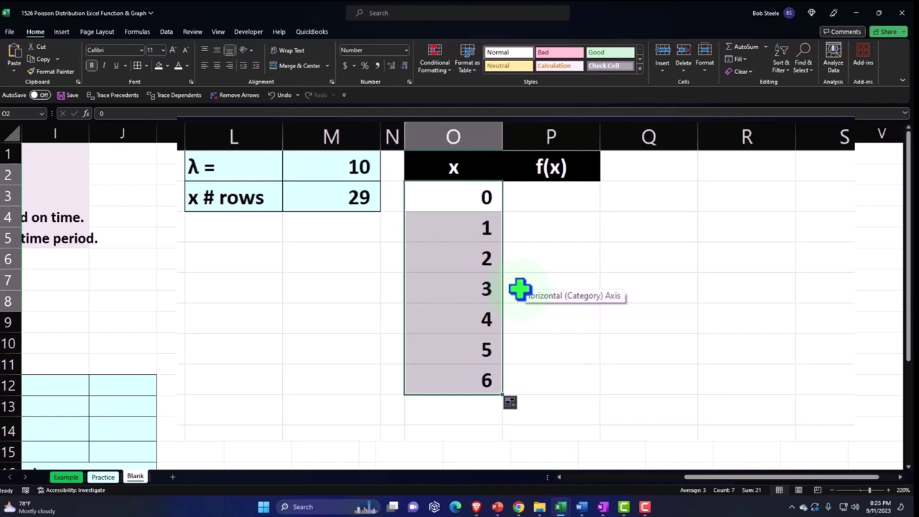
{"action": "key", "text": "Delete"}
{"action": "key", "text": "shift+Up"}
{"action": "key", "text": "shift+Up"}
{"action": "key", "text": "shift+Up"}
{"action": "key", "text": "shift+Up"}
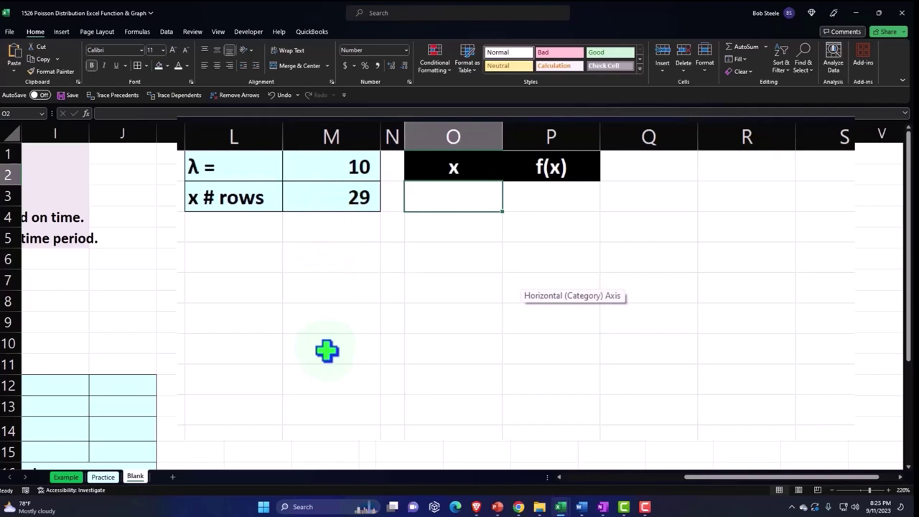
{"action": "type", "text": "=se"}
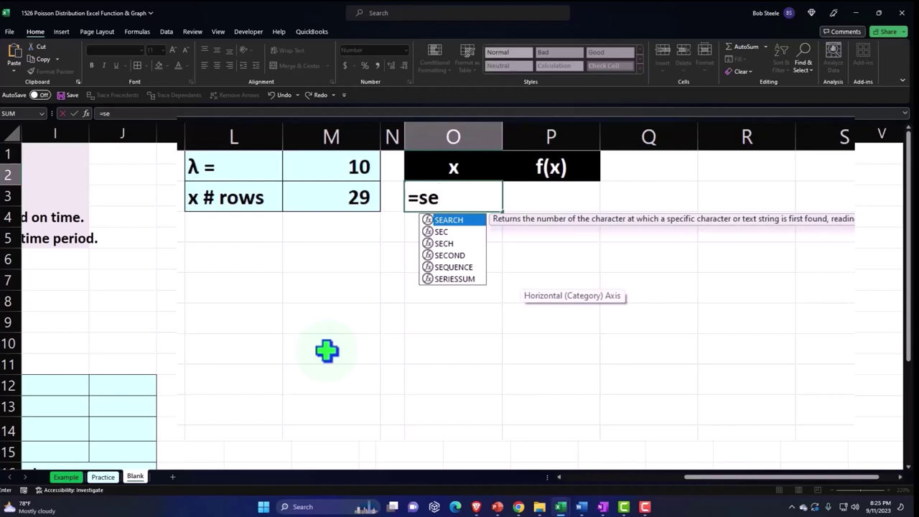
- Enter =SEQUENCE(M2+1,,0) in O2 so x values 0, 1, 2… spill down column O
{"action": "double_click", "coordinate": [447, 267]}
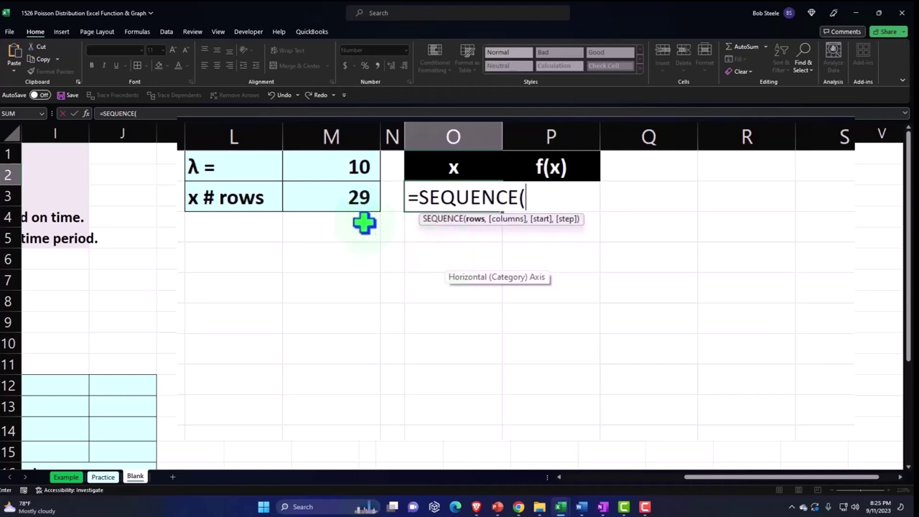
{"action": "left_click", "coordinate": [342, 200]}
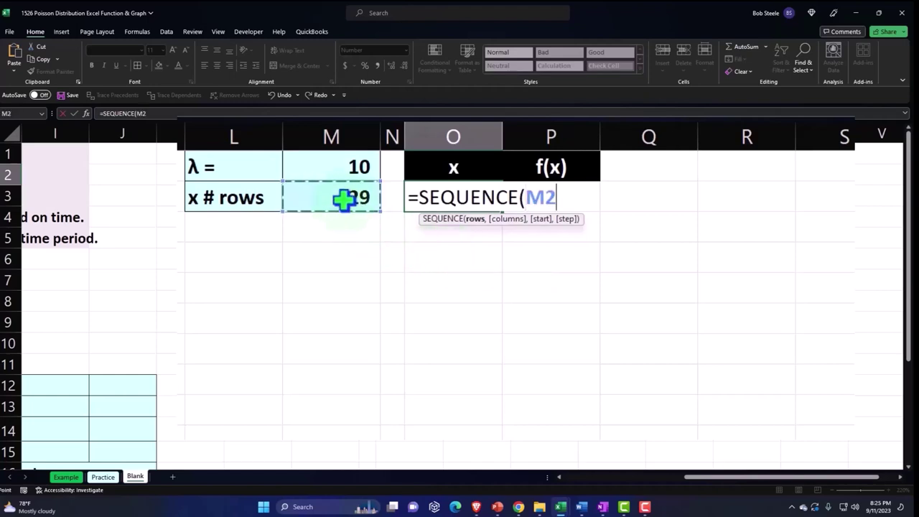
{"action": "type", "text": "+1"}
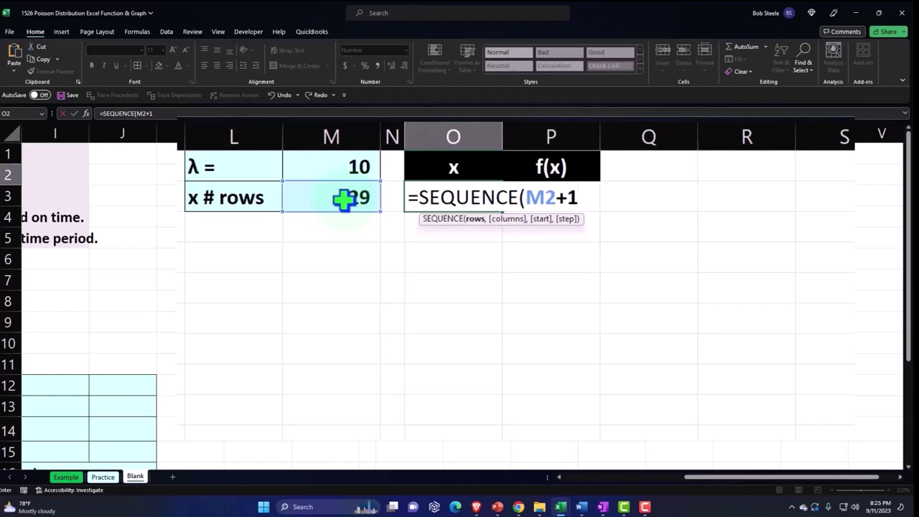
{"action": "type", "text": ","}
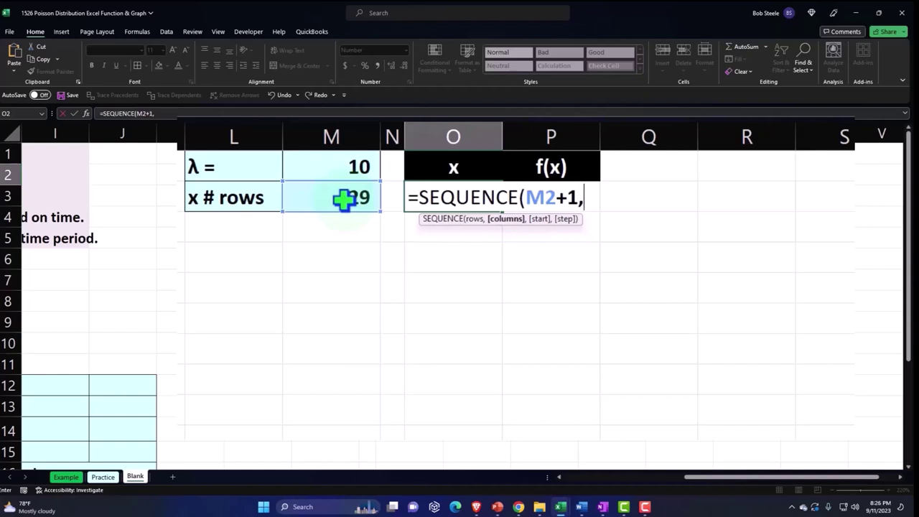
{"action": "type", "text": ","}
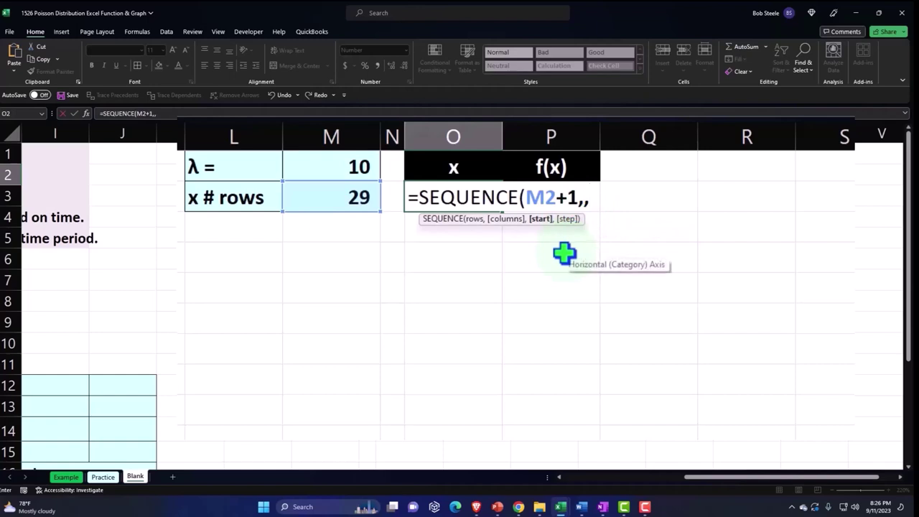
{"action": "type", "text": "0"}
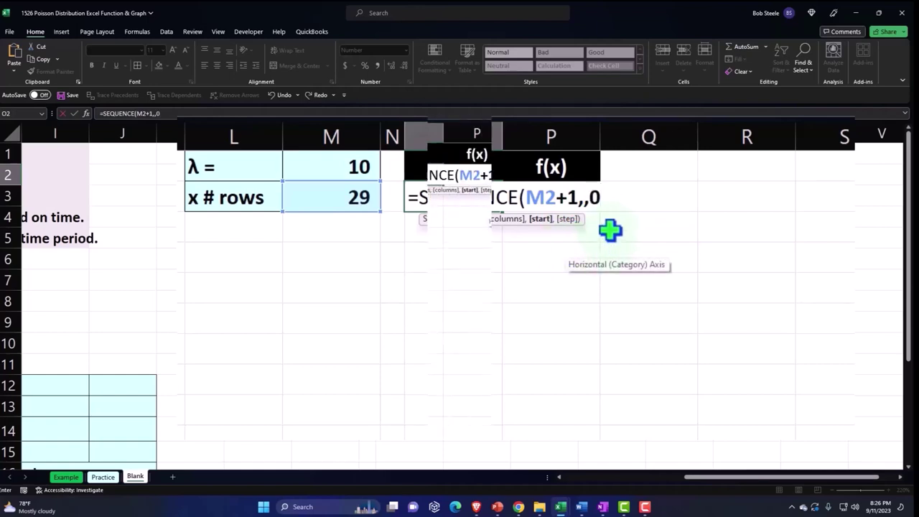
{"action": "type", "text": ")"}
{"action": "key", "text": "Return"}
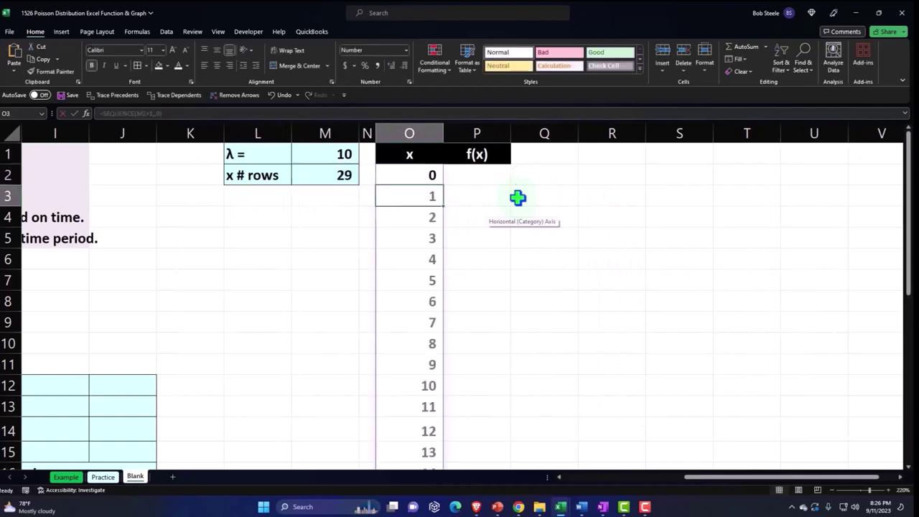
{"action": "scroll", "coordinate": [535, 250], "scroll_direction": "down", "scroll_amount": 1}
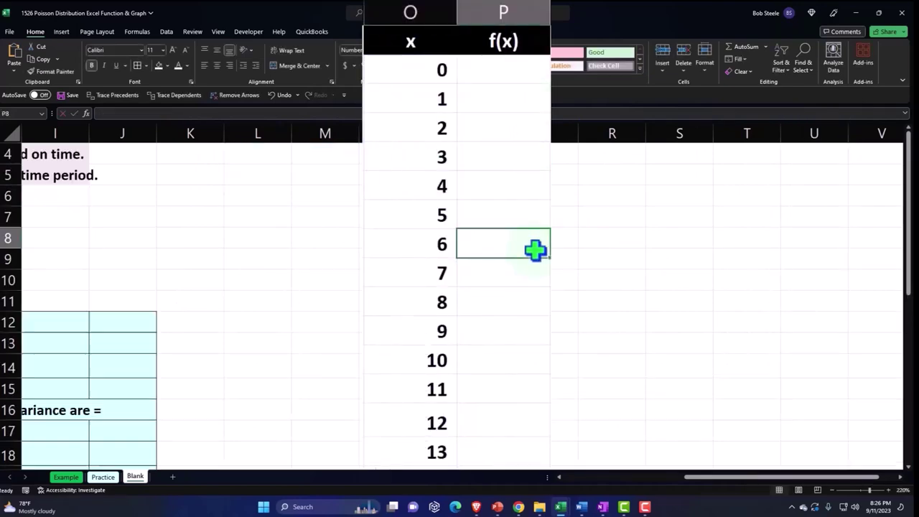
{"action": "scroll", "coordinate": [535, 250], "scroll_direction": "down", "scroll_amount": 2}
{"action": "scroll", "coordinate": [535, 249], "scroll_direction": "down", "scroll_amount": 3}
{"action": "scroll", "coordinate": [535, 250], "scroll_direction": "down", "scroll_amount": 1}
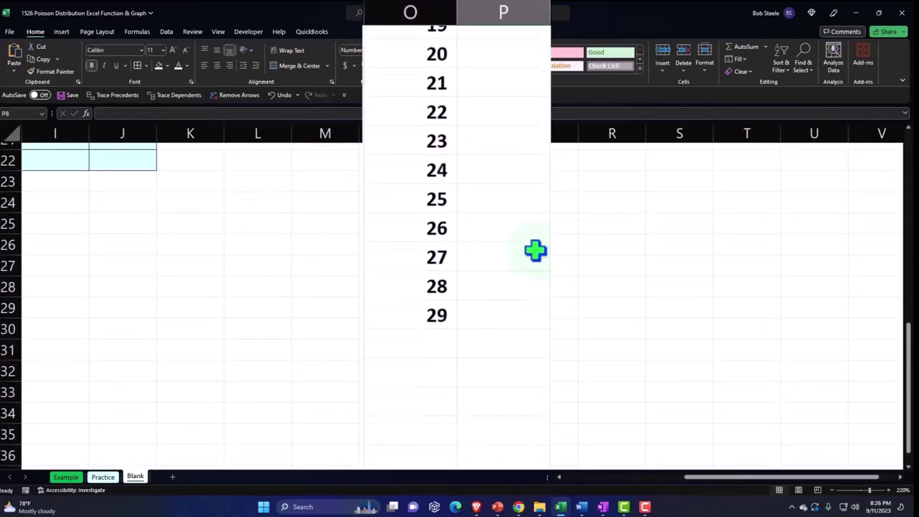
{"action": "left_click", "coordinate": [440, 315]}
{"action": "scroll", "coordinate": [445, 362], "scroll_direction": "up", "scroll_amount": 7}
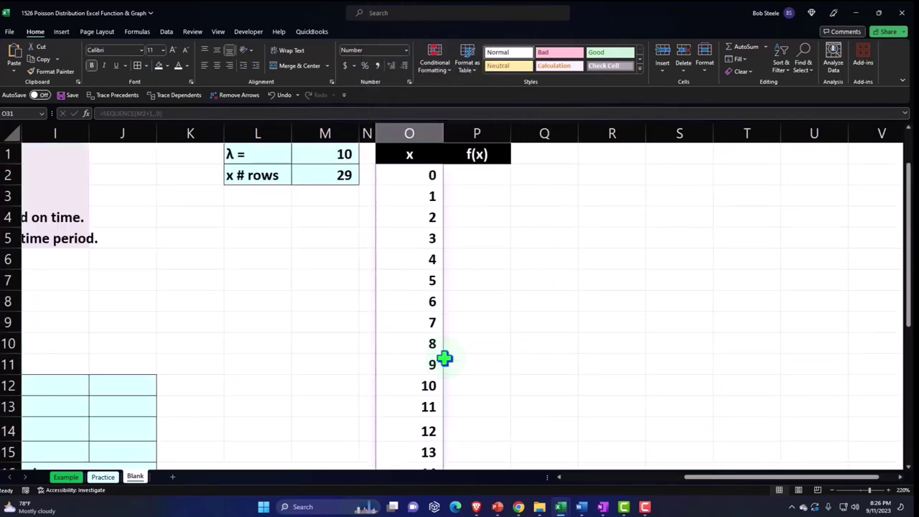
{"action": "left_click", "coordinate": [330, 179]}
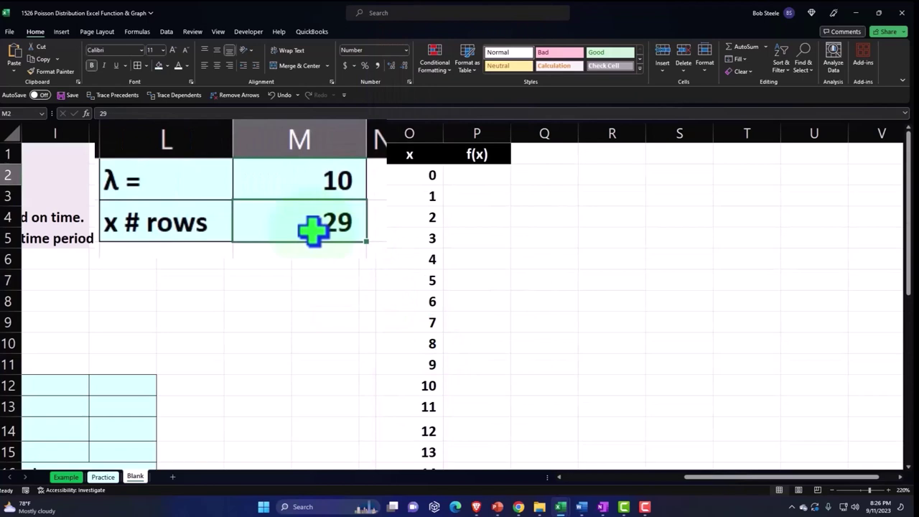
{"action": "type", "text": "30"}
{"action": "key", "text": "Return"}
{"action": "scroll", "coordinate": [433, 309], "scroll_direction": "down", "scroll_amount": 5}
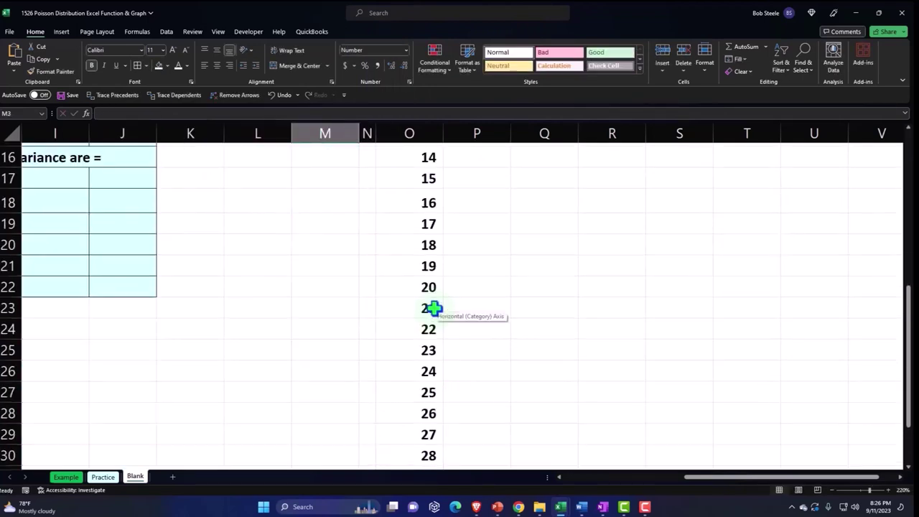
{"action": "scroll", "coordinate": [436, 323], "scroll_direction": "down", "scroll_amount": 3}
{"action": "scroll", "coordinate": [439, 333], "scroll_direction": "up", "scroll_amount": 5}
{"action": "scroll", "coordinate": [434, 316], "scroll_direction": "up", "scroll_amount": 3}
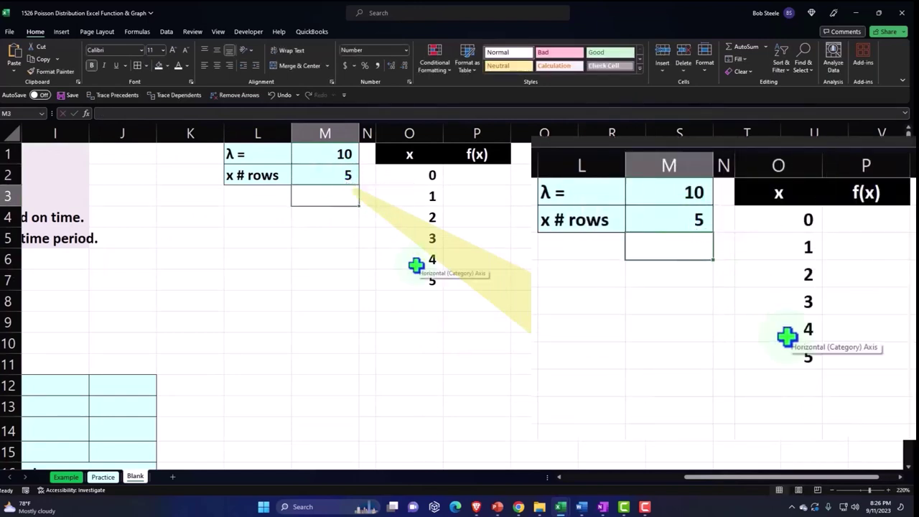
{"action": "left_click", "coordinate": [334, 173]}
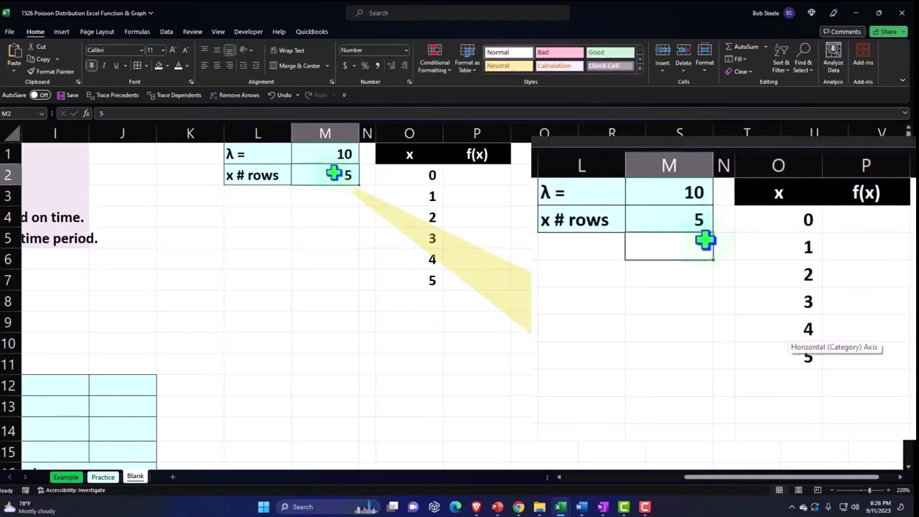
{"action": "type", "text": "29"}
{"action": "key", "text": "Return"}
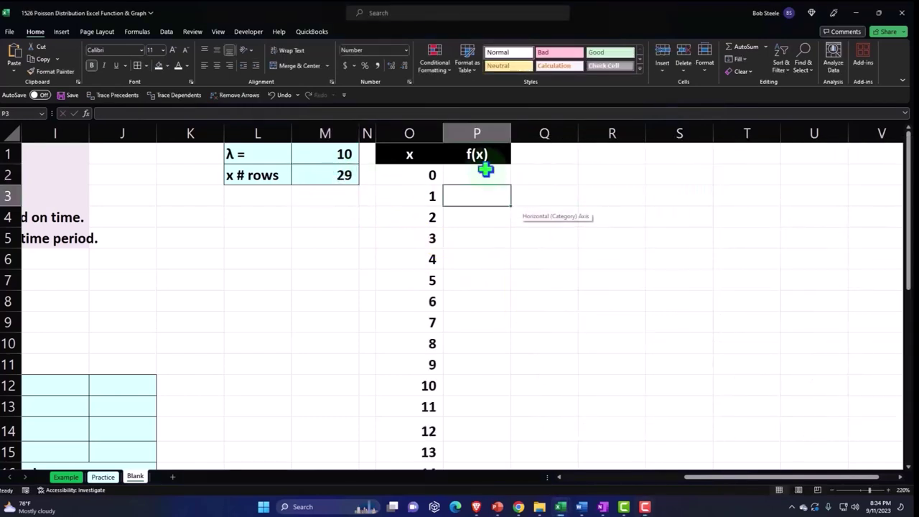
{"action": "left_click", "coordinate": [484, 171]}
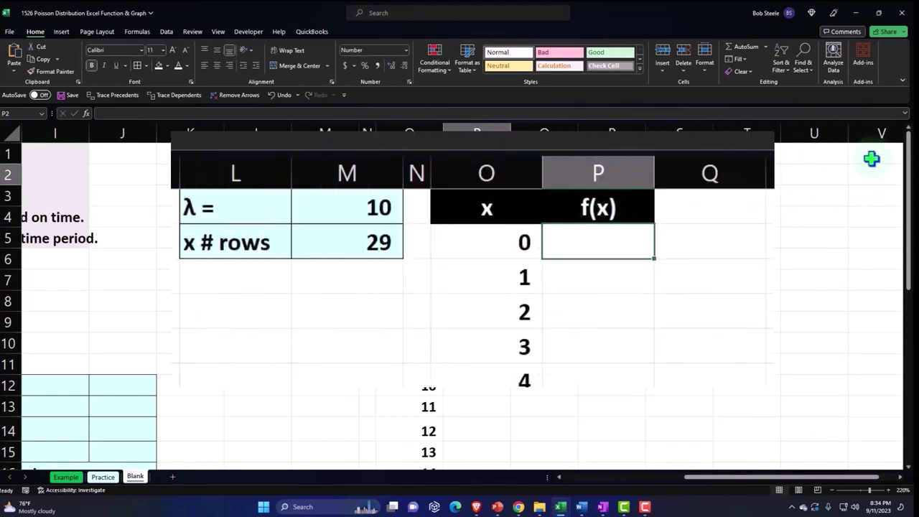
- Start a POISSON.DIST formula in P2 using O2 as the x argument
{"action": "type", "text": "="}
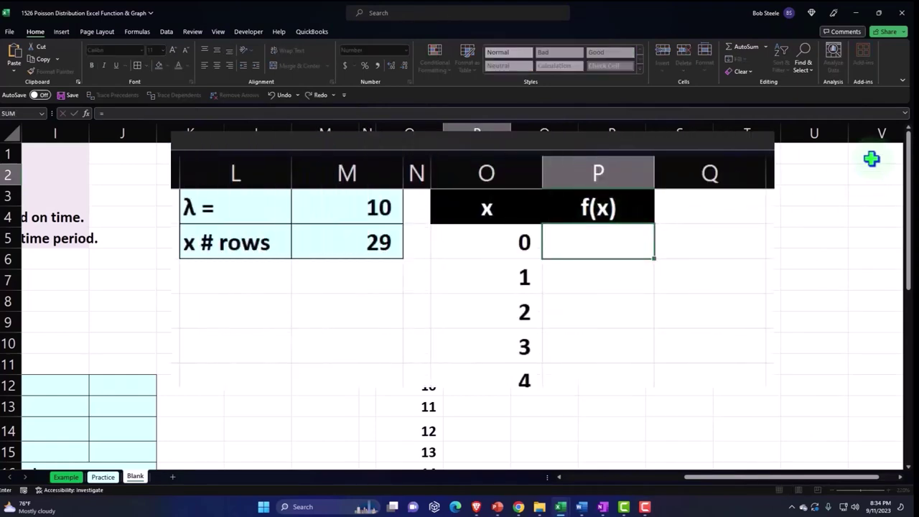
{"action": "type", "text": "poi"}
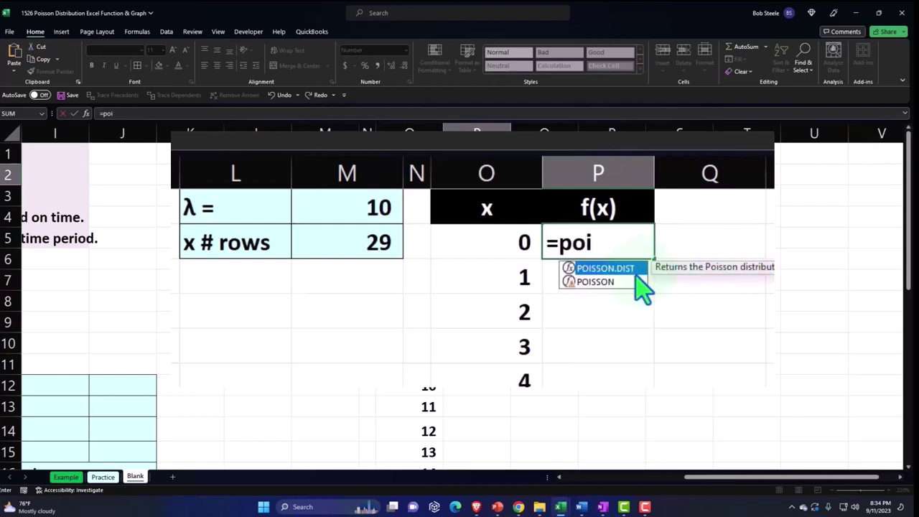
{"action": "double_click", "coordinate": [630, 270]}
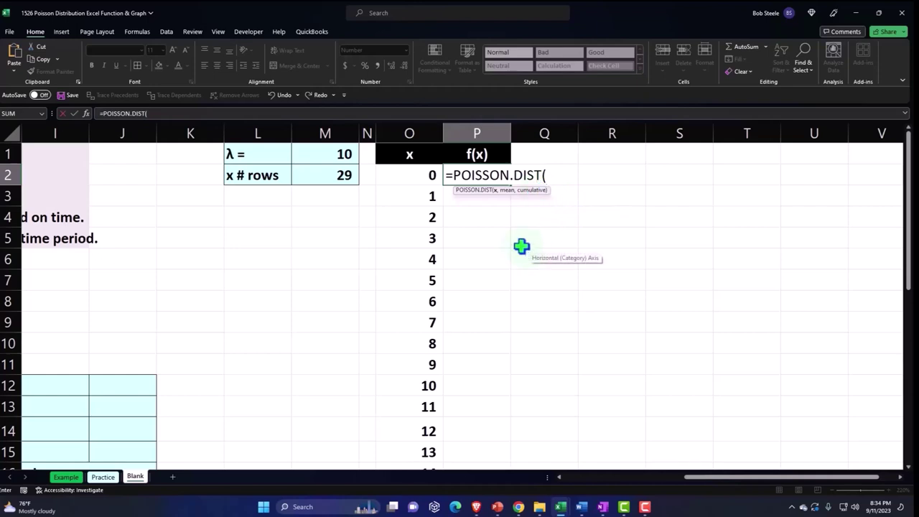
{"action": "left_click", "coordinate": [422, 174]}
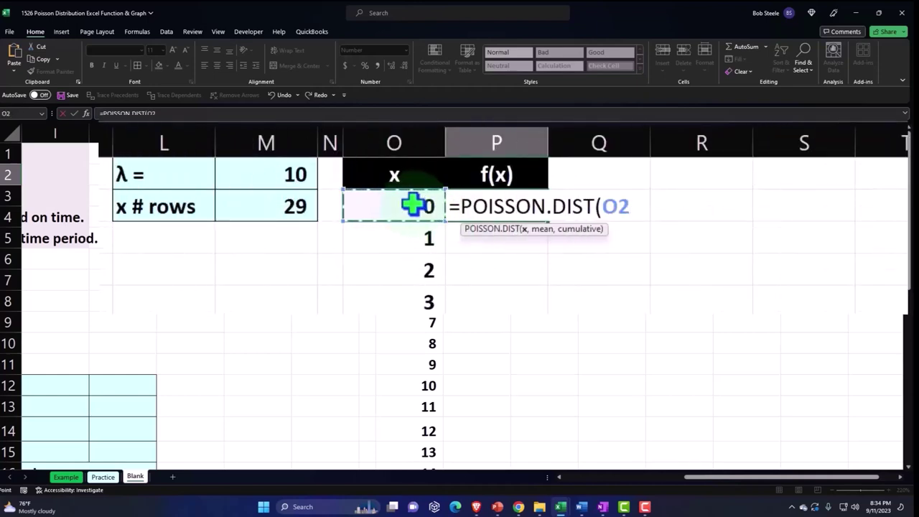
- Add the locked λ reference $M$1 as the mean argument of the P2 formula
{"action": "type", "text": ","}
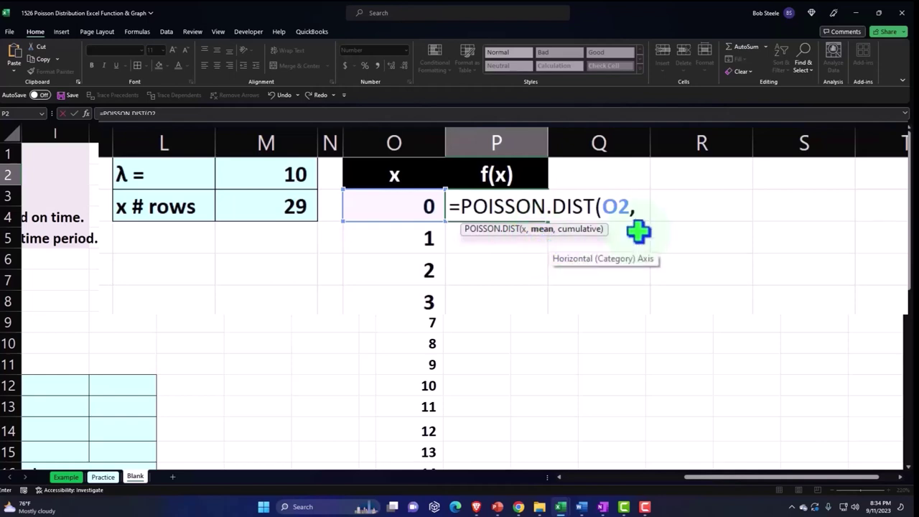
{"action": "left_click", "coordinate": [292, 176]}
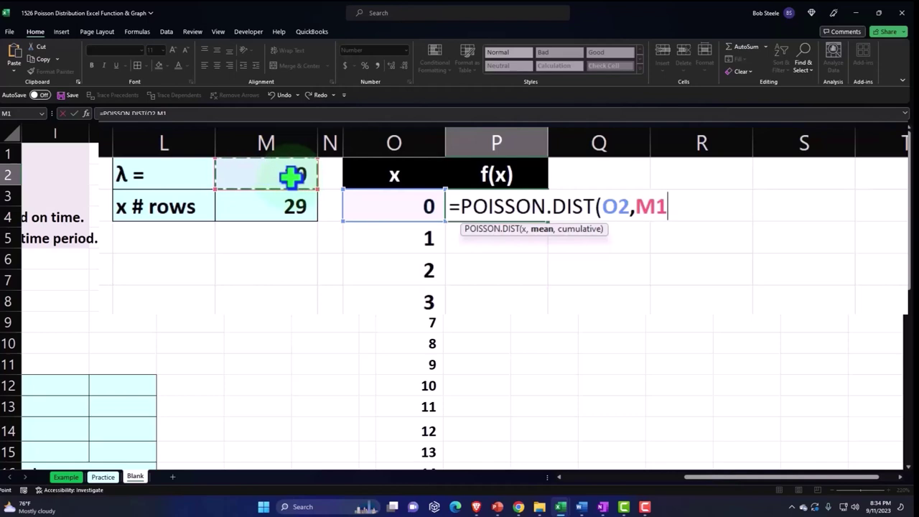
{"action": "key", "text": "F4"}
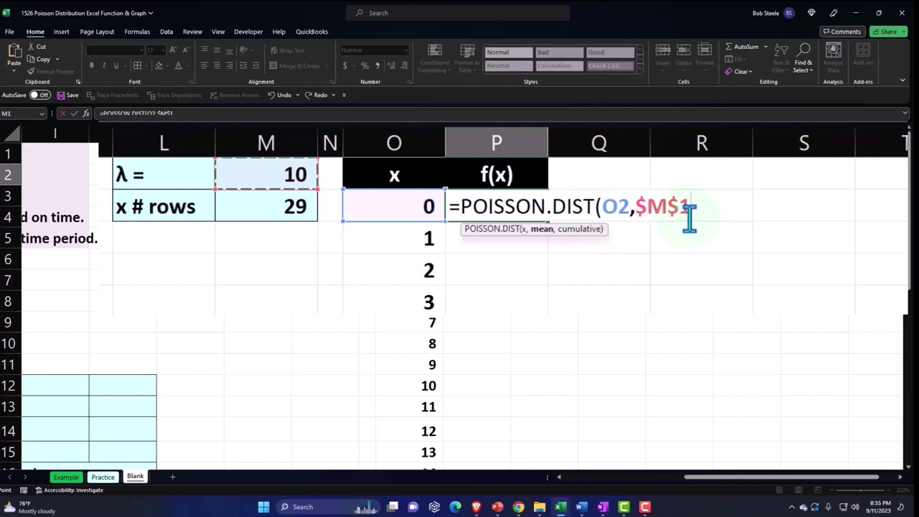
{"action": "type", "text": ",0"}
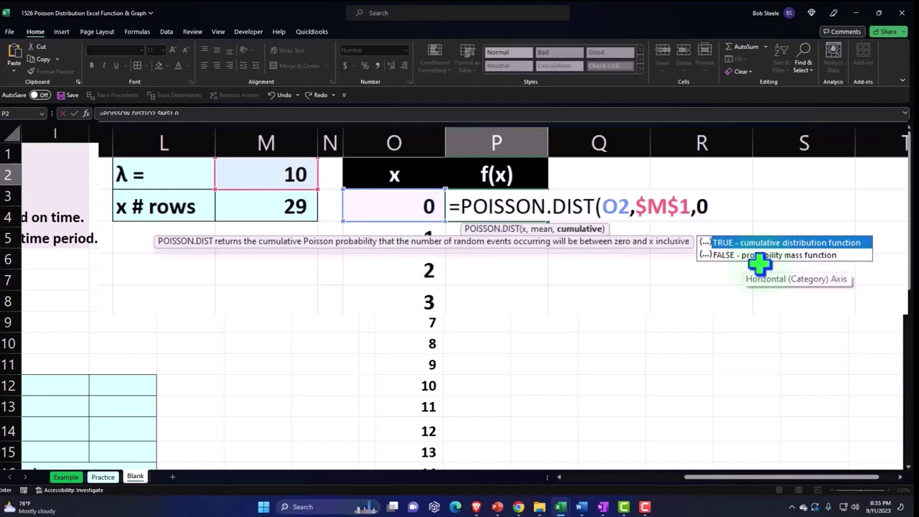
- Complete =POISSON.DIST(O2,$M$1,0) and fill it down beside every x value
{"action": "type", "text": ")"}
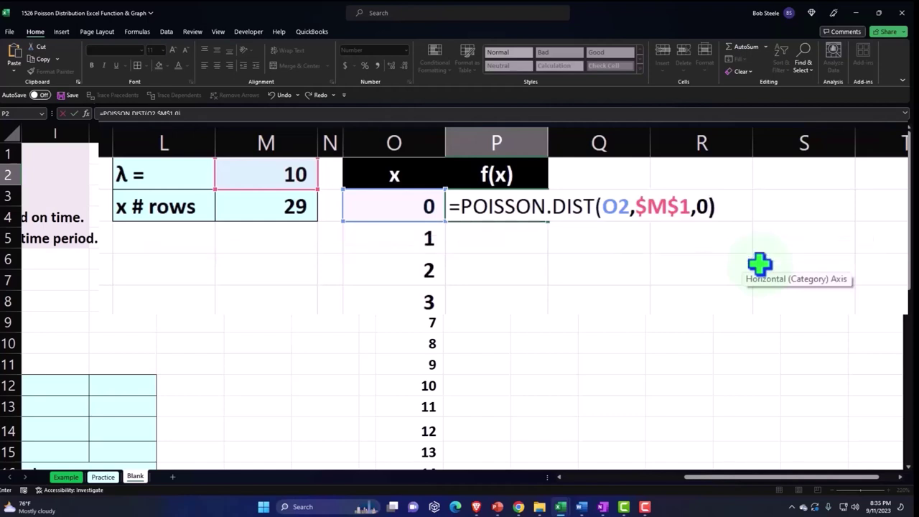
{"action": "key", "text": "Return"}
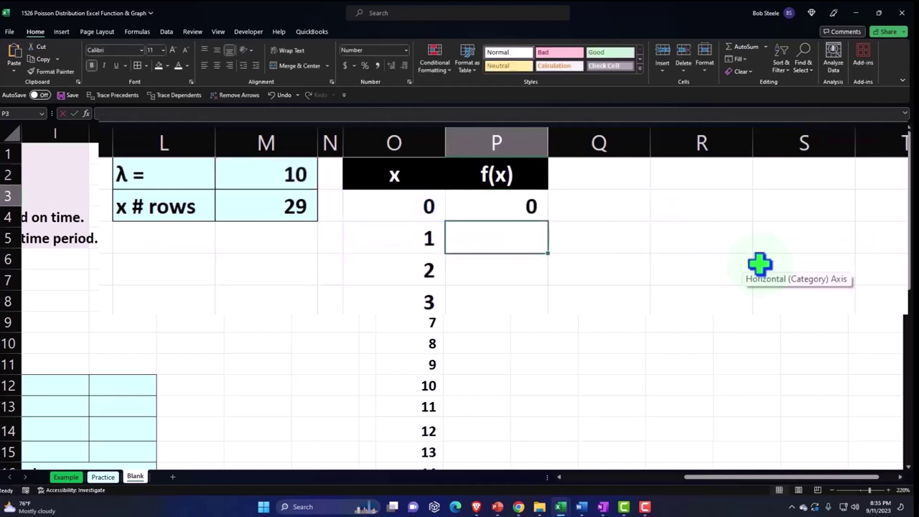
{"action": "left_click", "coordinate": [514, 207]}
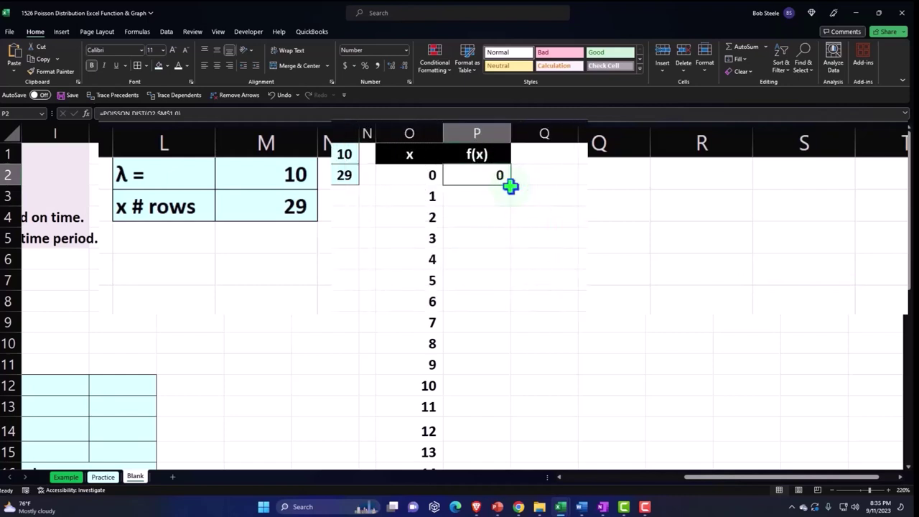
{"action": "double_click", "coordinate": [510, 185]}
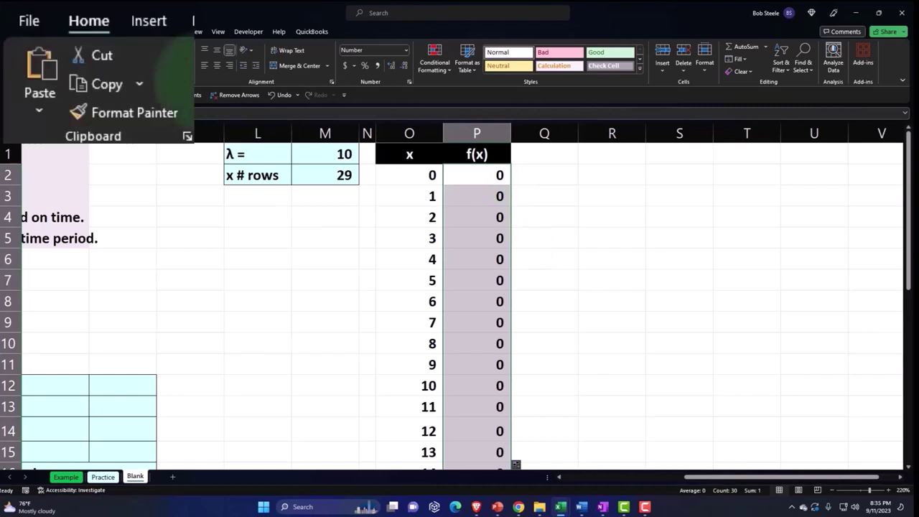
- Format the f(x) results as percentages with two decimal places
{"action": "left_click", "coordinate": [408, 58]}
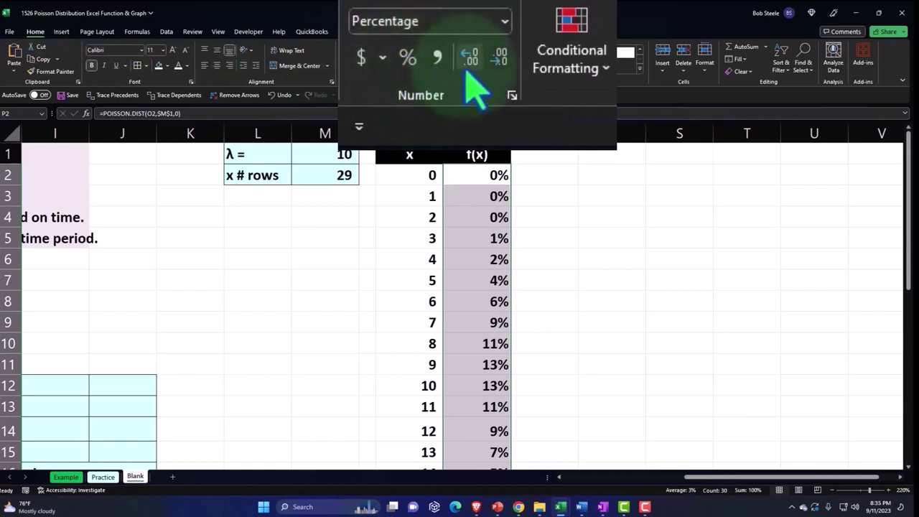
{"action": "left_click", "coordinate": [391, 68]}
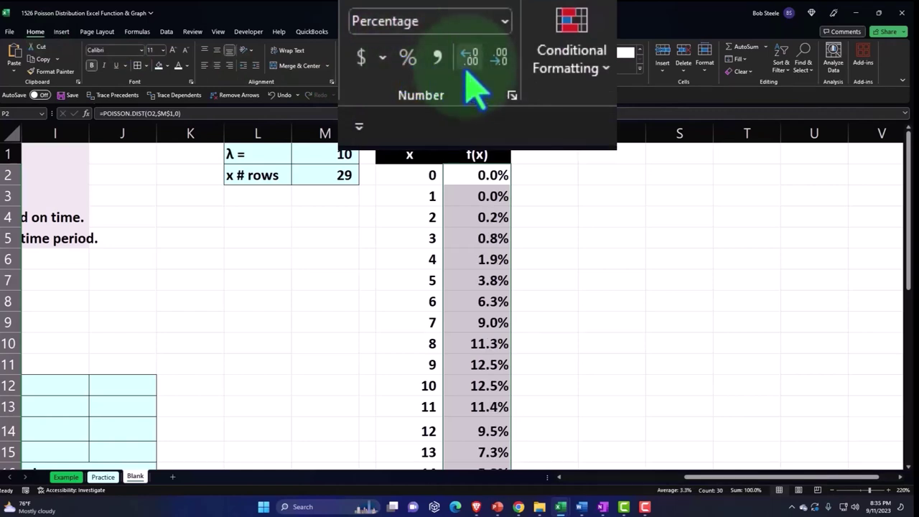
{"action": "left_click", "coordinate": [390, 68]}
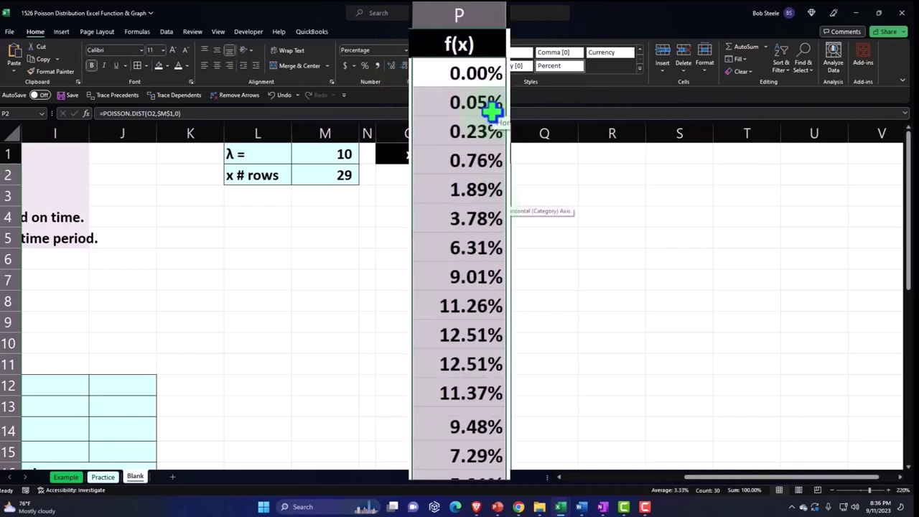
{"action": "scroll", "coordinate": [492, 111], "scroll_direction": "down", "scroll_amount": 2}
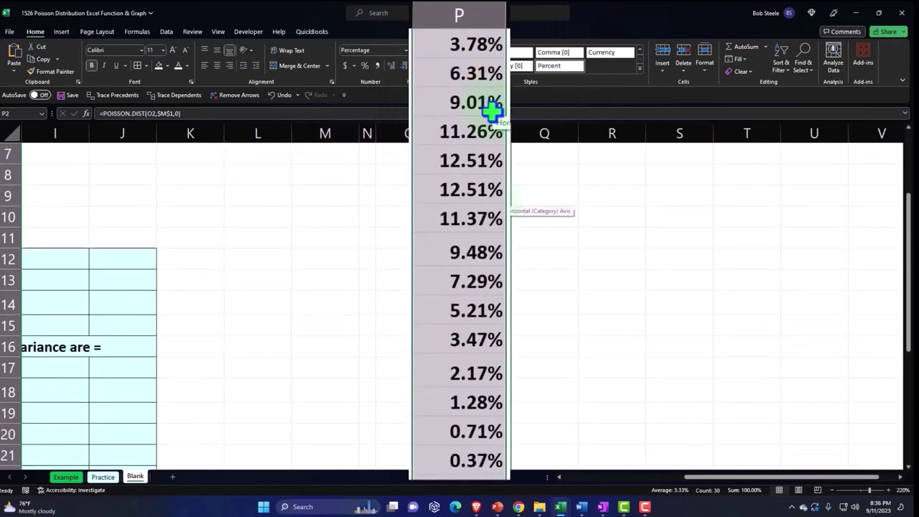
{"action": "scroll", "coordinate": [492, 111], "scroll_direction": "up", "scroll_amount": 2}
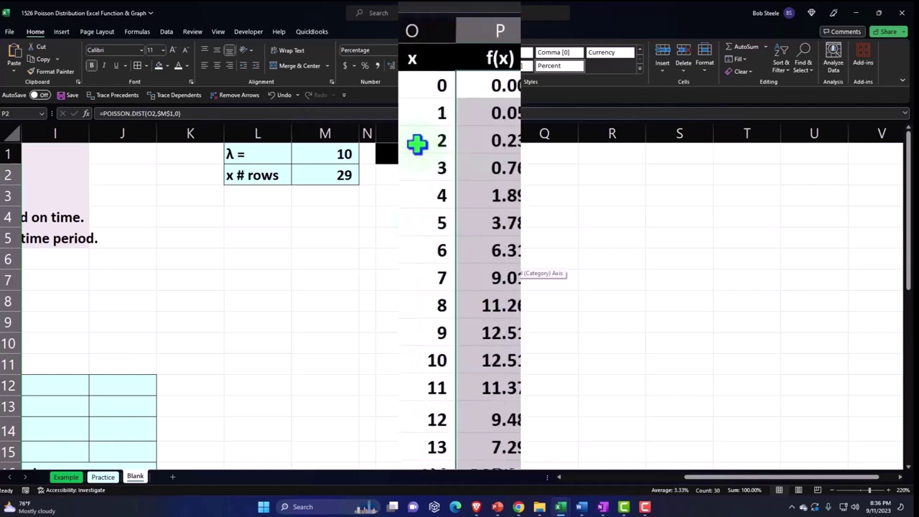
{"action": "left_click", "coordinate": [416, 144]}
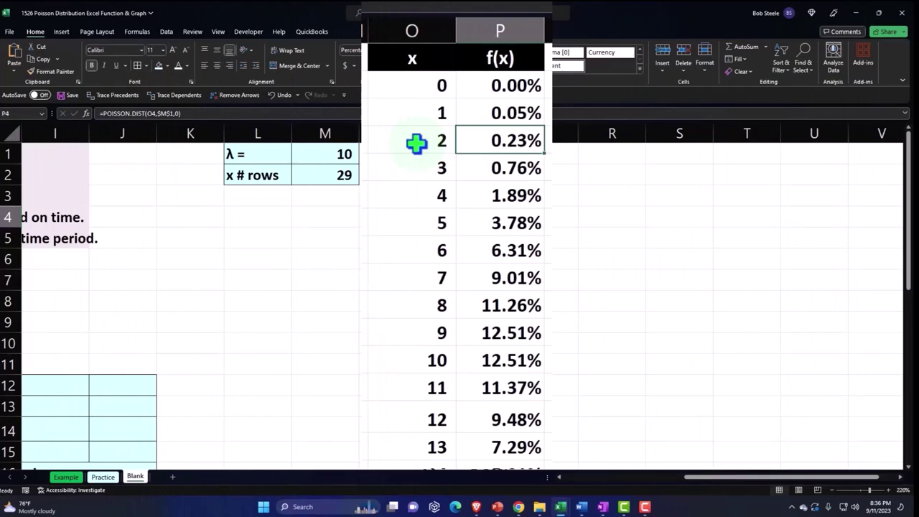
{"action": "left_click_drag", "start_coordinate": [486, 87], "coordinate": [499, 188]}
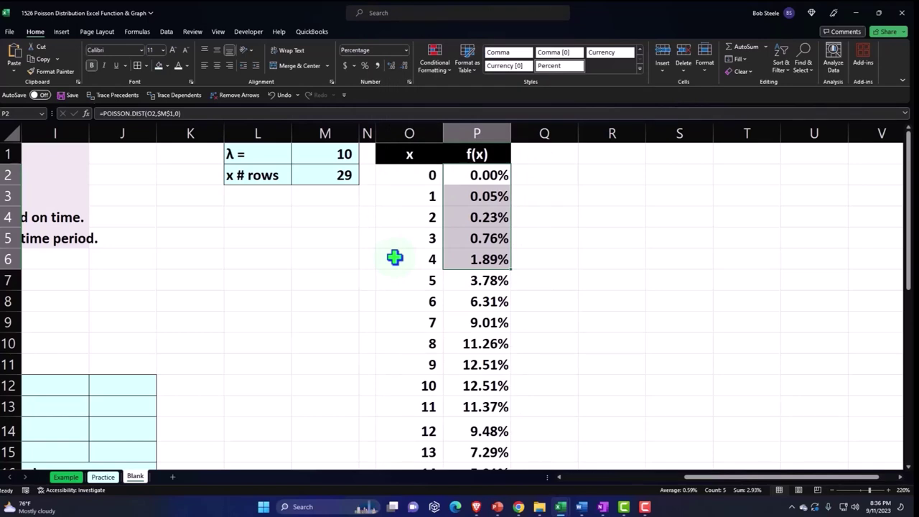
{"action": "left_click", "coordinate": [322, 245]}
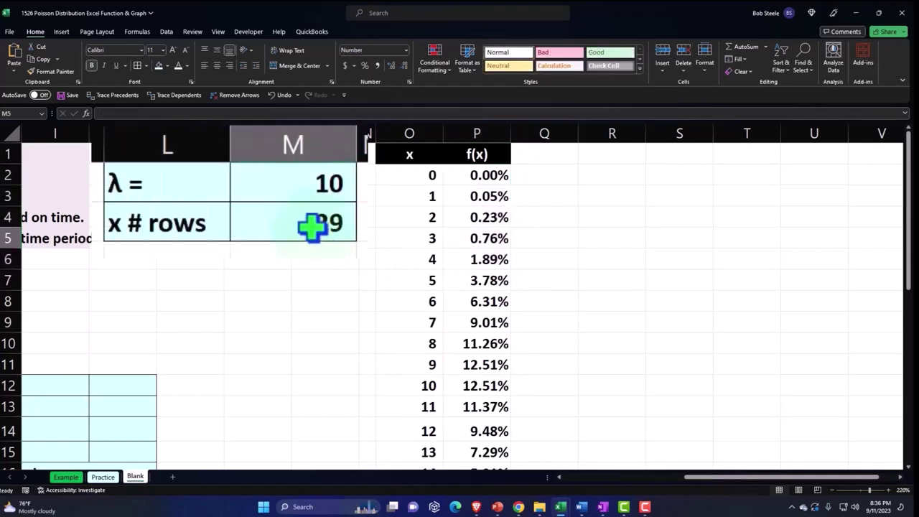
{"action": "left_click", "coordinate": [343, 177]}
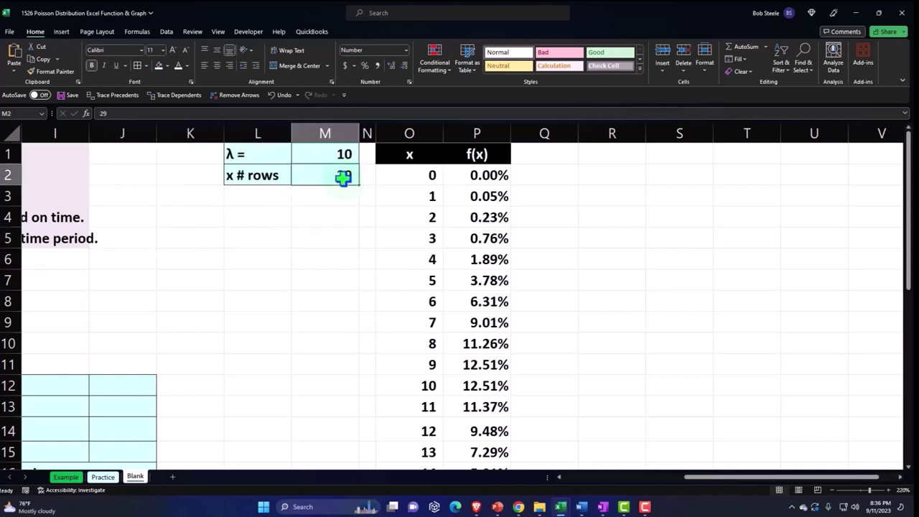
{"action": "scroll", "coordinate": [367, 260], "scroll_direction": "down", "scroll_amount": 1}
{"action": "scroll", "coordinate": [367, 261], "scroll_direction": "down", "scroll_amount": 5}
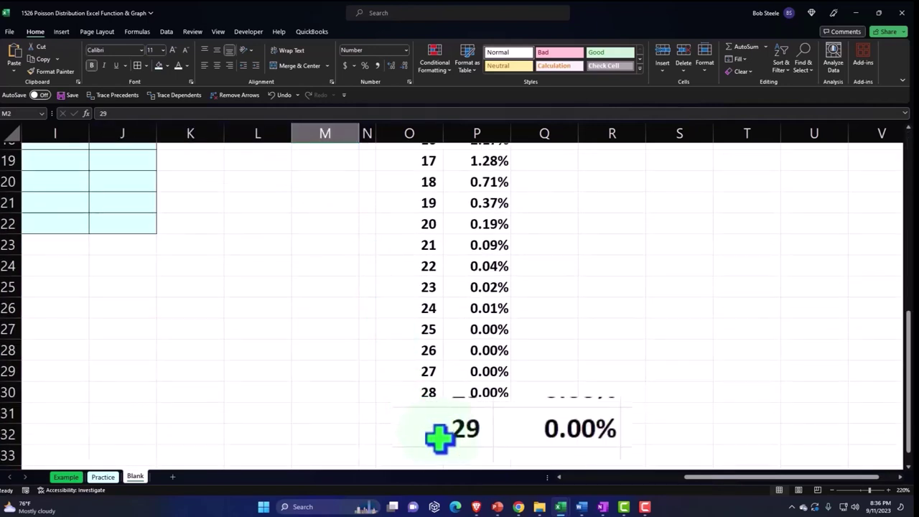
{"action": "scroll", "coordinate": [415, 419], "scroll_direction": "up", "scroll_amount": 5}
{"action": "scroll", "coordinate": [374, 261], "scroll_direction": "up", "scroll_amount": 1}
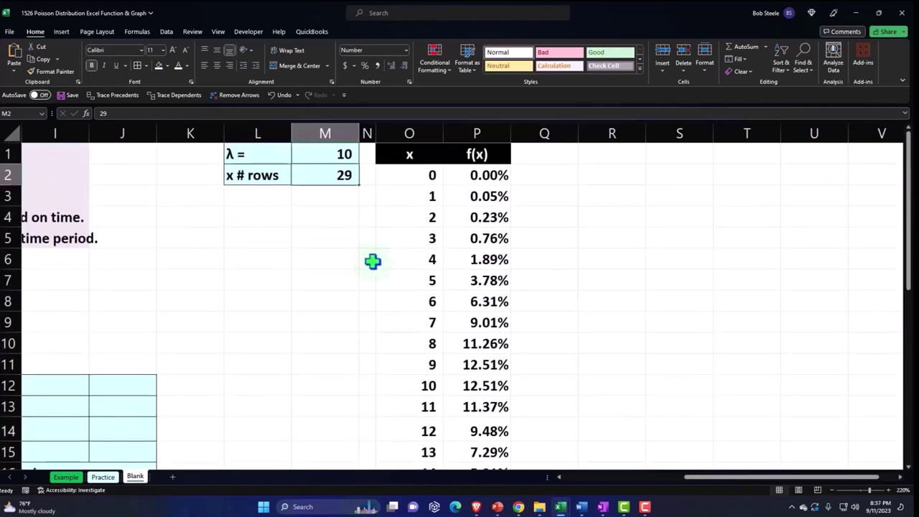
{"action": "type", "text": "5"}
{"action": "key", "text": "Return"}
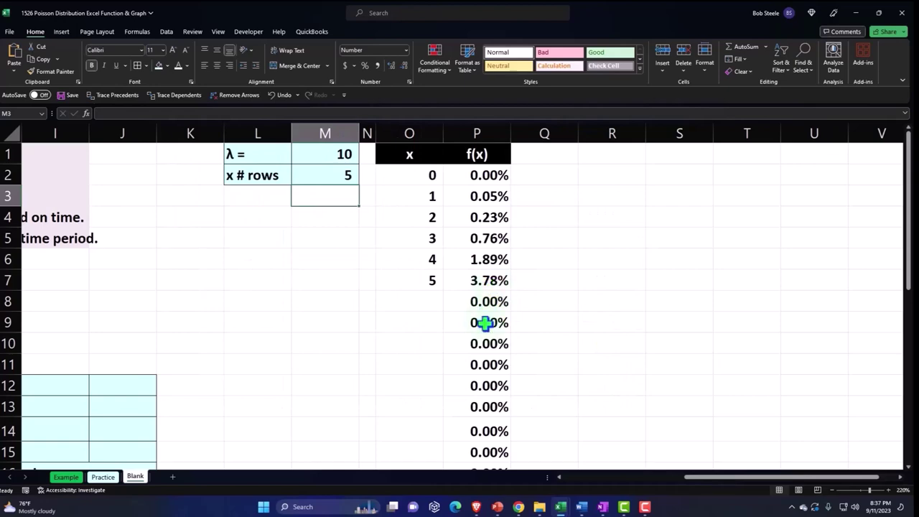
{"action": "scroll", "coordinate": [494, 283], "scroll_direction": "down", "scroll_amount": 2}
{"action": "scroll", "coordinate": [494, 283], "scroll_direction": "down", "scroll_amount": 2}
{"action": "scroll", "coordinate": [495, 280], "scroll_direction": "down", "scroll_amount": 3}
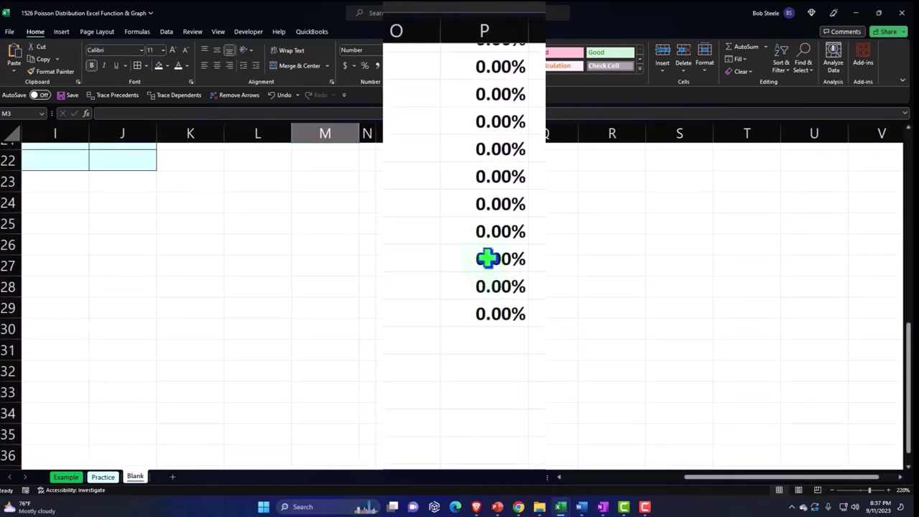
{"action": "scroll", "coordinate": [486, 259], "scroll_direction": "up", "scroll_amount": 3}
{"action": "scroll", "coordinate": [486, 259], "scroll_direction": "up", "scroll_amount": 4}
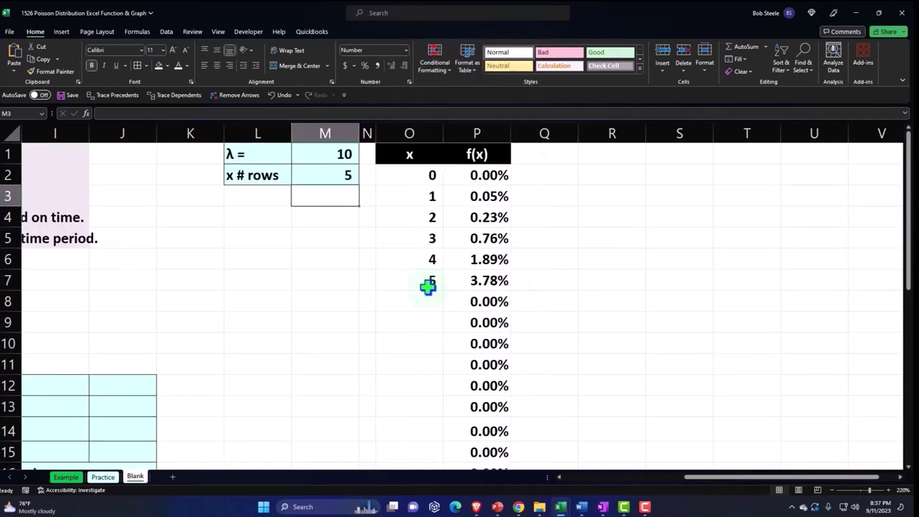
{"action": "key", "text": "Up"}
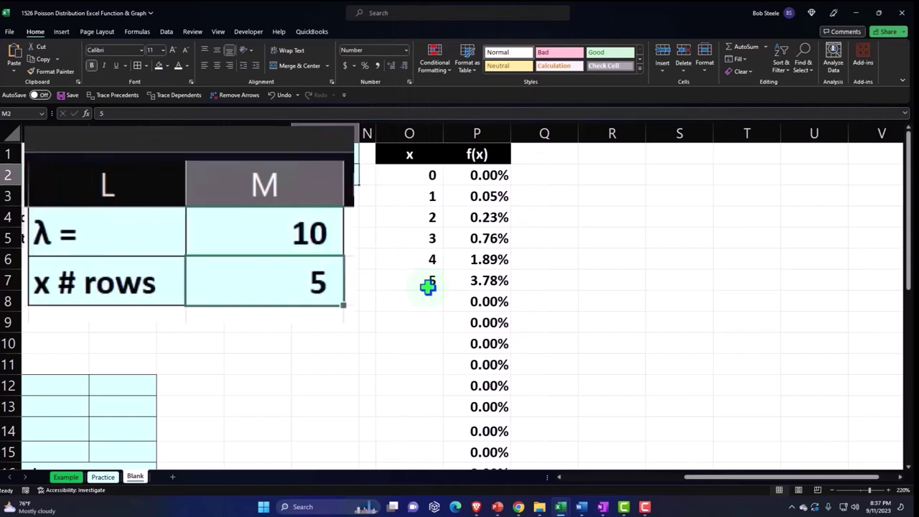
{"action": "key", "text": "F2"}
{"action": "type", "text": "29"}
{"action": "key", "text": "Return"}
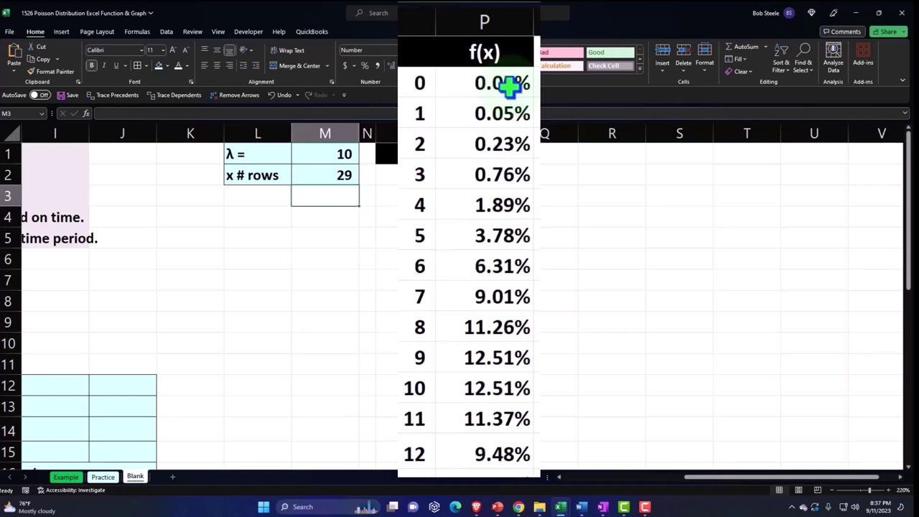
- Clear the old filled-down f(x) probability values from column P
{"action": "left_click_drag", "start_coordinate": [509, 87], "coordinate": [495, 492]}
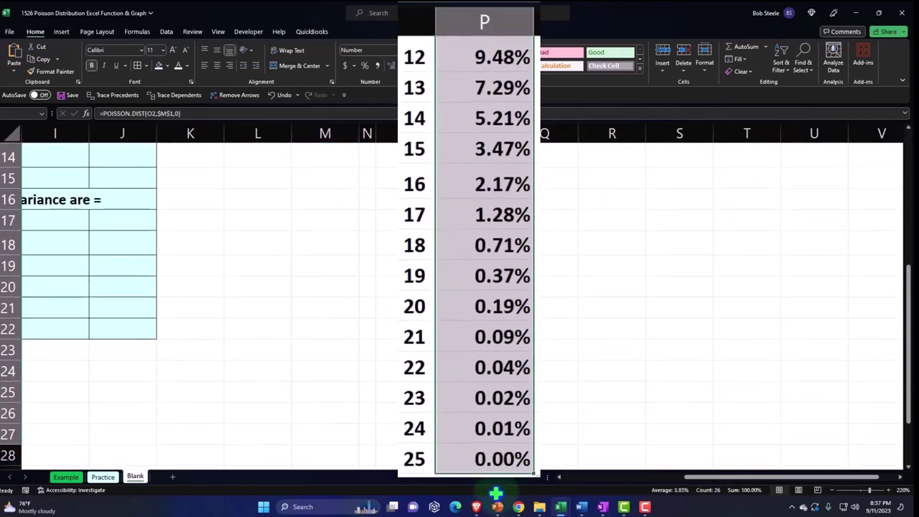
{"action": "left_click_drag", "start_coordinate": [495, 492], "coordinate": [507, 449]}
{"action": "scroll", "coordinate": [508, 452], "scroll_direction": "up", "scroll_amount": 3}
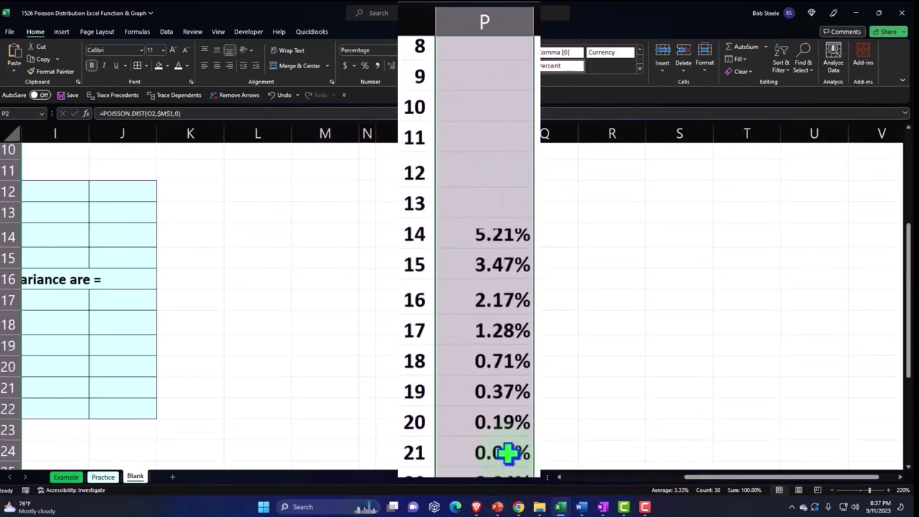
{"action": "key", "text": "Delete"}
{"action": "scroll", "coordinate": [507, 453], "scroll_direction": "up", "scroll_amount": 3}
- Enter =POISSON.DIST(O2#,$M$1,0) in P2 so probabilities spill beside every x
{"action": "left_click", "coordinate": [478, 84]}
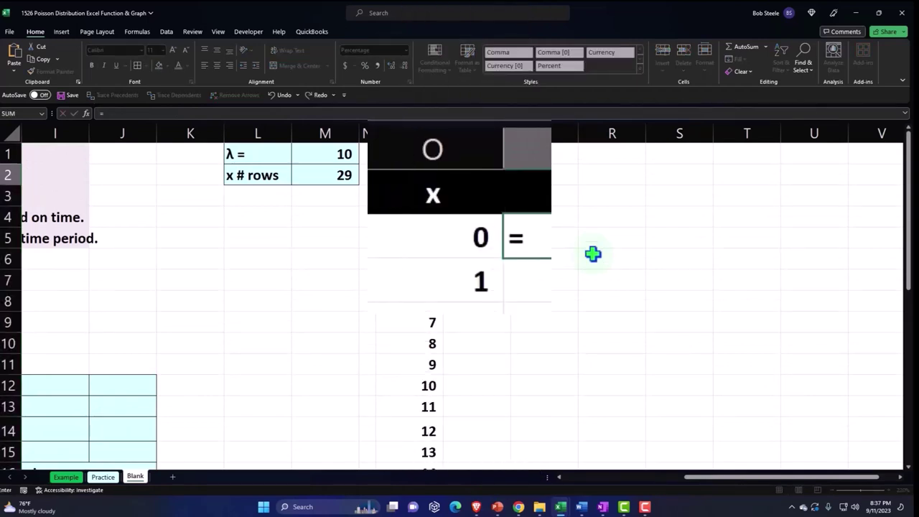
{"action": "type", "text": "poi"}
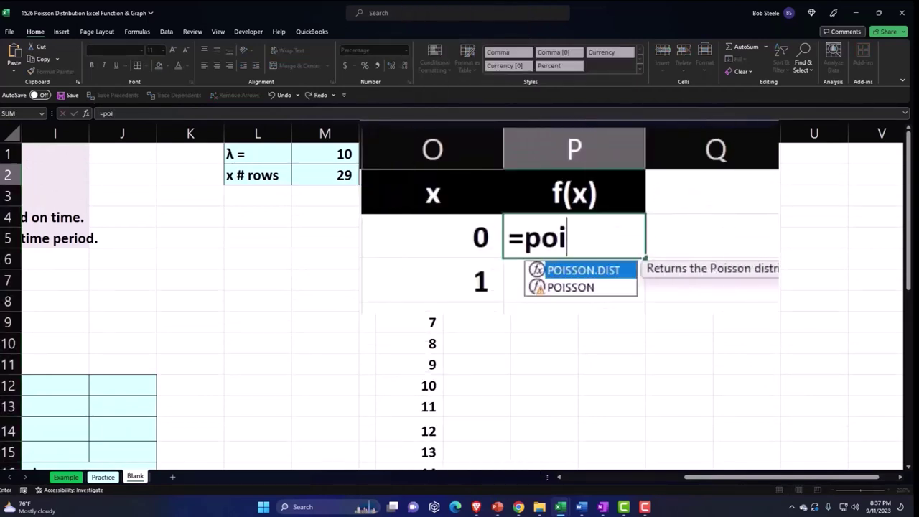
{"action": "key", "text": "Tab"}
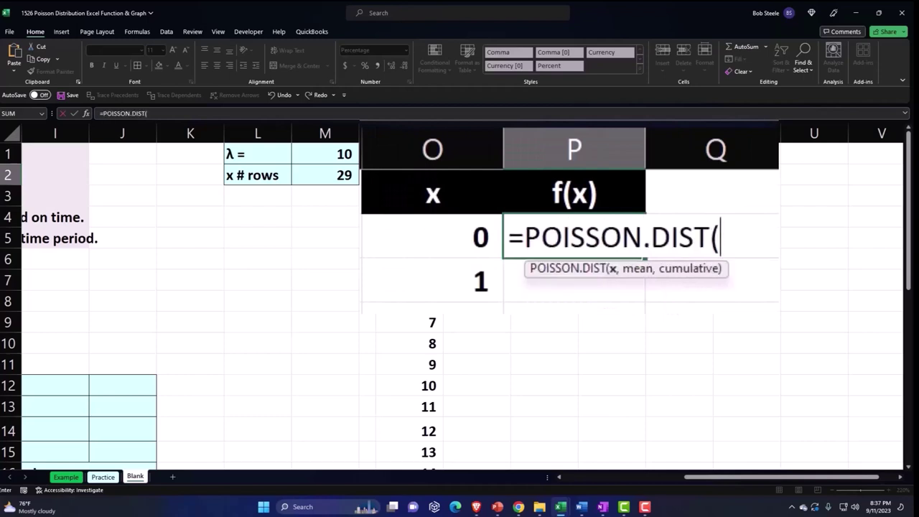
{"action": "left_click", "coordinate": [453, 237]}
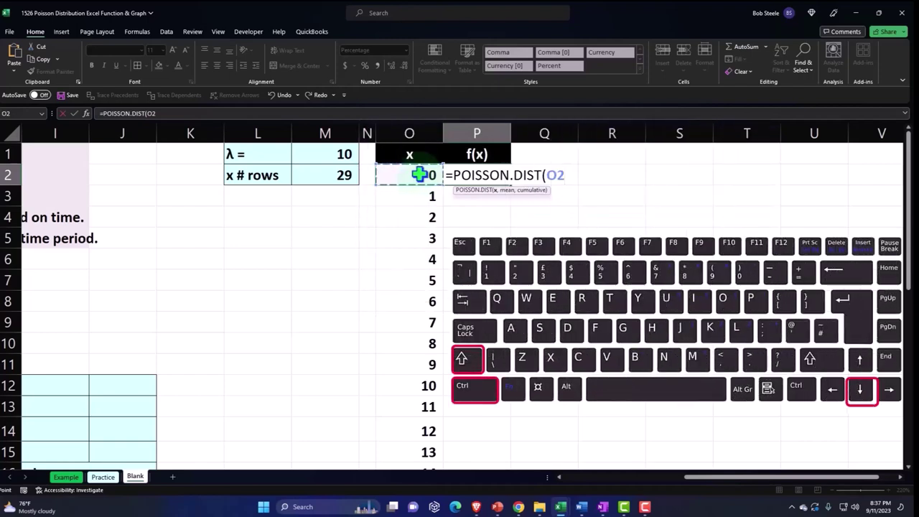
{"action": "key", "text": "ctrl+shift+Down"}
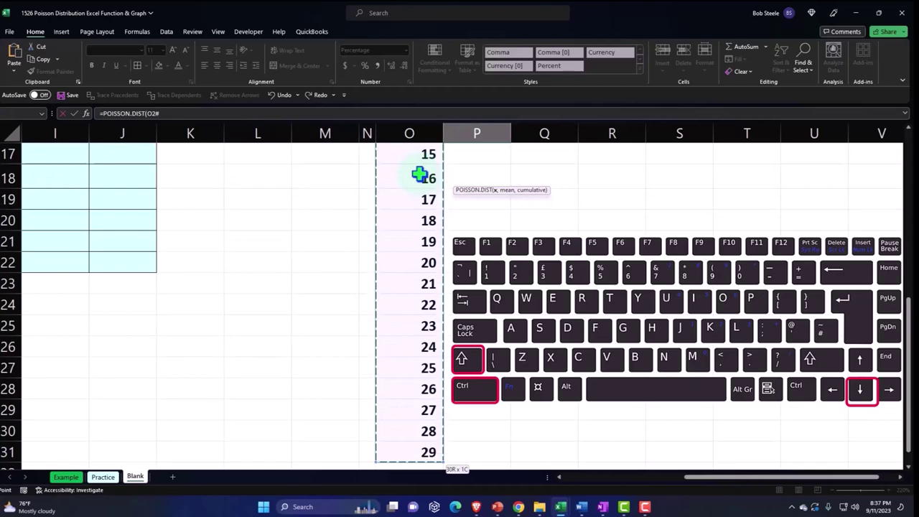
{"action": "key", "text": "ctrl+BackSpace"}
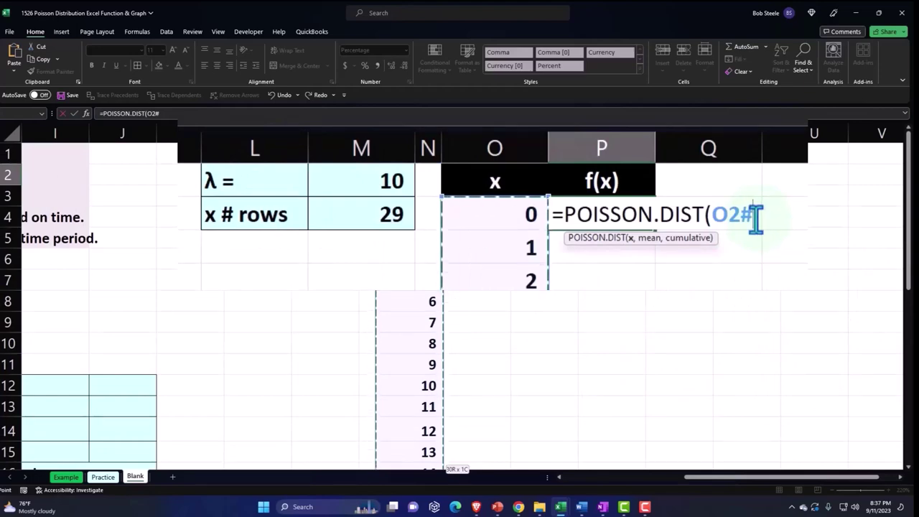
{"action": "type", "text": ","}
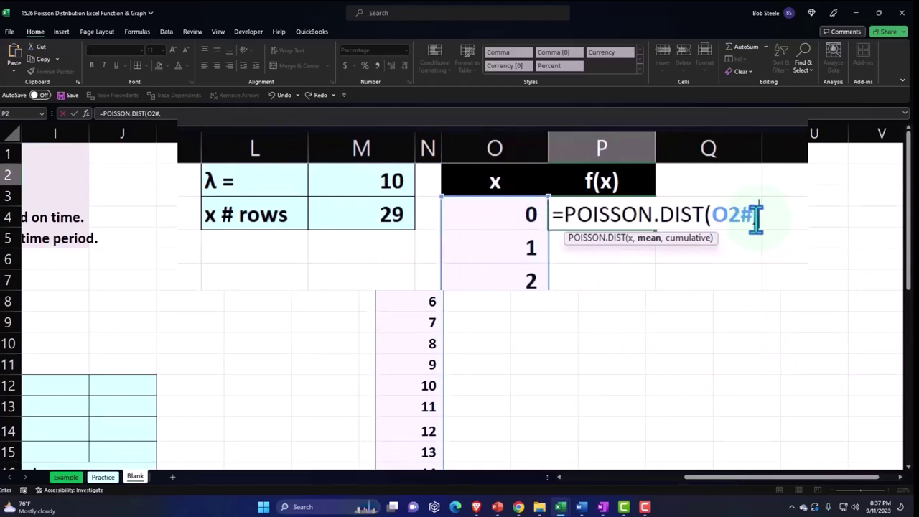
{"action": "left_click", "coordinate": [388, 176]}
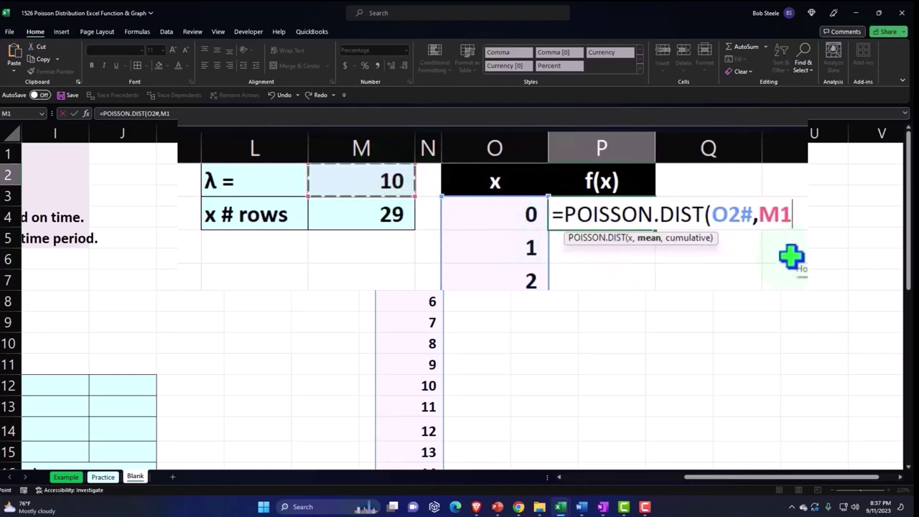
{"action": "key", "text": "F4"}
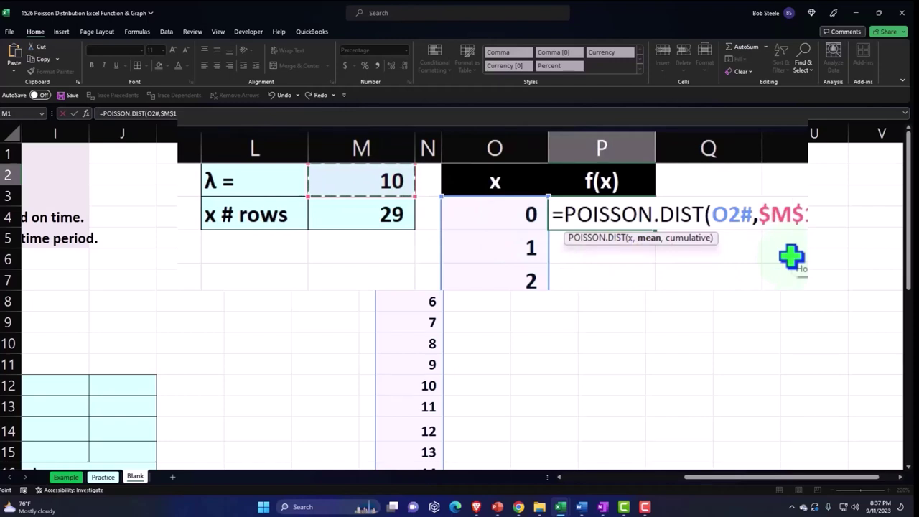
{"action": "type", "text": ","}
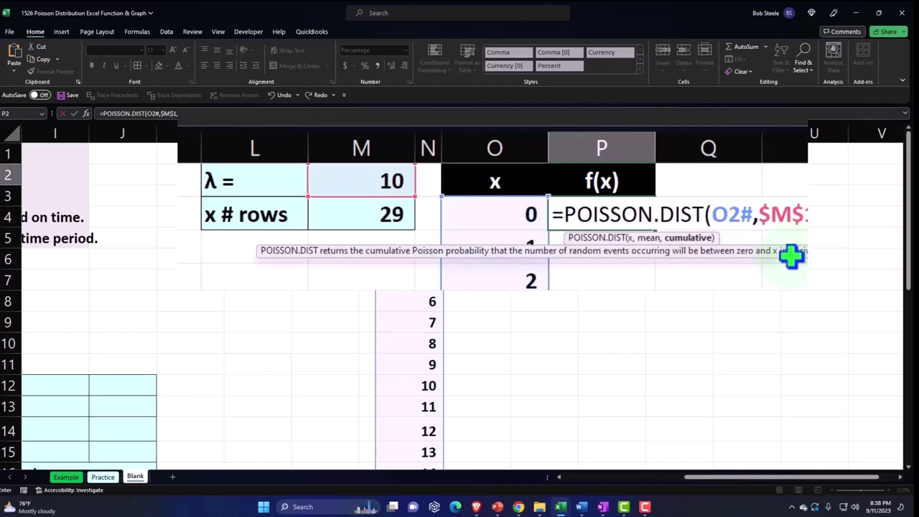
{"action": "type", "text": "0)"}
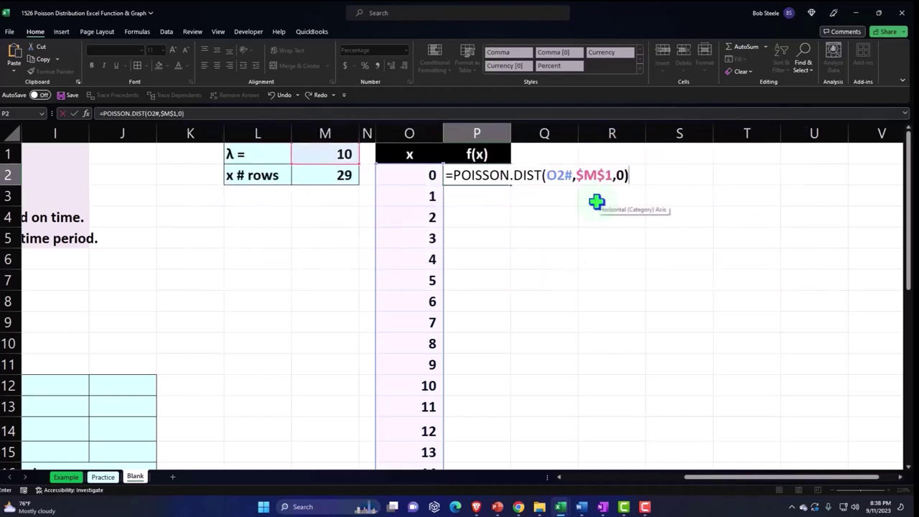
{"action": "key", "text": "Return"}
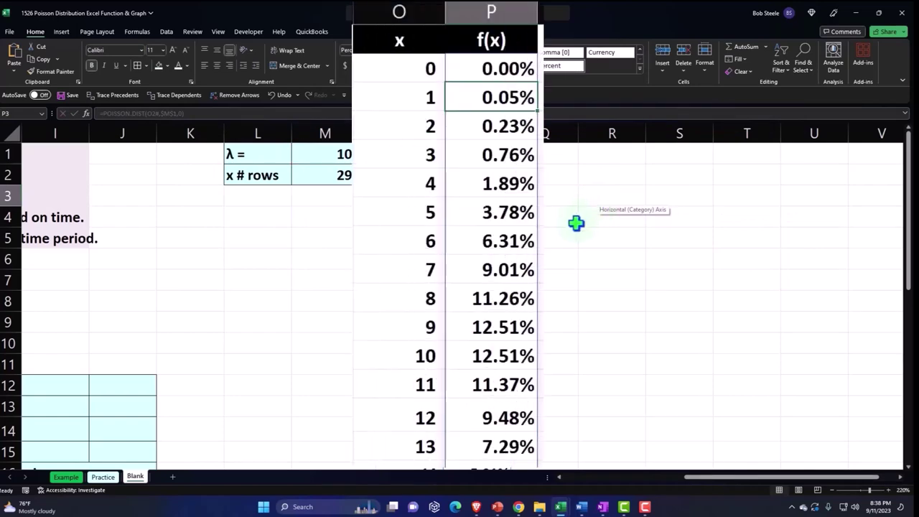
{"action": "left_click", "coordinate": [493, 281]}
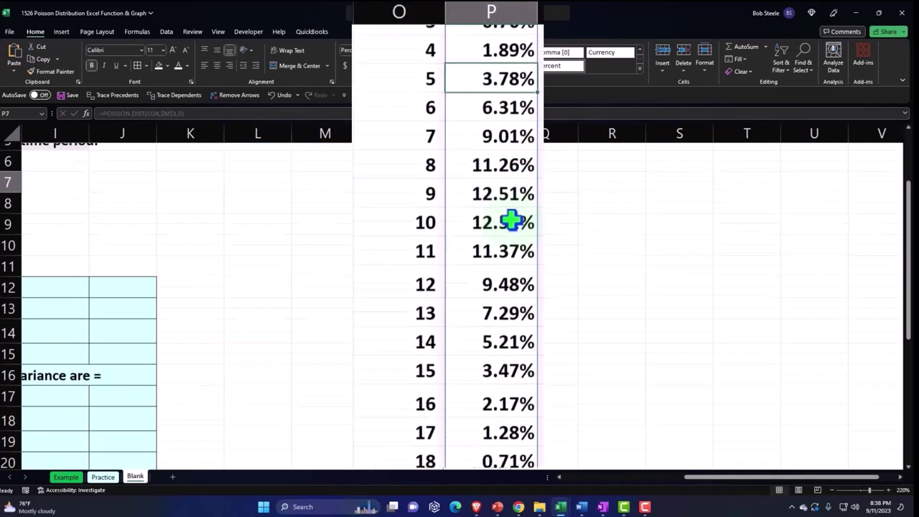
{"action": "scroll", "coordinate": [510, 221], "scroll_direction": "down", "scroll_amount": 2}
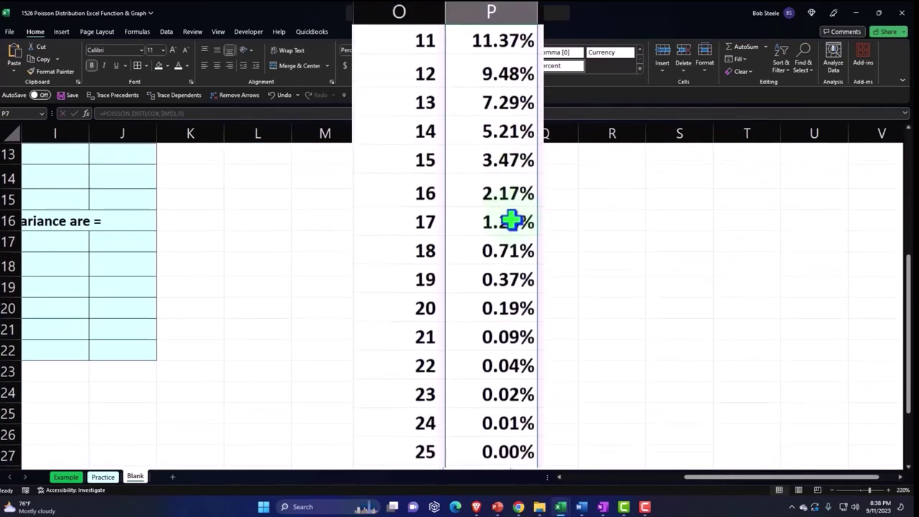
{"action": "scroll", "coordinate": [511, 221], "scroll_direction": "down", "scroll_amount": 2}
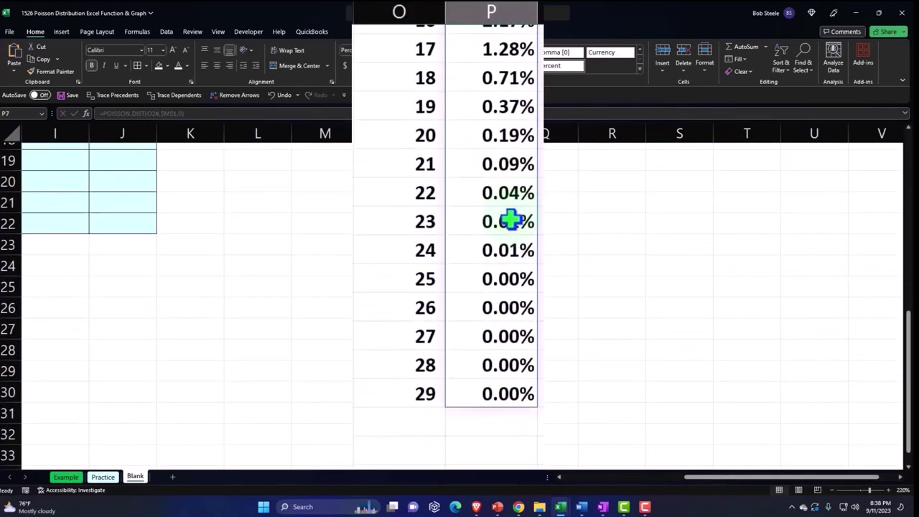
{"action": "scroll", "coordinate": [507, 214], "scroll_direction": "up", "scroll_amount": 4}
{"action": "scroll", "coordinate": [509, 213], "scroll_direction": "up", "scroll_amount": 1}
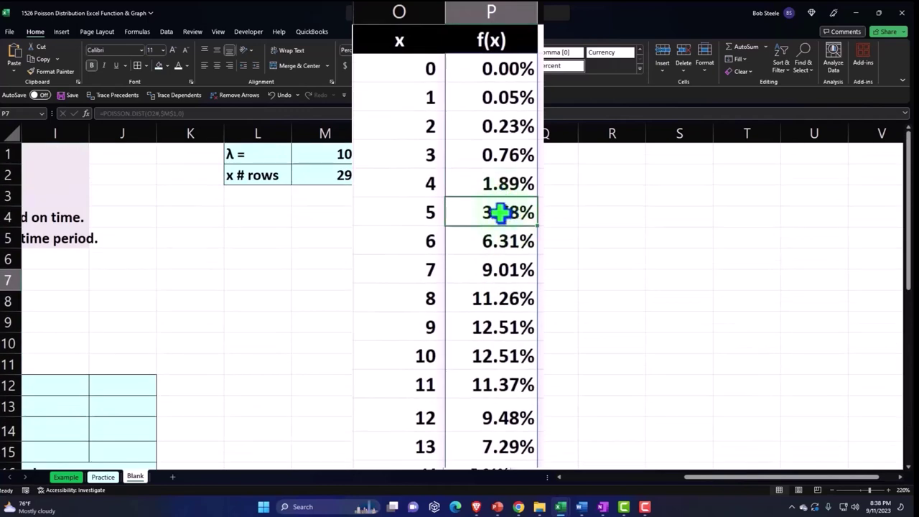
{"action": "left_click", "coordinate": [510, 155]}
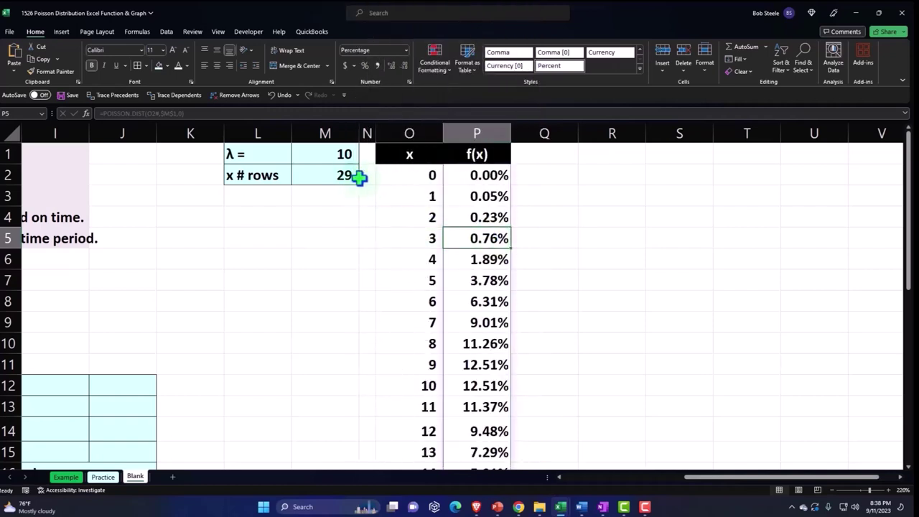
{"action": "left_click", "coordinate": [359, 176]}
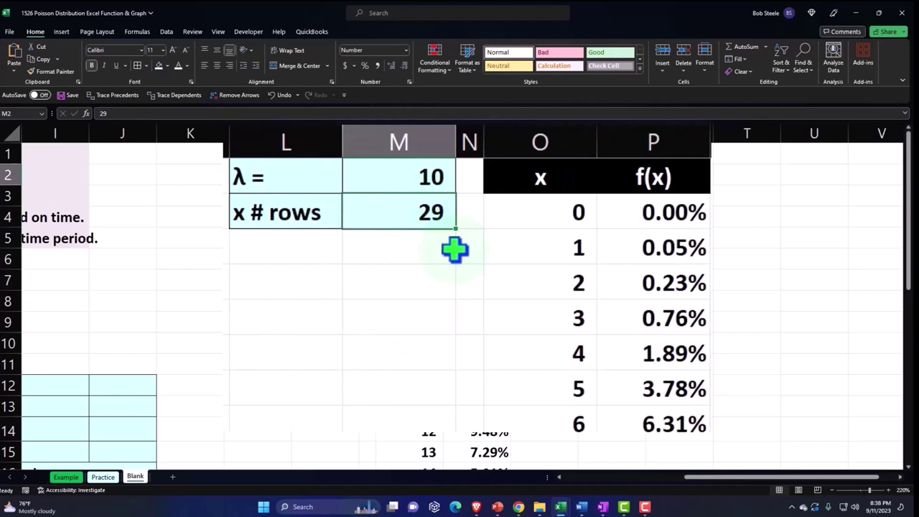
{"action": "type", "text": "5"}
{"action": "key", "text": "Return"}
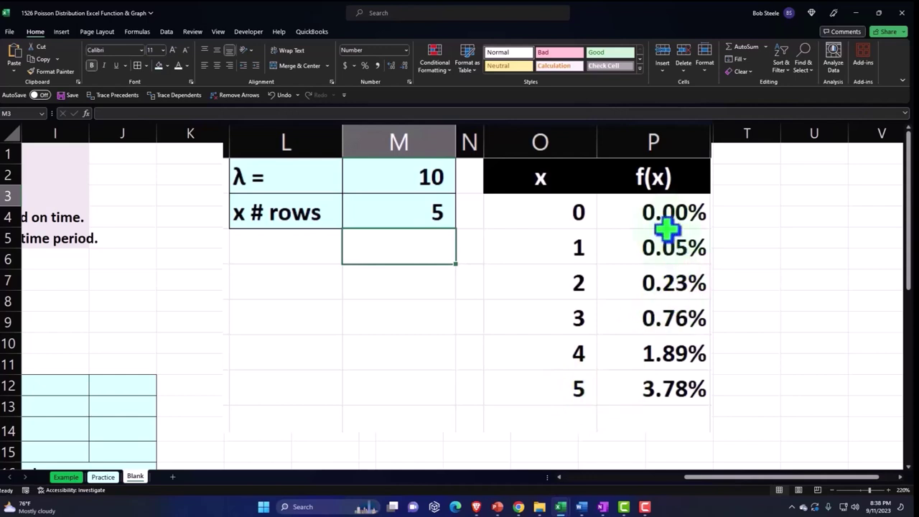
{"action": "left_click", "coordinate": [418, 212]}
{"action": "scroll", "coordinate": [419, 213], "scroll_direction": "down", "scroll_amount": 5}
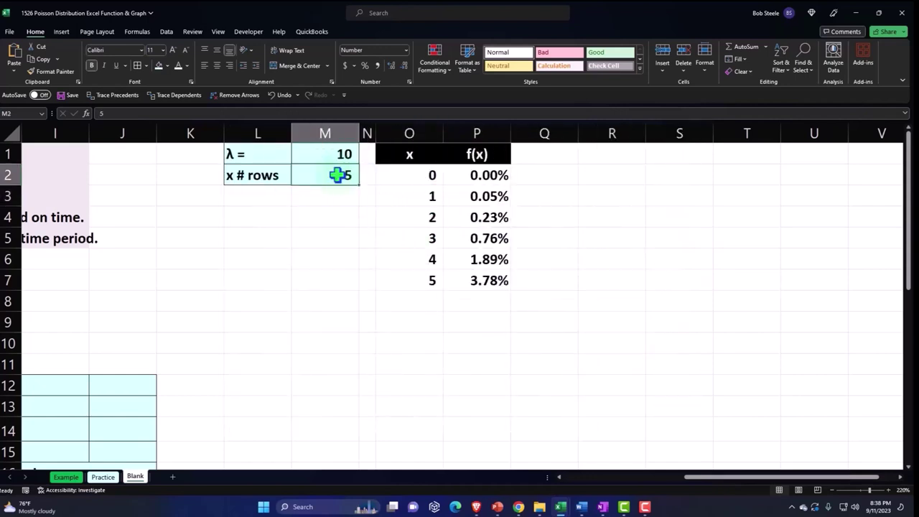
{"action": "type", "text": "29"}
{"action": "key", "text": "Return"}
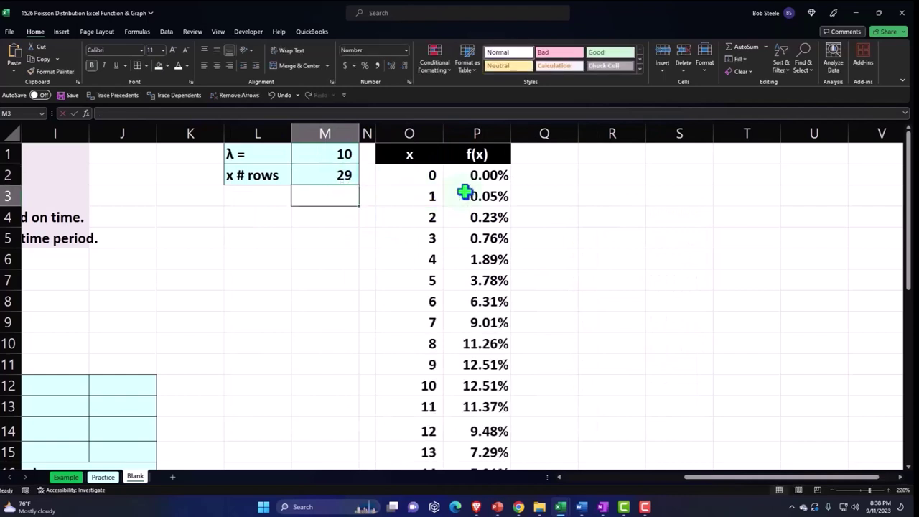
- Select the x and f(x) table from O1 to P31, headers included
{"action": "scroll", "coordinate": [467, 191], "scroll_direction": "down", "scroll_amount": 1}
{"action": "scroll", "coordinate": [467, 192], "scroll_direction": "up", "scroll_amount": 1}
{"action": "left_click", "coordinate": [571, 191]}
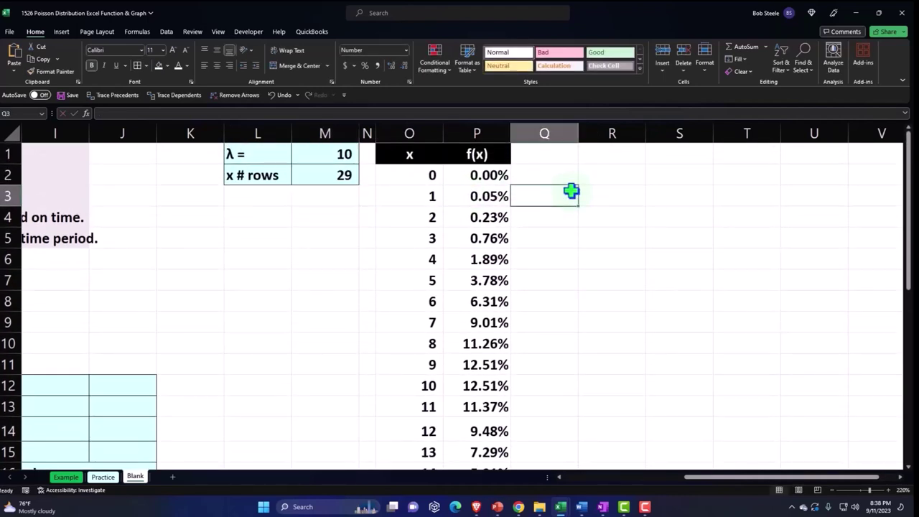
{"action": "key", "text": "Right"}
{"action": "key", "text": "Right"}
{"action": "key", "text": "Right"}
{"action": "key", "text": "Right"}
{"action": "key", "text": "Right"}
{"action": "key", "text": "Right"}
{"action": "key", "text": "Right"}
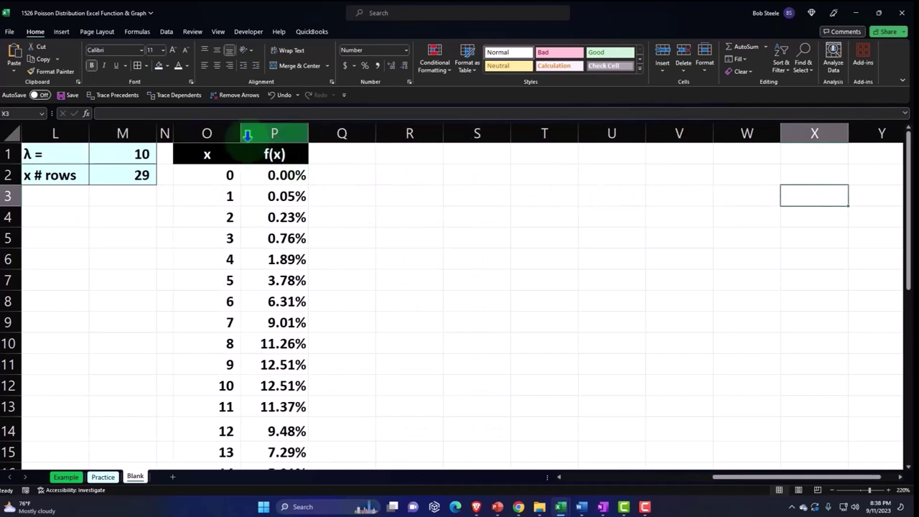
{"action": "mouse_move", "coordinate": [241, 134]}
{"action": "left_mouse_down"}
{"action": "mouse_move", "coordinate": [218, 135]}
{"action": "mouse_move", "coordinate": [257, 484]}
{"action": "mouse_move", "coordinate": [256, 427]}
{"action": "left_mouse_up"}
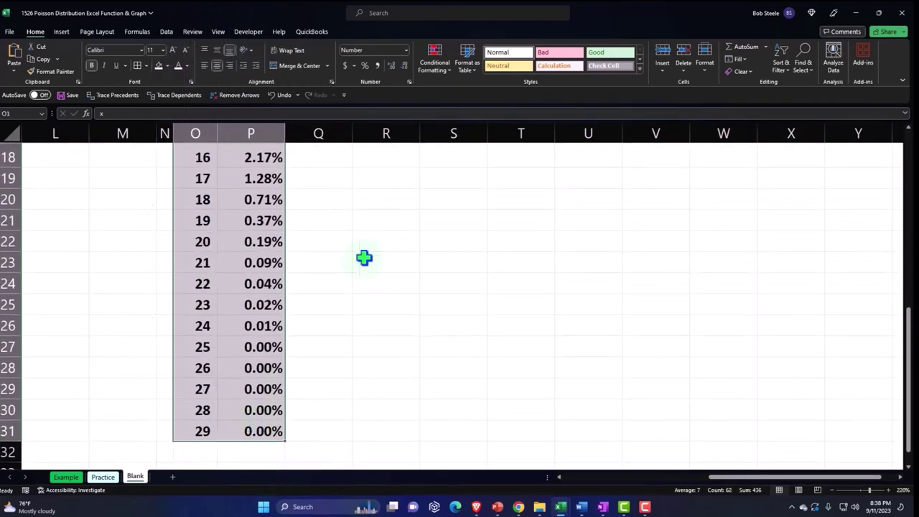
{"action": "scroll", "coordinate": [364, 258], "scroll_direction": "up", "scroll_amount": 6}
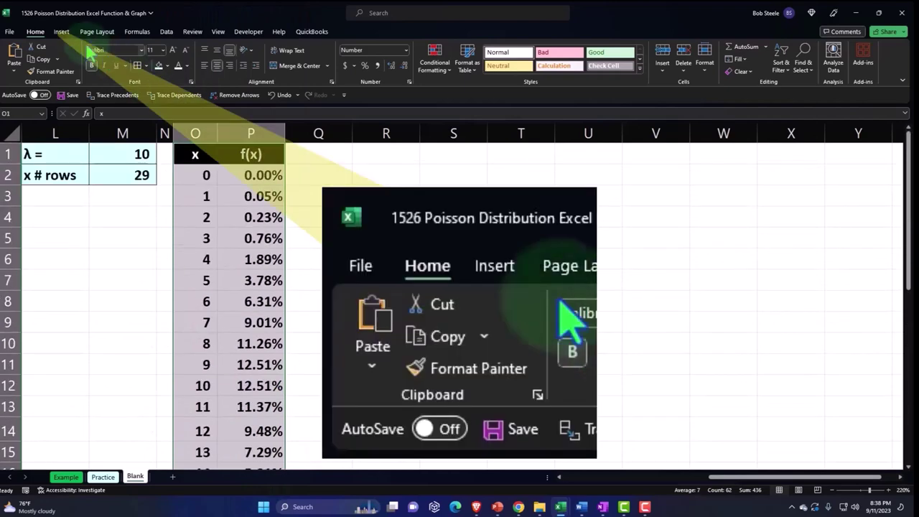
- Insert a clustered column chart of the table and place it right of the table
{"action": "left_click", "coordinate": [61, 31]}
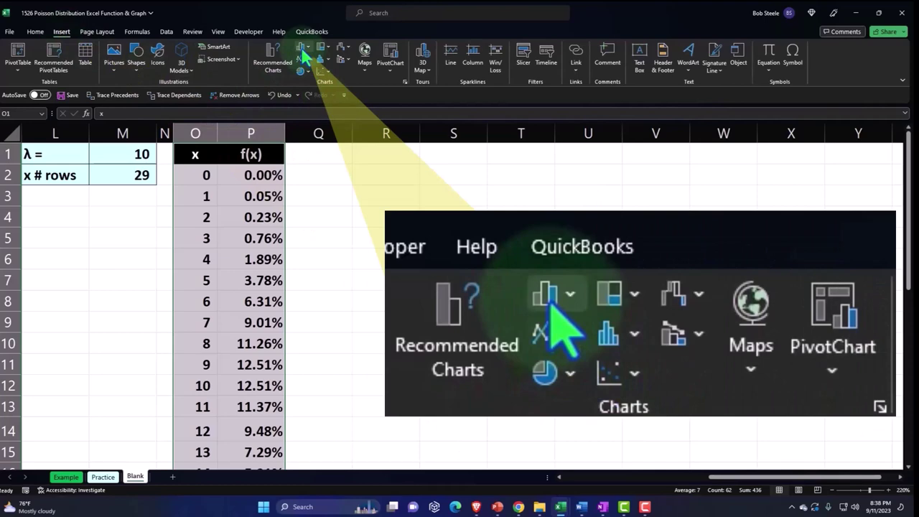
{"action": "left_click", "coordinate": [303, 50]}
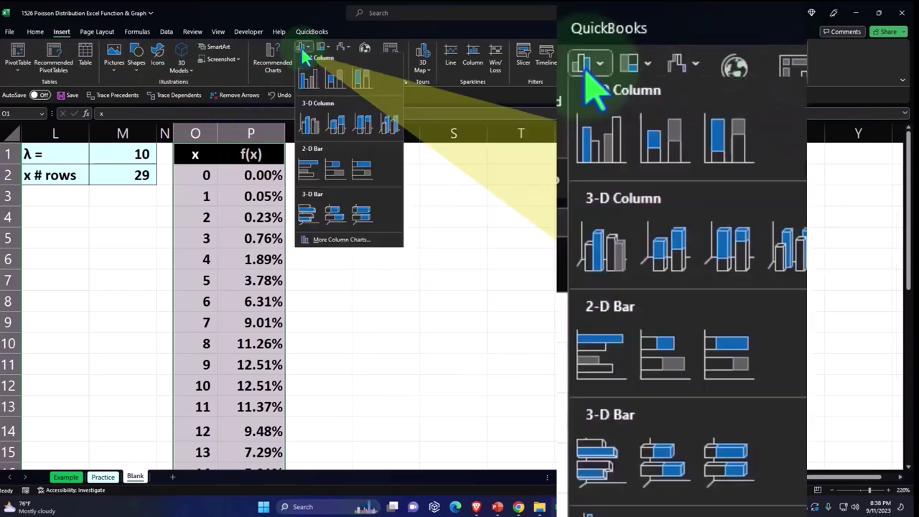
{"action": "left_click", "coordinate": [313, 87]}
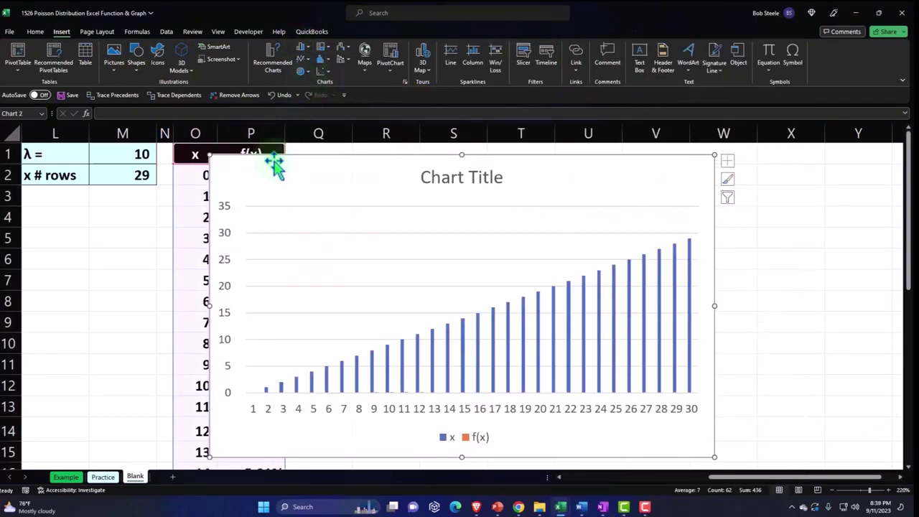
{"action": "left_click_drag", "start_coordinate": [272, 164], "coordinate": [346, 165]}
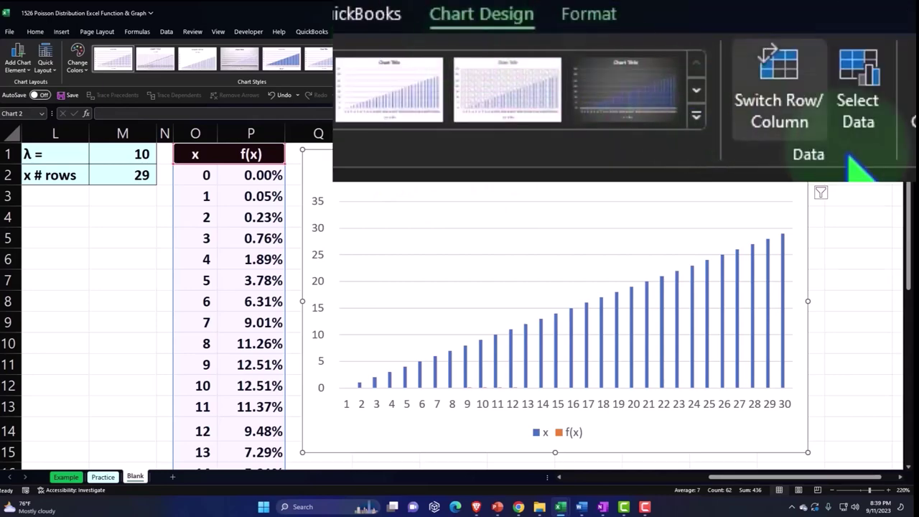
- Remove both the x and f(x) series from the chart's data source
{"action": "left_click", "coordinate": [494, 64]}
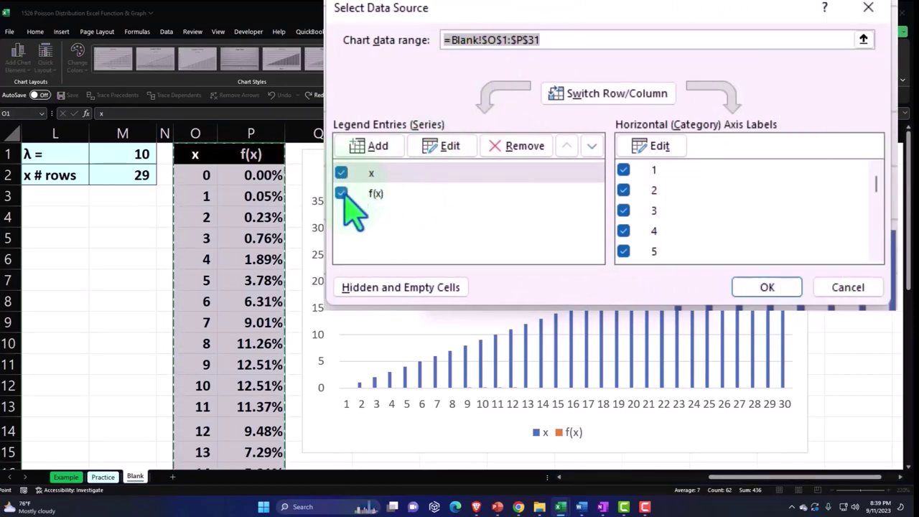
{"action": "left_click", "coordinate": [507, 158]}
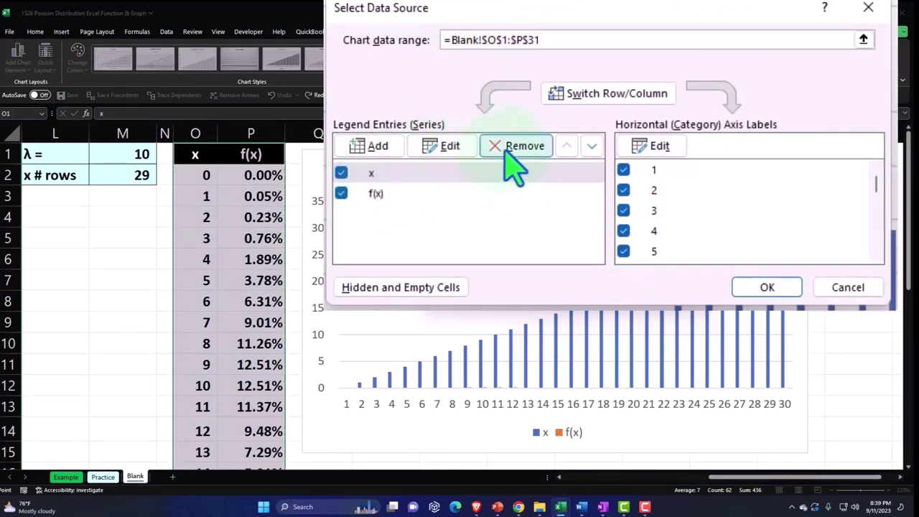
{"action": "left_click", "coordinate": [507, 154]}
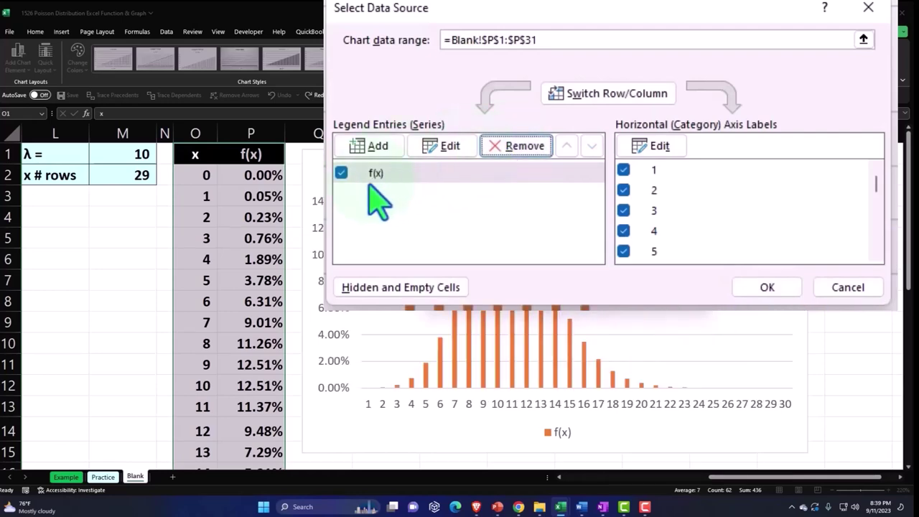
{"action": "left_click", "coordinate": [497, 154]}
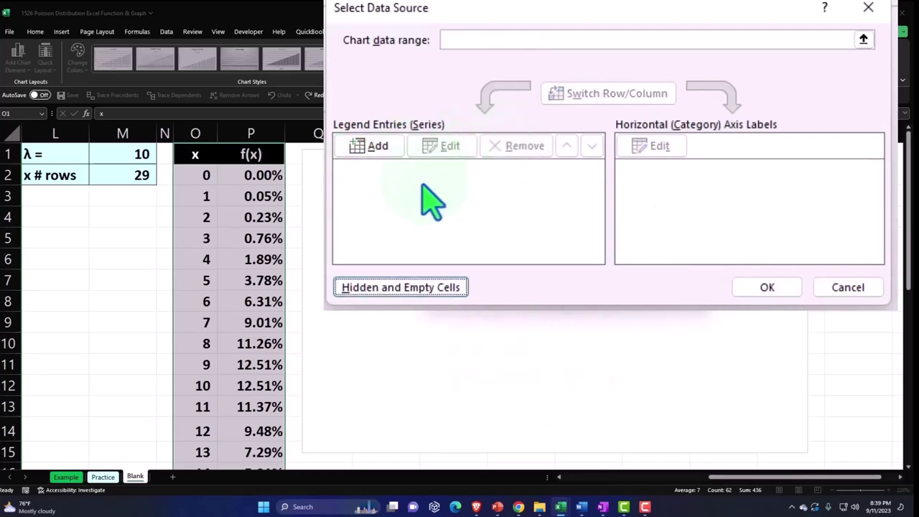
- Add one series named from =Blank!$P$1 with values =Blank!$P$2:$P$31
{"action": "left_click", "coordinate": [451, 222]}
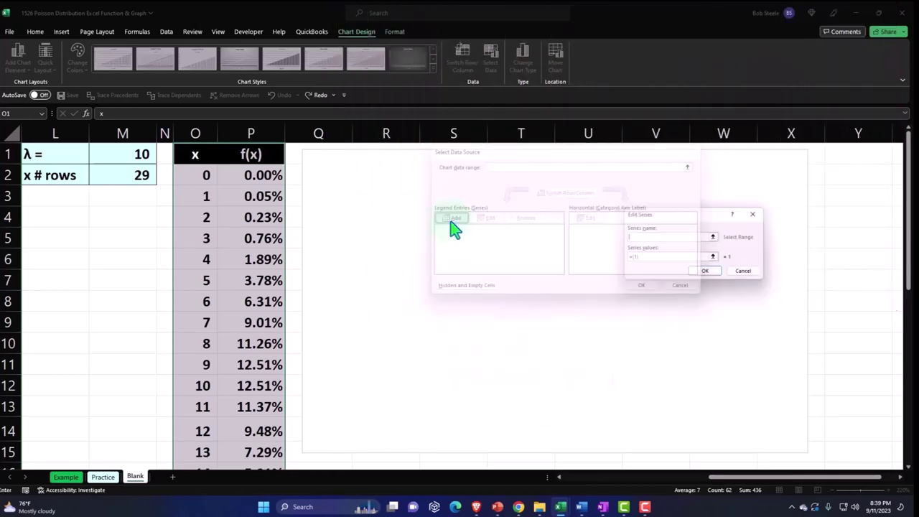
{"action": "left_click_drag", "start_coordinate": [658, 214], "coordinate": [512, 190]}
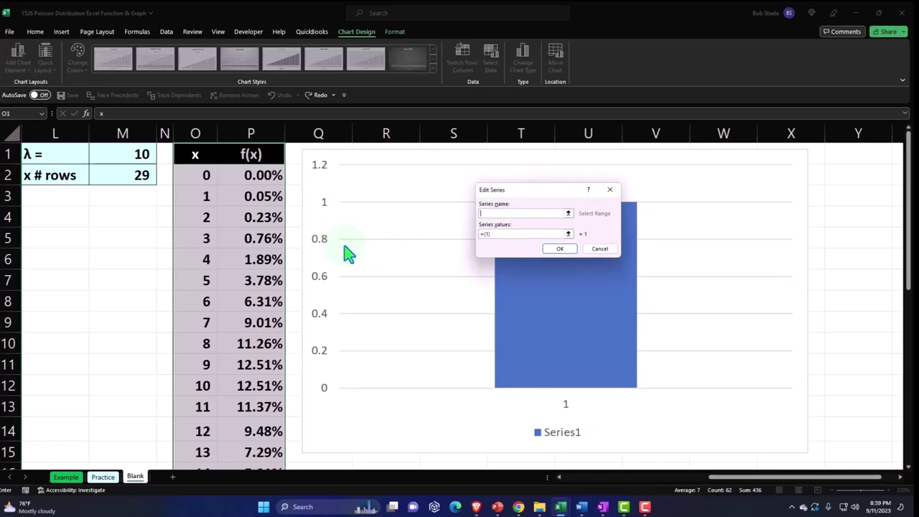
{"action": "left_click", "coordinate": [258, 154]}
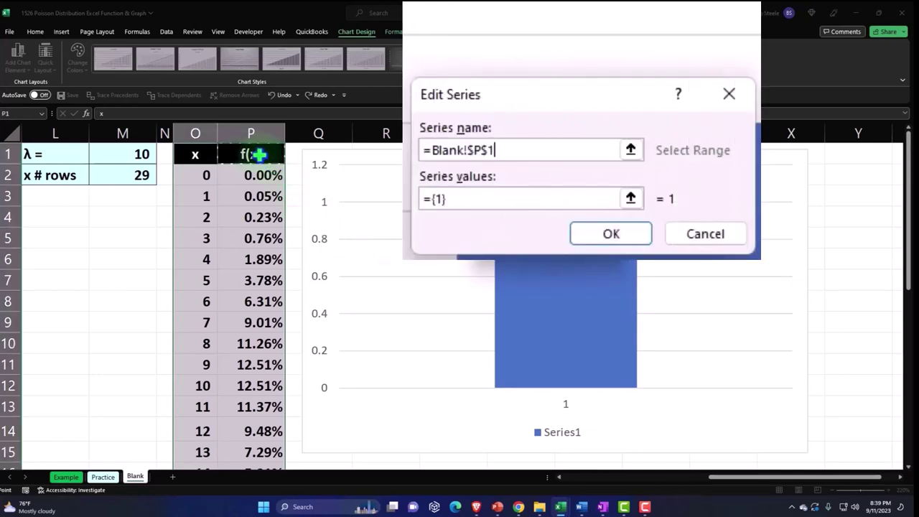
{"action": "left_click", "coordinate": [491, 201]}
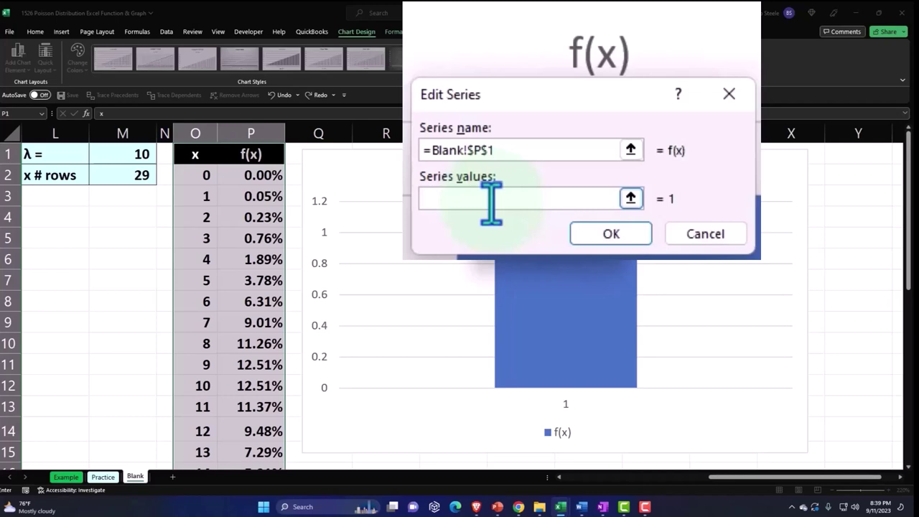
{"action": "left_click", "coordinate": [255, 174]}
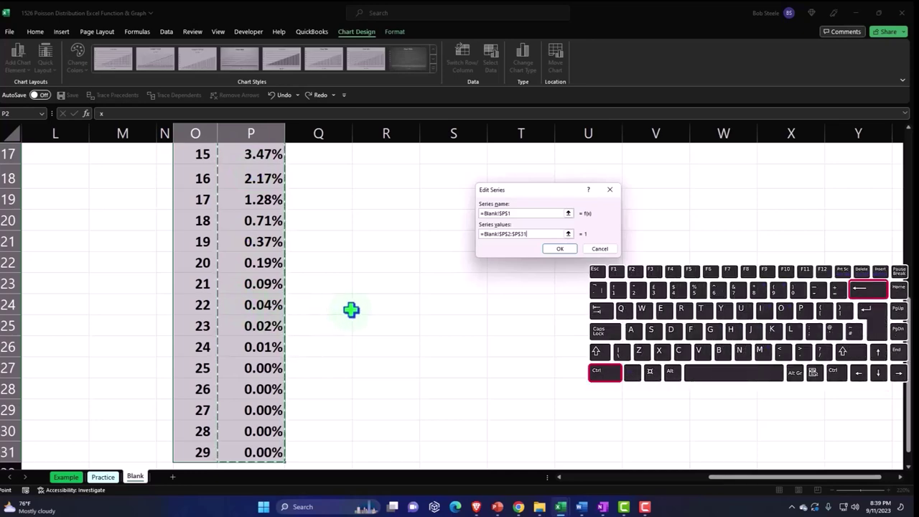
{"action": "key", "text": "ctrl+BackSpace"}
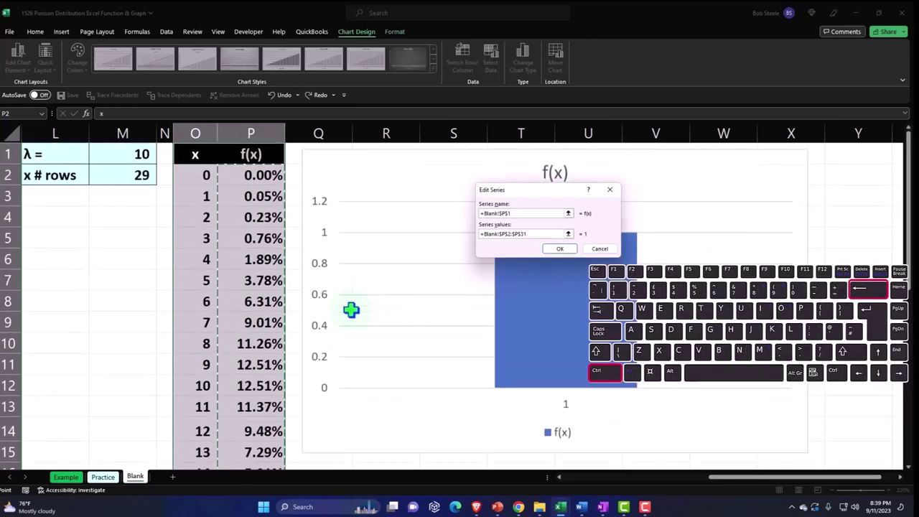
{"action": "left_click", "coordinate": [557, 248]}
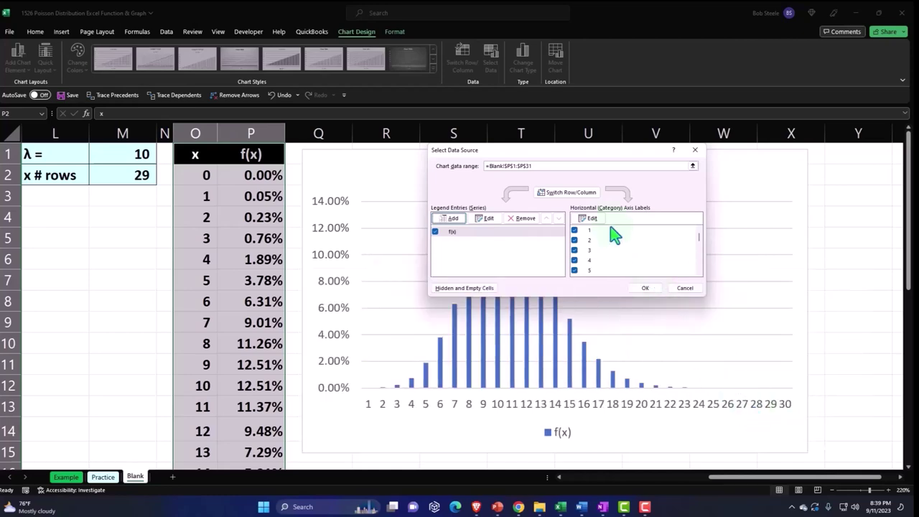
- Set the horizontal axis labels to =Blank!$O$2:$O$31 and close Select Data Source
{"action": "left_click", "coordinate": [588, 218]}
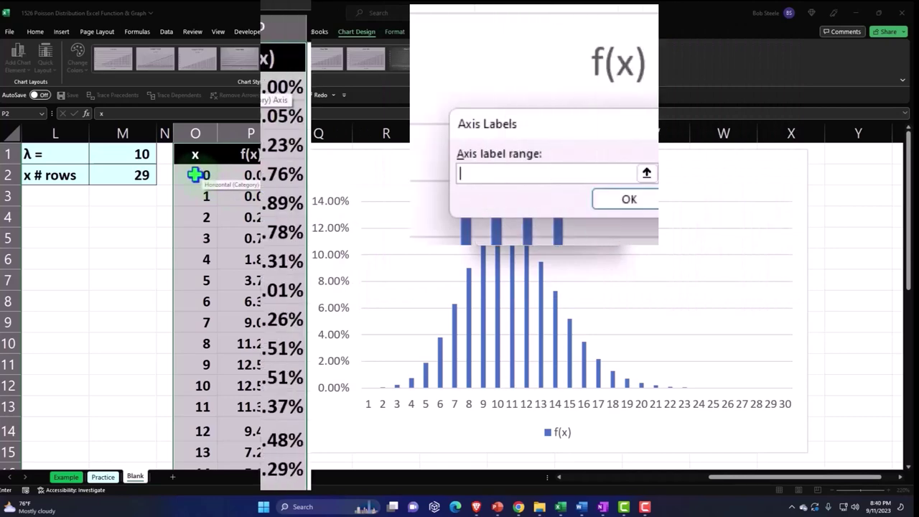
{"action": "left_click", "coordinate": [194, 175]}
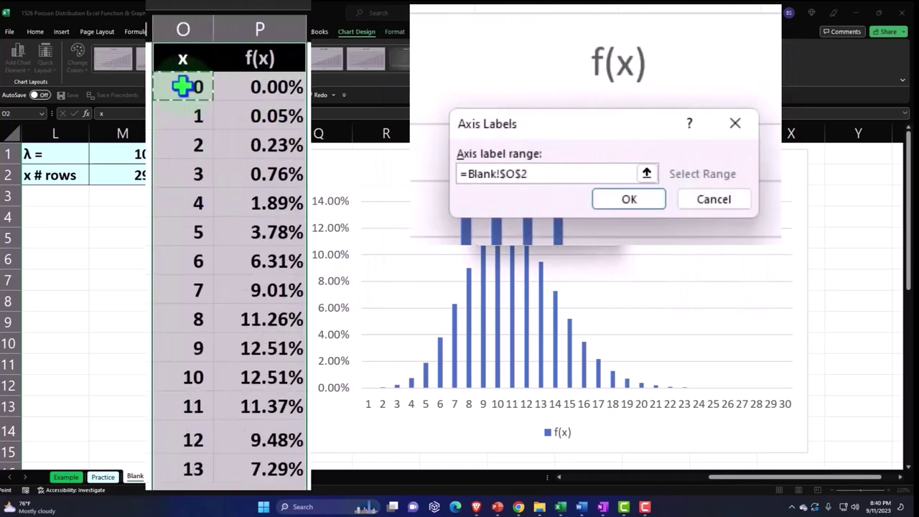
{"action": "key", "text": "ctrl+shift+Down"}
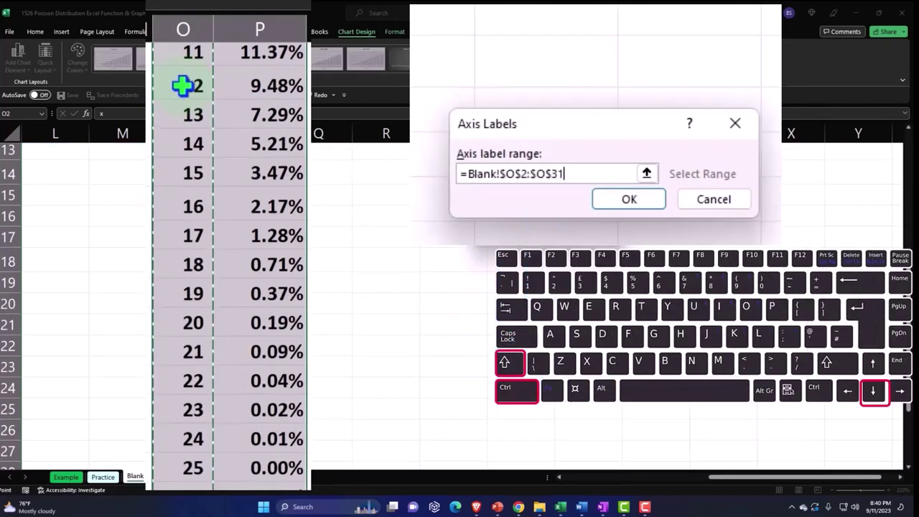
{"action": "key", "text": "ctrl+BackSpace"}
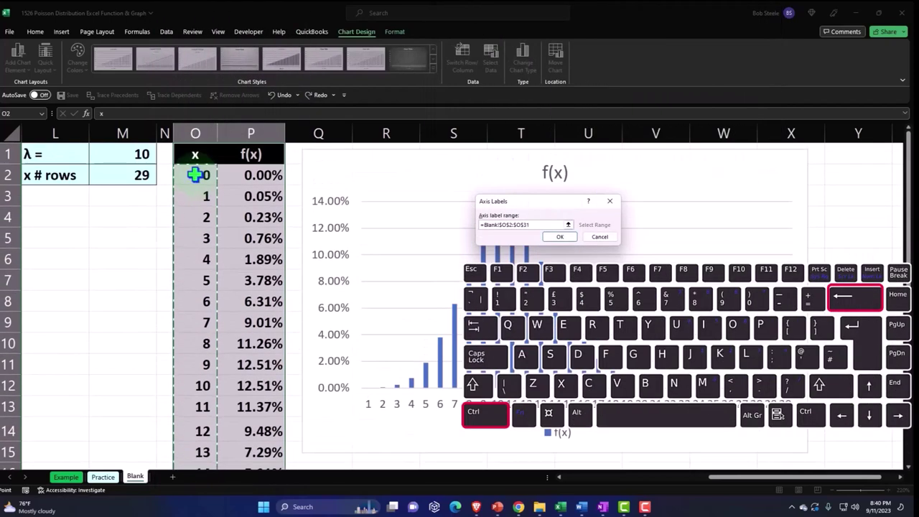
{"action": "left_click", "coordinate": [559, 236]}
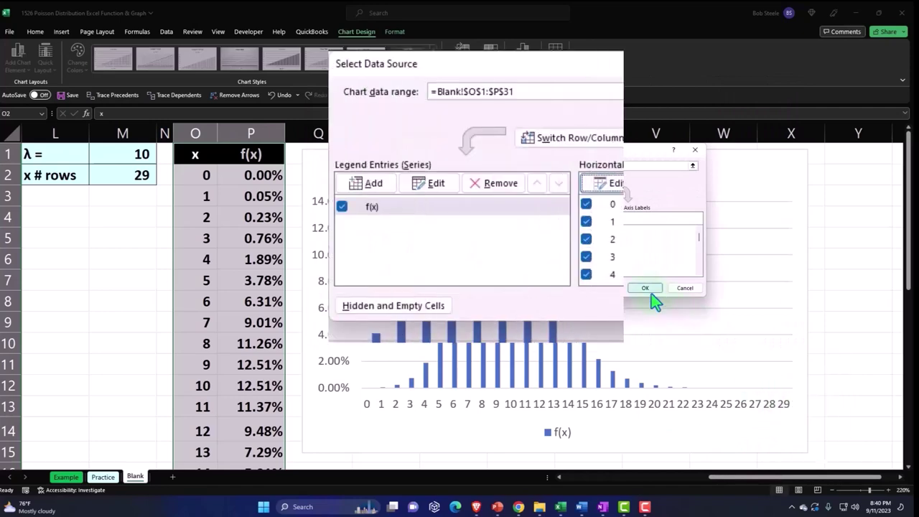
{"action": "left_click", "coordinate": [710, 306]}
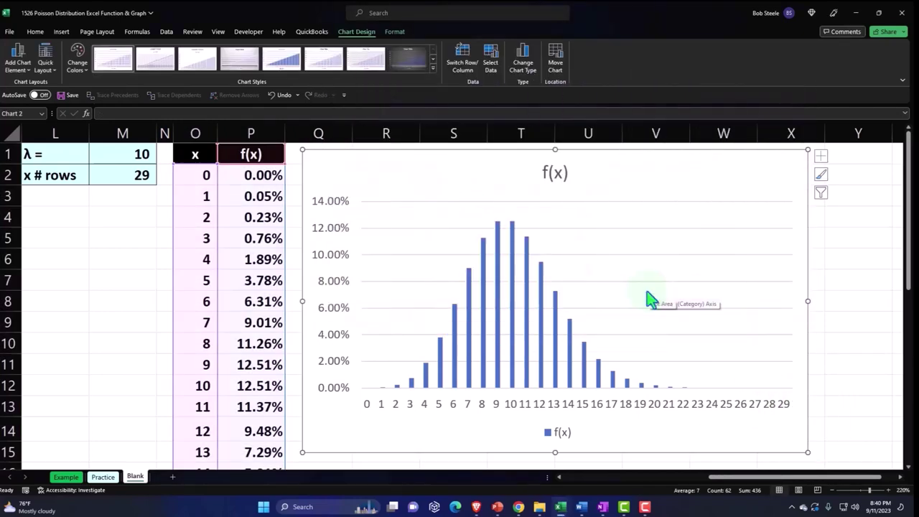
- Delete the chart's legend
{"action": "left_click", "coordinate": [562, 435]}
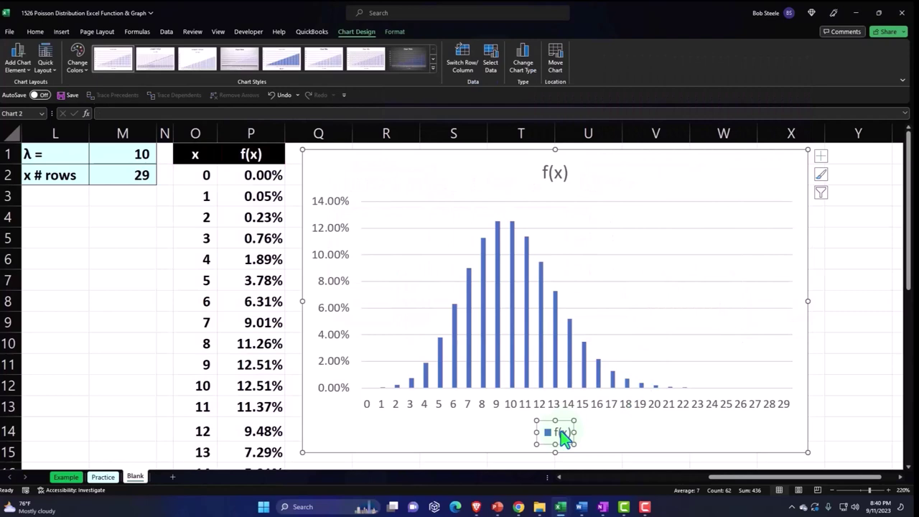
{"action": "key", "text": "Delete"}
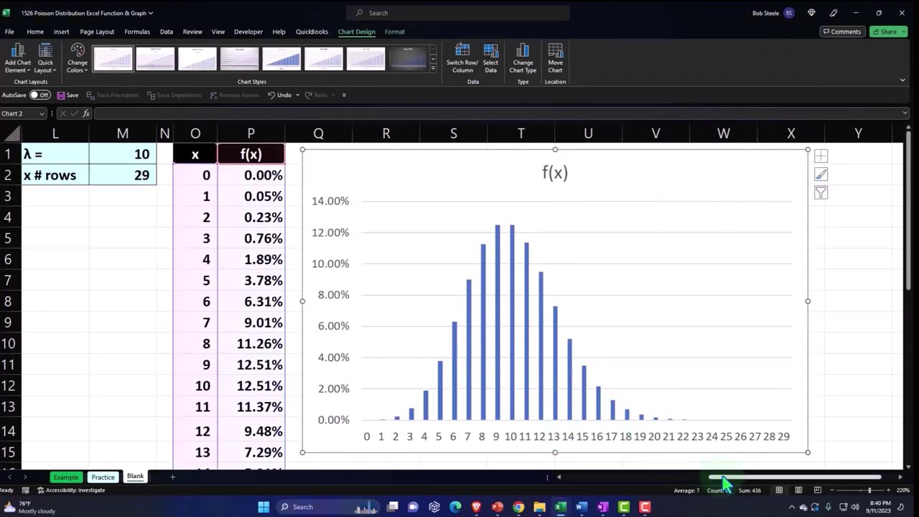
{"action": "left_click_drag", "start_coordinate": [725, 478], "coordinate": [540, 506]}
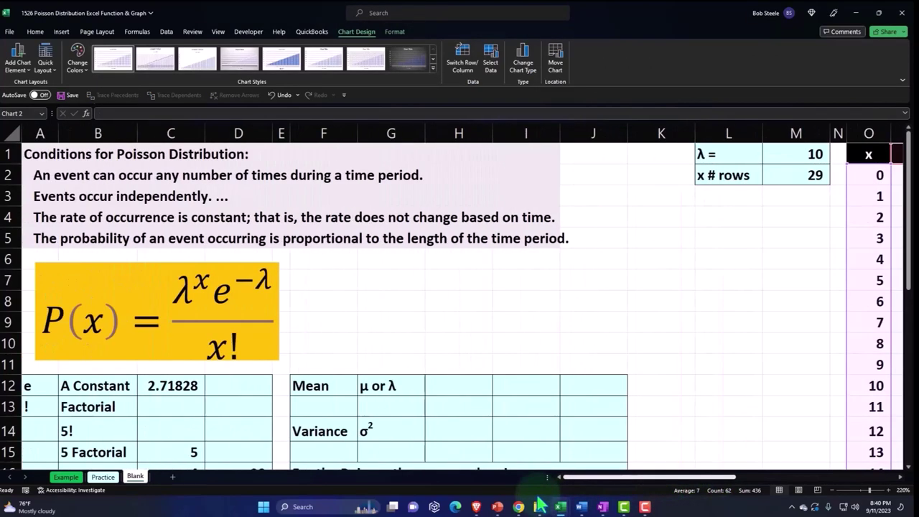
{"action": "scroll", "coordinate": [647, 323], "scroll_direction": "right", "scroll_amount": 9}
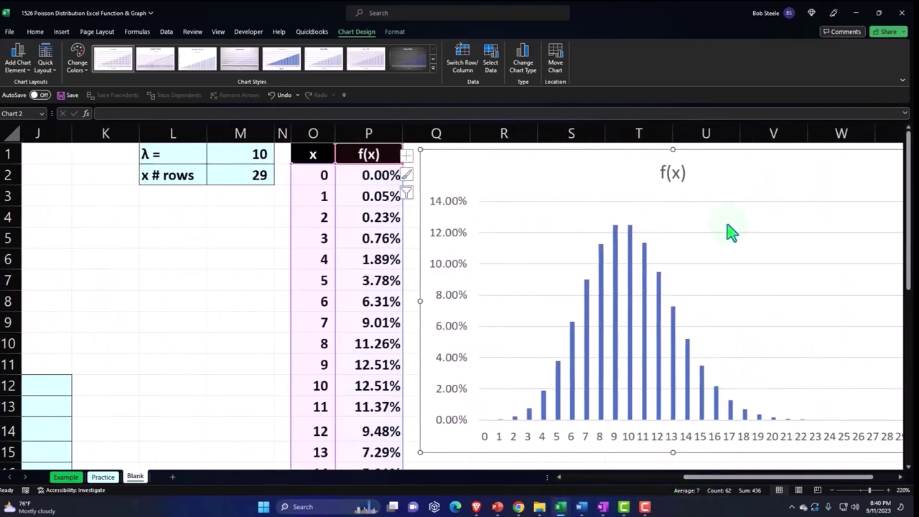
- Change the chart title from f(x) to Poisson
{"action": "left_click", "coordinate": [677, 173]}
{"action": "type", "text": "Po"}
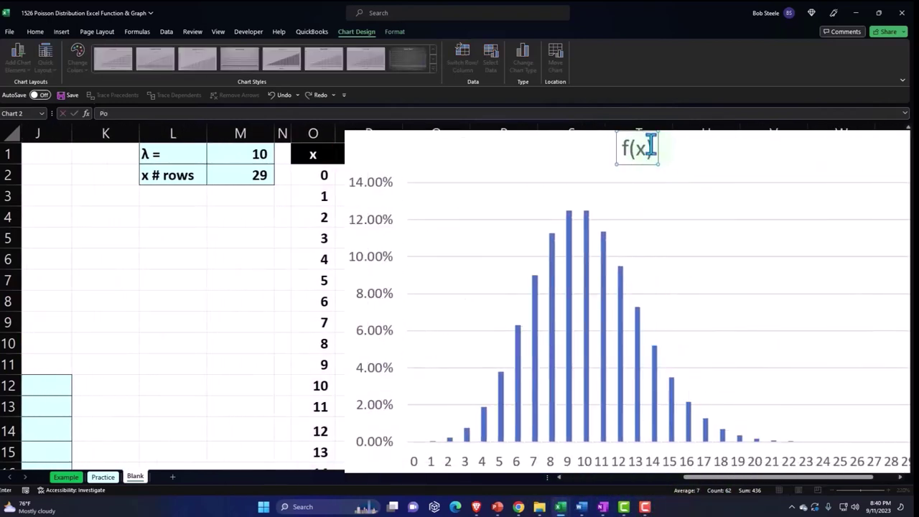
{"action": "left_click", "coordinate": [617, 141]}
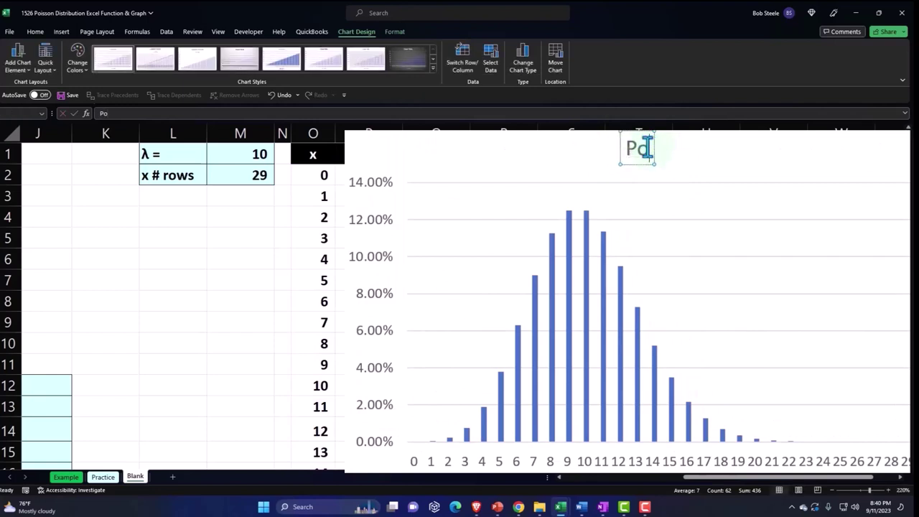
{"action": "type", "text": "isson"}
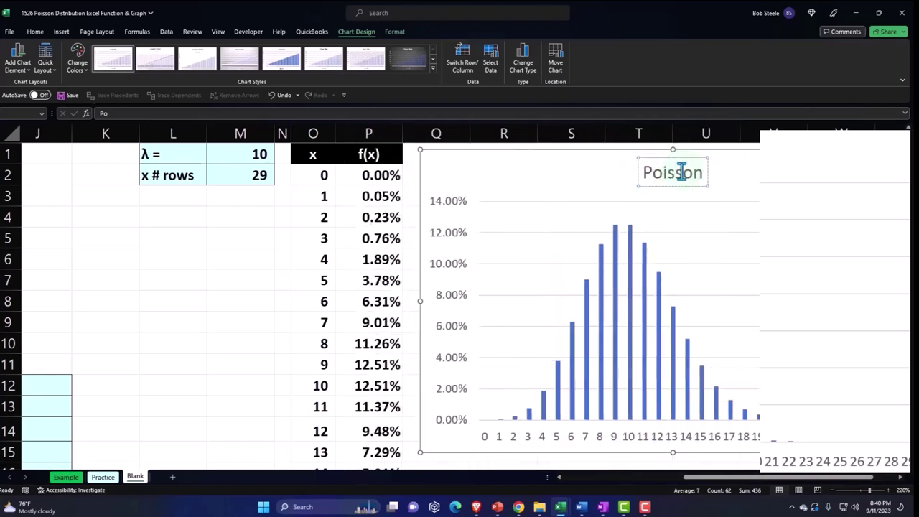
{"action": "left_click", "coordinate": [248, 228]}
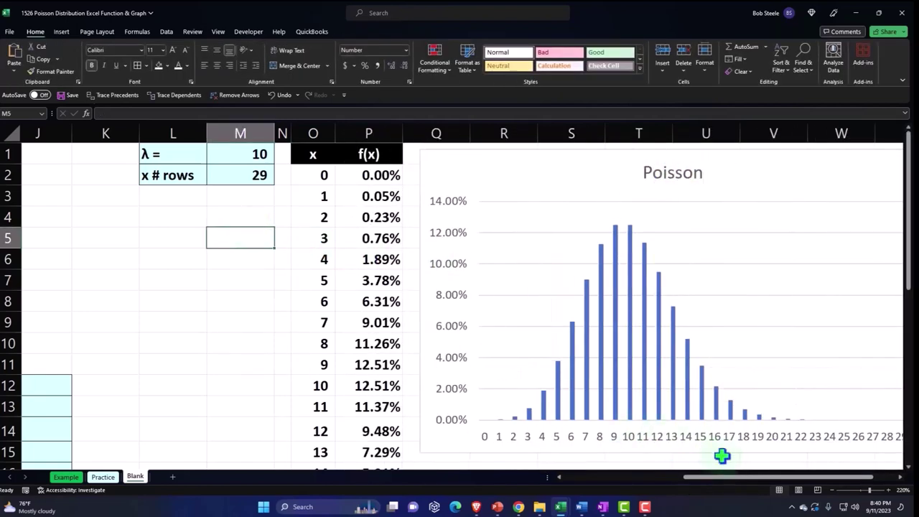
- Add axis titles to the Poisson chart, f(x) vertically and x horizontally
{"action": "left_click_drag", "start_coordinate": [732, 481], "coordinate": [746, 481]}
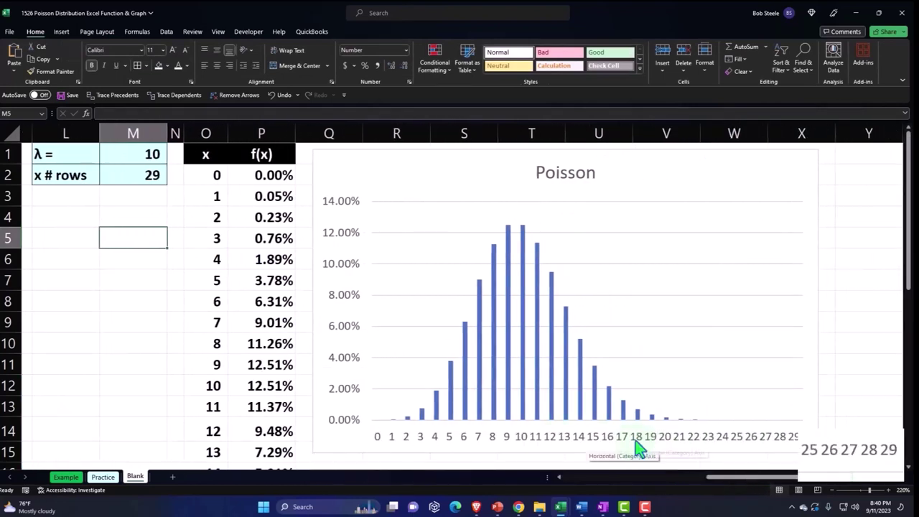
{"action": "left_click", "coordinate": [825, 170]}
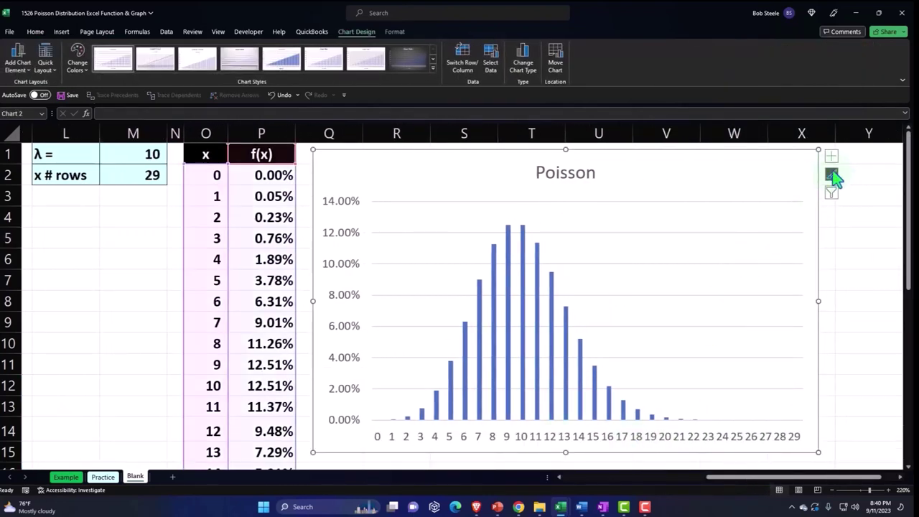
{"action": "left_click", "coordinate": [830, 157]}
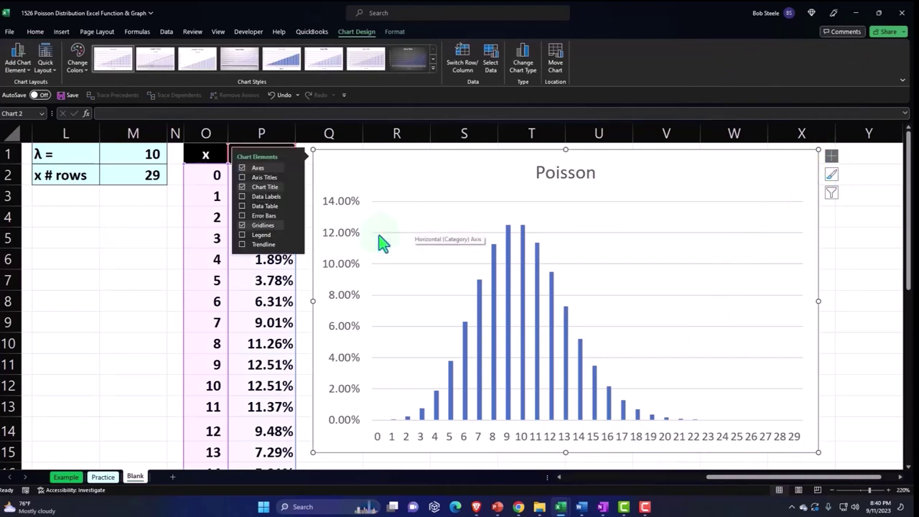
{"action": "left_click", "coordinate": [242, 177]}
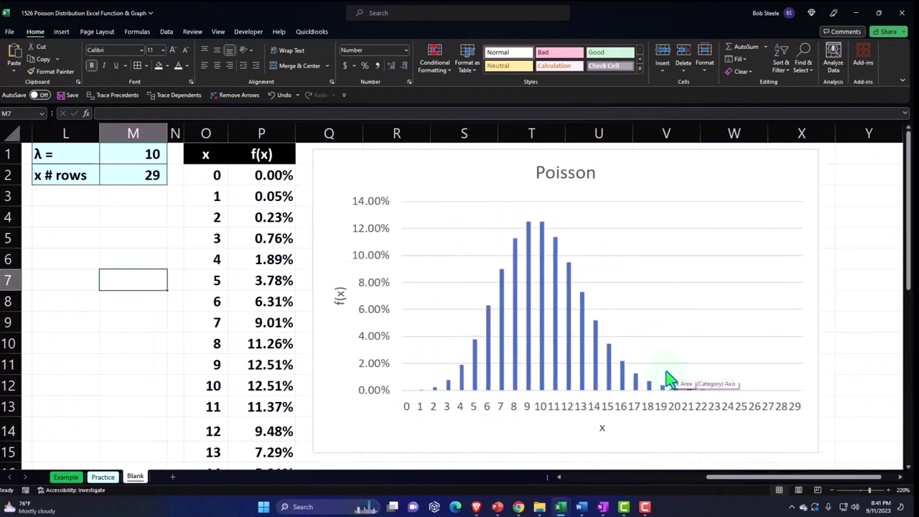
{"action": "left_click", "coordinate": [160, 218]}
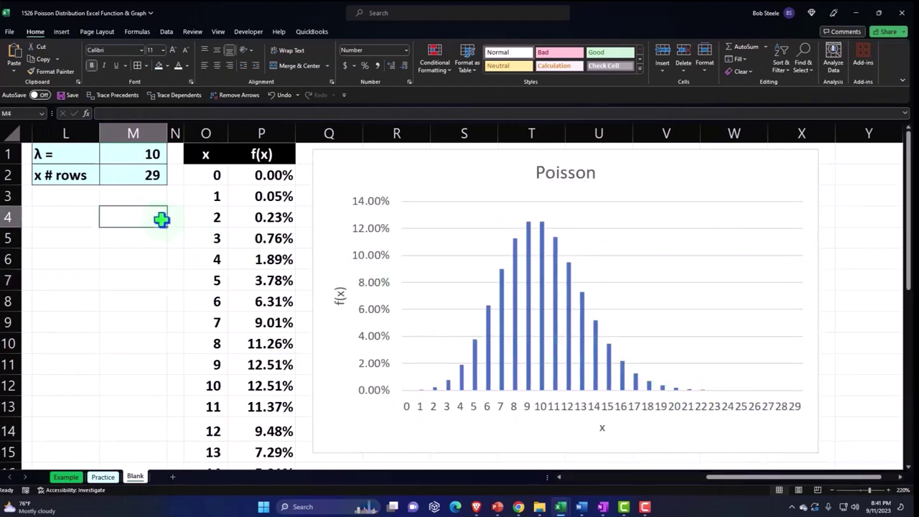
- Enter 3 as λ in M1 and review the table peaking at 22.40% for x = 2 and 3
{"action": "left_click", "coordinate": [153, 156]}
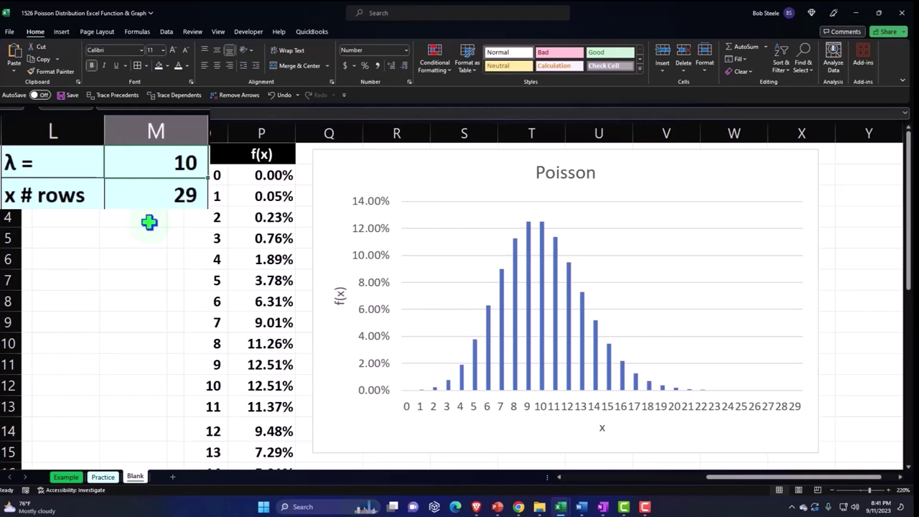
{"action": "type", "text": "3"}
{"action": "key", "text": "Return"}
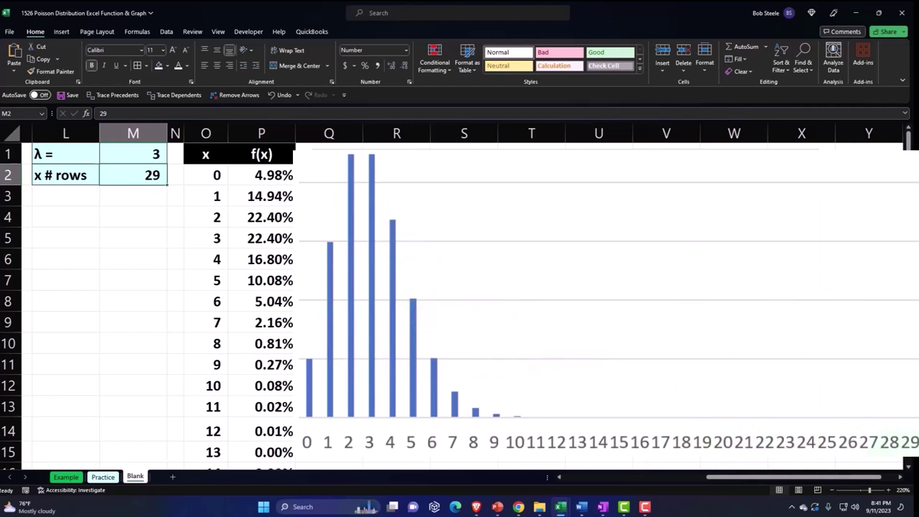
{"action": "scroll", "coordinate": [248, 352], "scroll_direction": "down", "scroll_amount": 5}
{"action": "scroll", "coordinate": [249, 352], "scroll_direction": "down", "scroll_amount": 4}
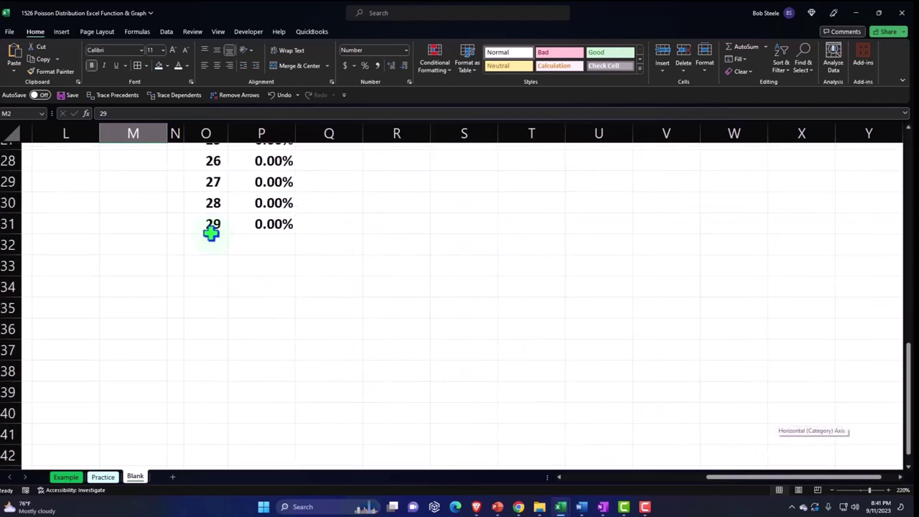
{"action": "scroll", "coordinate": [241, 273], "scroll_direction": "up", "scroll_amount": 5}
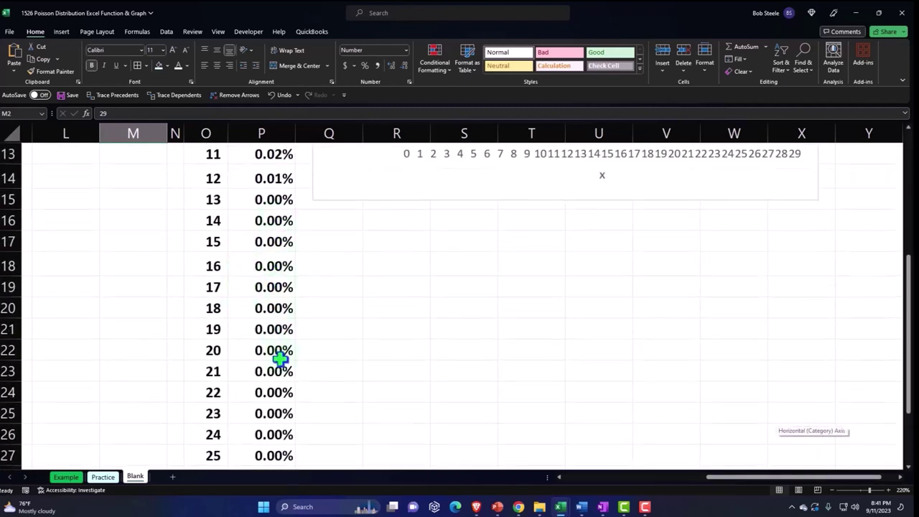
{"action": "scroll", "coordinate": [280, 355], "scroll_direction": "up", "scroll_amount": 5}
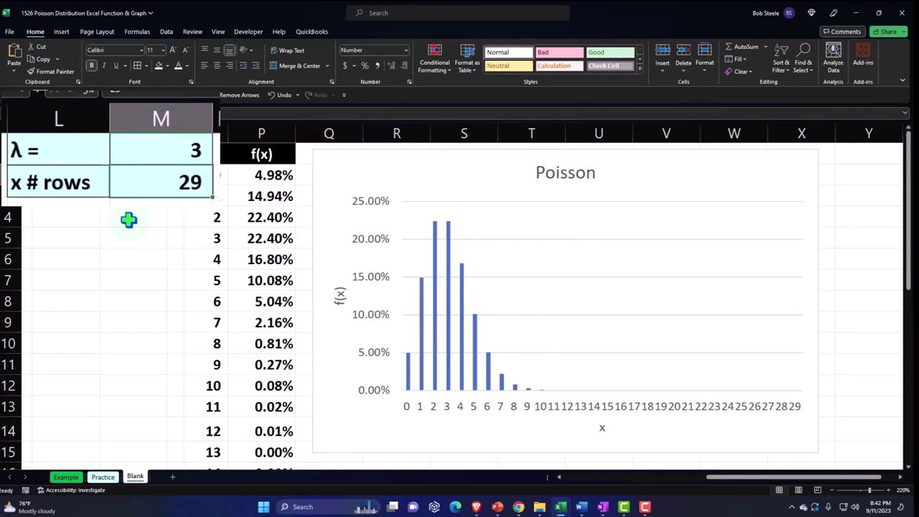
- Set the x row count to 14 so the table runs from x 0 to 14
{"action": "type", "text": "14"}
{"action": "key", "text": "Return"}
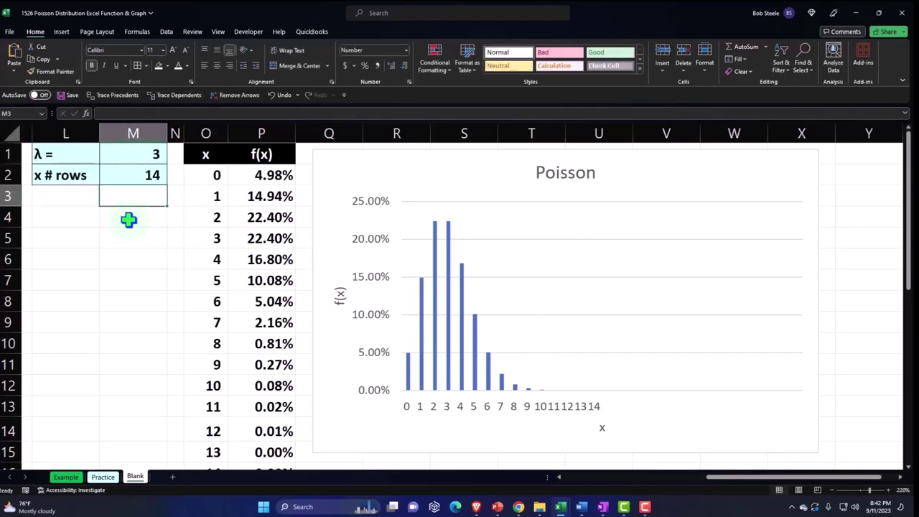
{"action": "scroll", "coordinate": [129, 220], "scroll_direction": "down", "scroll_amount": 3}
{"action": "scroll", "coordinate": [213, 246], "scroll_direction": "down", "scroll_amount": 1}
{"action": "left_click", "coordinate": [209, 221]}
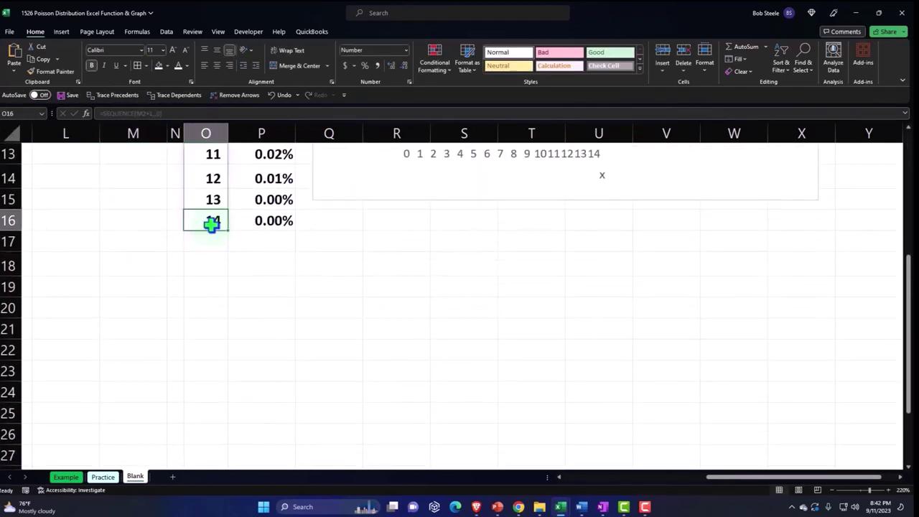
{"action": "scroll", "coordinate": [320, 289], "scroll_direction": "up", "scroll_amount": 2}
- Select the Poisson chart and inspect its data range
{"action": "left_click", "coordinate": [321, 289]}
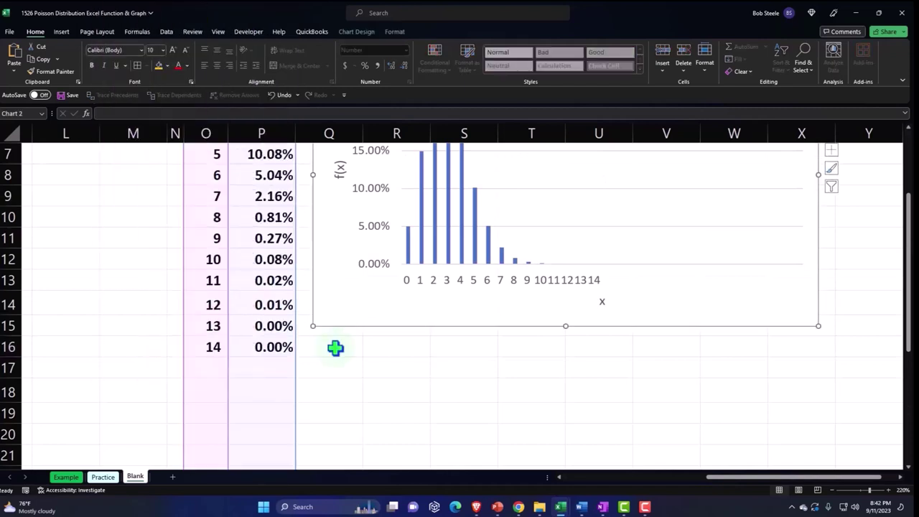
{"action": "scroll", "coordinate": [335, 349], "scroll_direction": "down", "scroll_amount": 4}
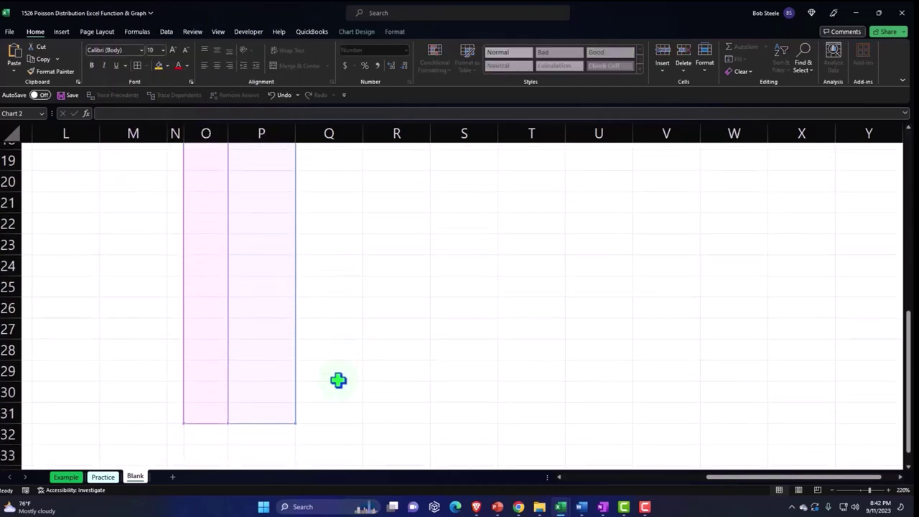
{"action": "scroll", "coordinate": [299, 426], "scroll_direction": "up", "scroll_amount": 3}
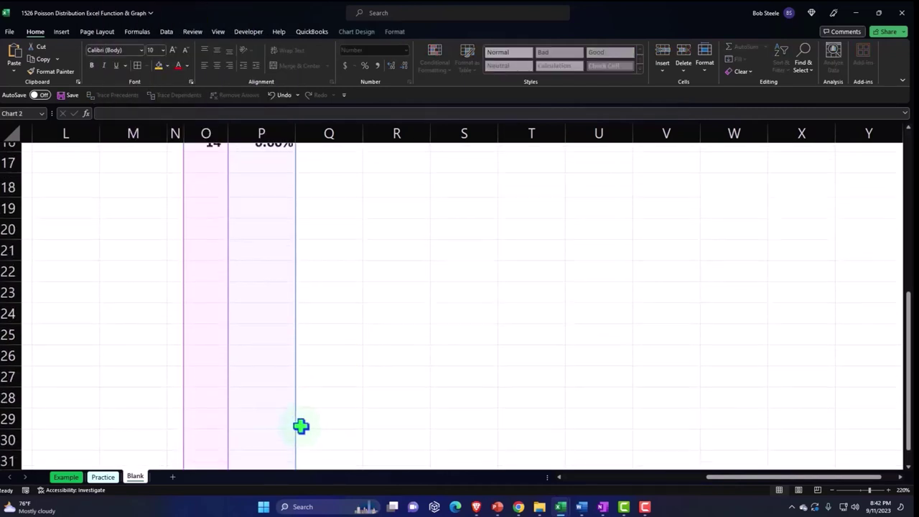
{"action": "scroll", "coordinate": [301, 431], "scroll_direction": "down", "scroll_amount": 3}
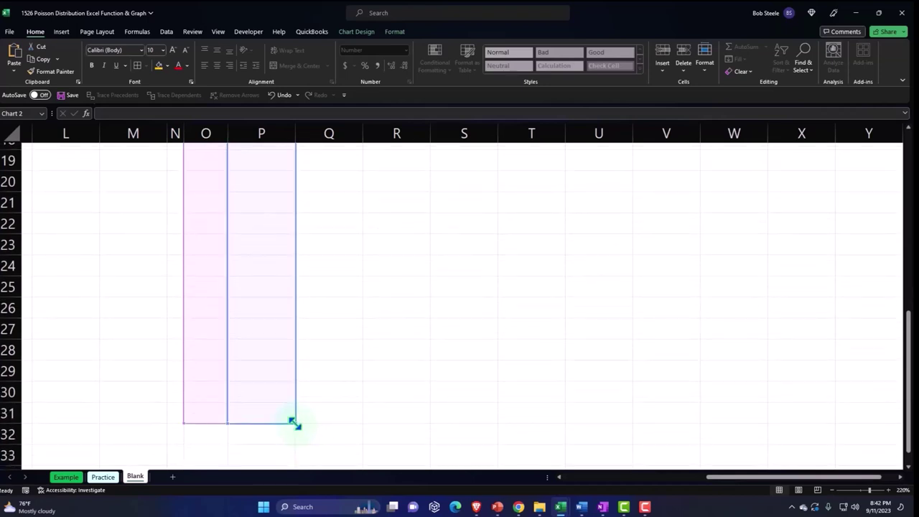
{"action": "left_click_drag", "start_coordinate": [295, 423], "coordinate": [284, 145]}
{"action": "scroll", "coordinate": [300, 289], "scroll_direction": "up", "scroll_amount": 2}
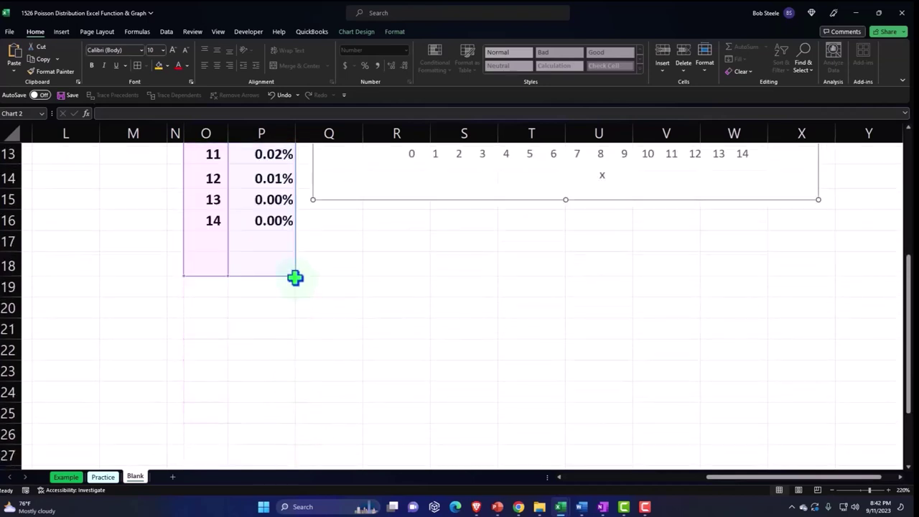
{"action": "left_click_drag", "start_coordinate": [295, 278], "coordinate": [294, 231]}
{"action": "scroll", "coordinate": [315, 279], "scroll_direction": "up", "scroll_amount": 4}
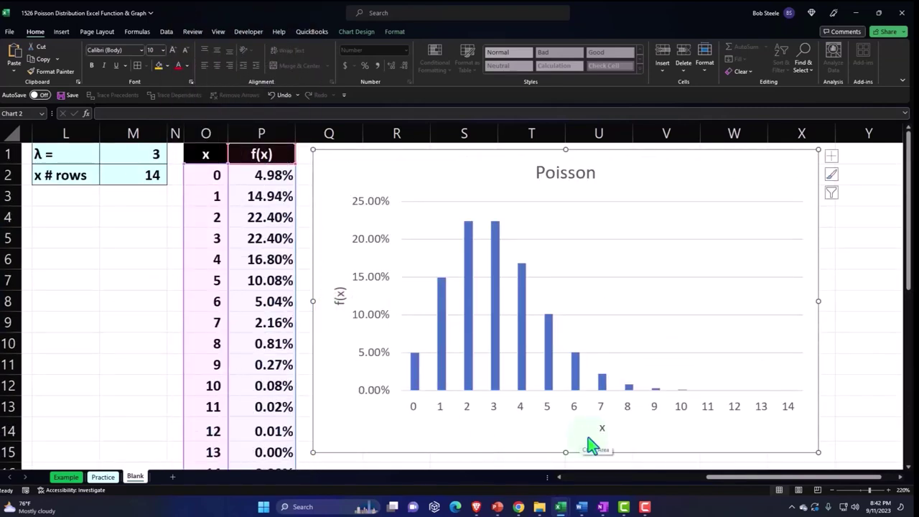
- Set the x row count in M2 to 70 and scroll through the extended table
{"action": "left_click", "coordinate": [165, 333]}
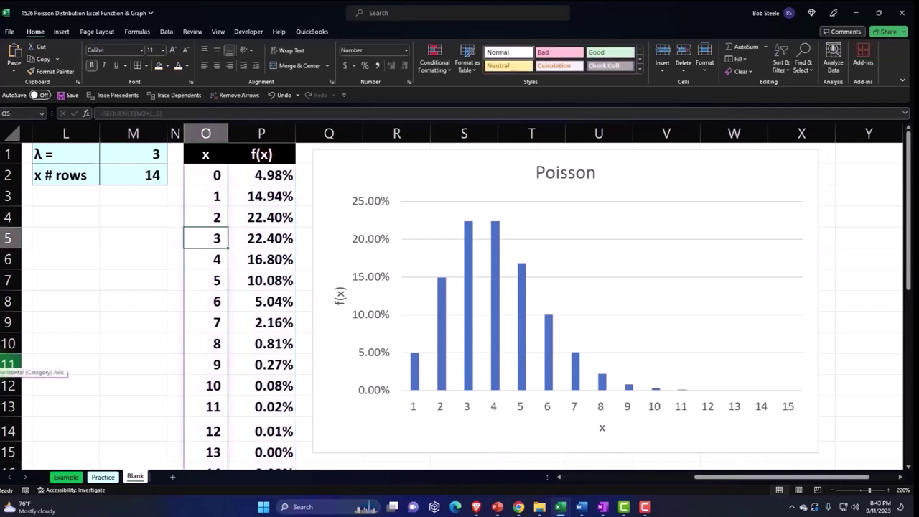
{"action": "left_click", "coordinate": [122, 188]}
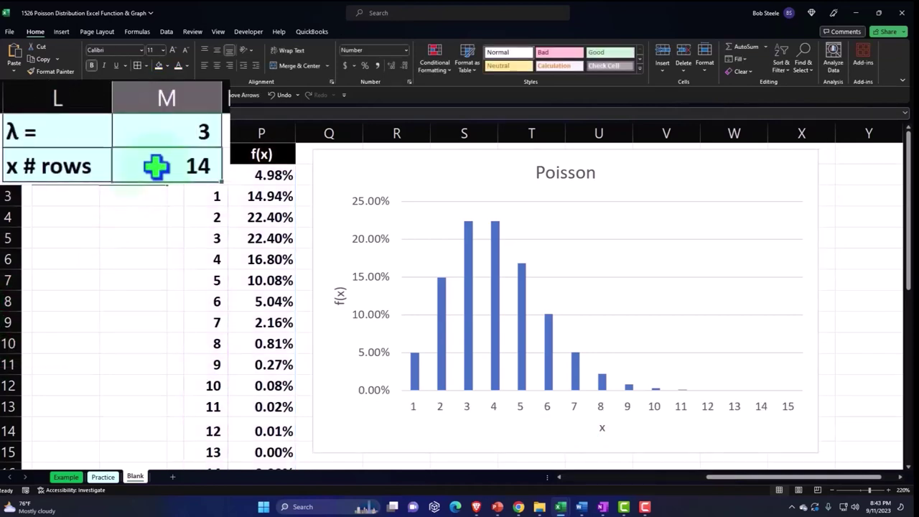
{"action": "type", "text": "70"}
{"action": "key", "text": "Return"}
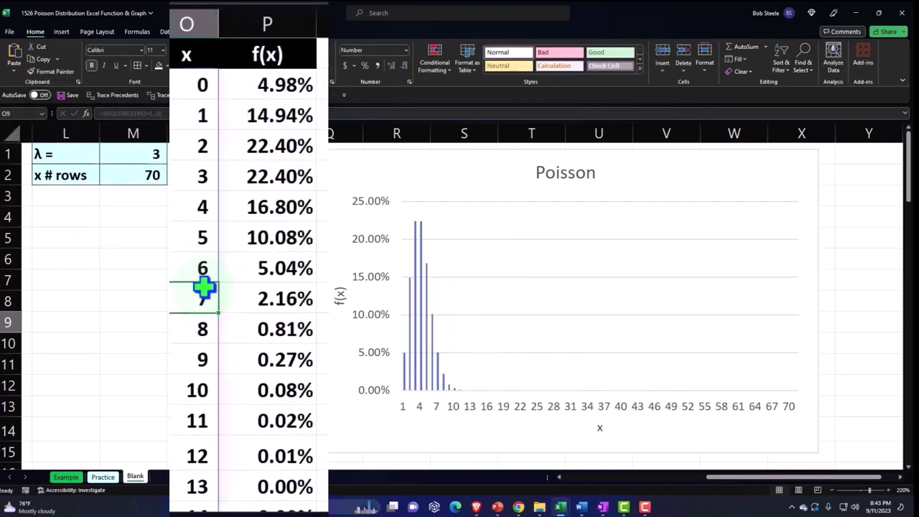
{"action": "scroll", "coordinate": [204, 288], "scroll_direction": "down", "scroll_amount": 2}
{"action": "scroll", "coordinate": [203, 287], "scroll_direction": "down", "scroll_amount": 1}
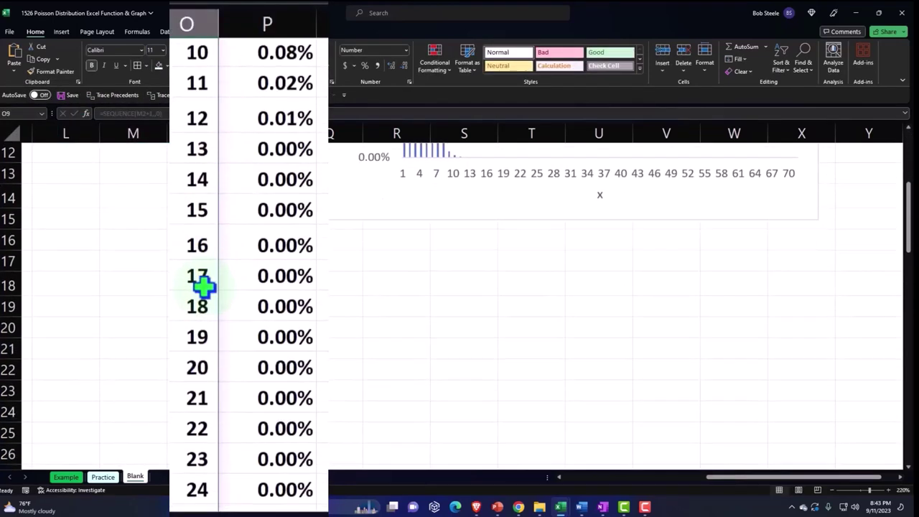
{"action": "scroll", "coordinate": [204, 287], "scroll_direction": "down", "scroll_amount": 4}
{"action": "scroll", "coordinate": [204, 288], "scroll_direction": "down", "scroll_amount": 3}
{"action": "scroll", "coordinate": [204, 287], "scroll_direction": "down", "scroll_amount": 3}
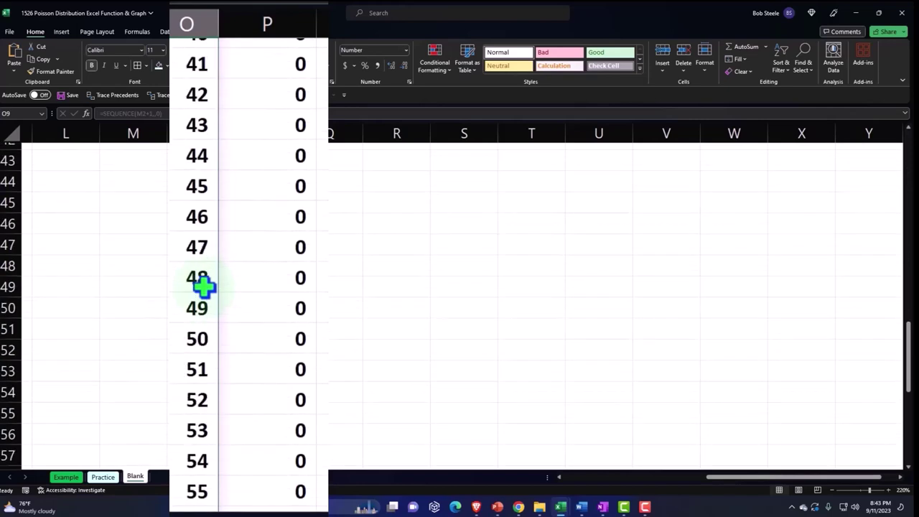
{"action": "scroll", "coordinate": [205, 287], "scroll_direction": "up", "scroll_amount": 5}
{"action": "scroll", "coordinate": [206, 288], "scroll_direction": "up", "scroll_amount": 3}
{"action": "scroll", "coordinate": [310, 369], "scroll_direction": "down", "scroll_amount": 1}
- Inspect the last percentage-formatted f(x) formula and select P31 for x = 29
{"action": "left_click", "coordinate": [301, 338]}
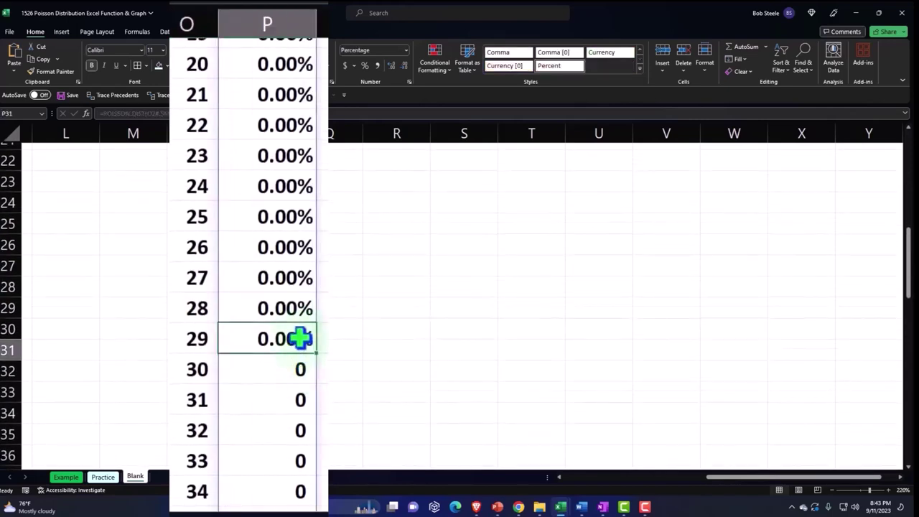
{"action": "key", "text": "BackSpace"}
{"action": "key", "text": "Return"}
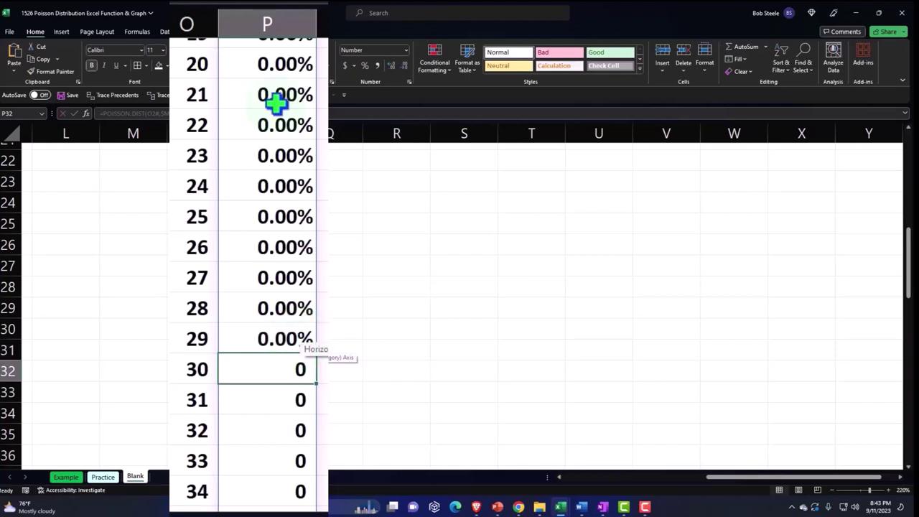
{"action": "left_click", "coordinate": [267, 353]}
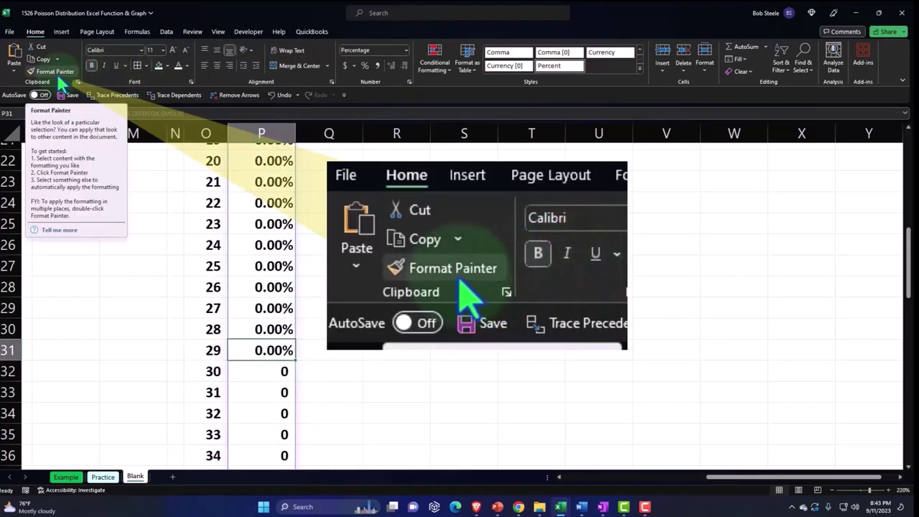
- Copy P31's percentage format onto the whole f(x) column P with Format Painter
{"action": "left_click", "coordinate": [58, 72]}
{"action": "scroll", "coordinate": [242, 280], "scroll_direction": "up", "scroll_amount": 2}
{"action": "scroll", "coordinate": [242, 281], "scroll_direction": "up", "scroll_amount": 5}
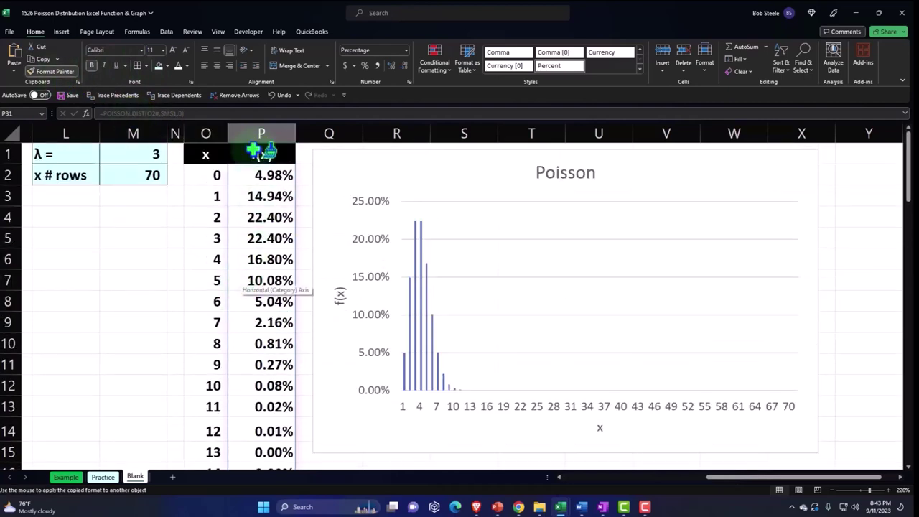
{"action": "left_click", "coordinate": [263, 134]}
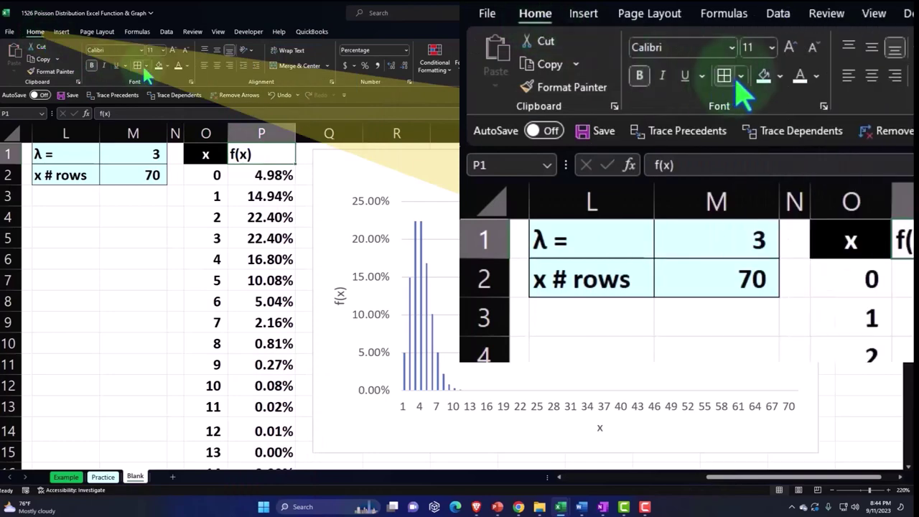
- Restore the black fill on the O1:P1 headers and check percentages down to x = 70
{"action": "left_click", "coordinate": [165, 65]}
{"action": "left_click", "coordinate": [166, 91]}
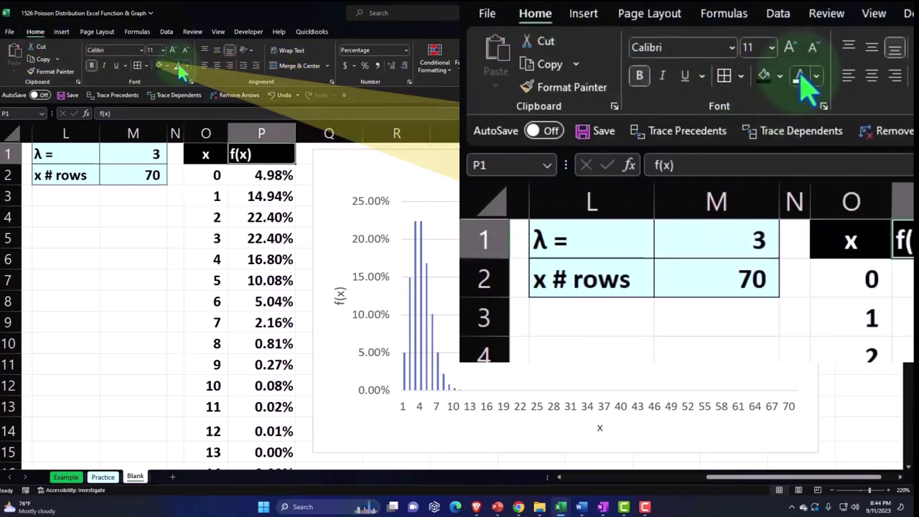
{"action": "scroll", "coordinate": [259, 287], "scroll_direction": "down", "scroll_amount": 5}
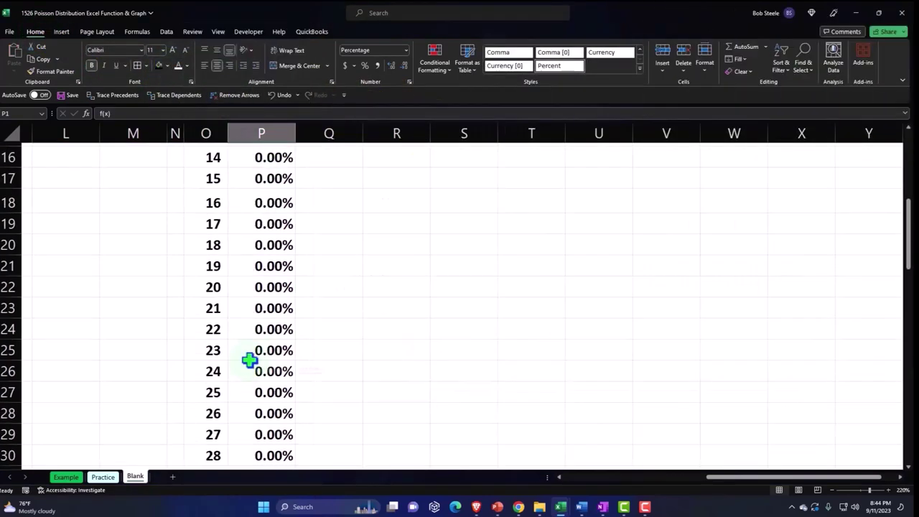
{"action": "scroll", "coordinate": [247, 359], "scroll_direction": "down", "scroll_amount": 7}
{"action": "scroll", "coordinate": [246, 359], "scroll_direction": "down", "scroll_amount": 7}
{"action": "scroll", "coordinate": [246, 359], "scroll_direction": "down", "scroll_amount": 3}
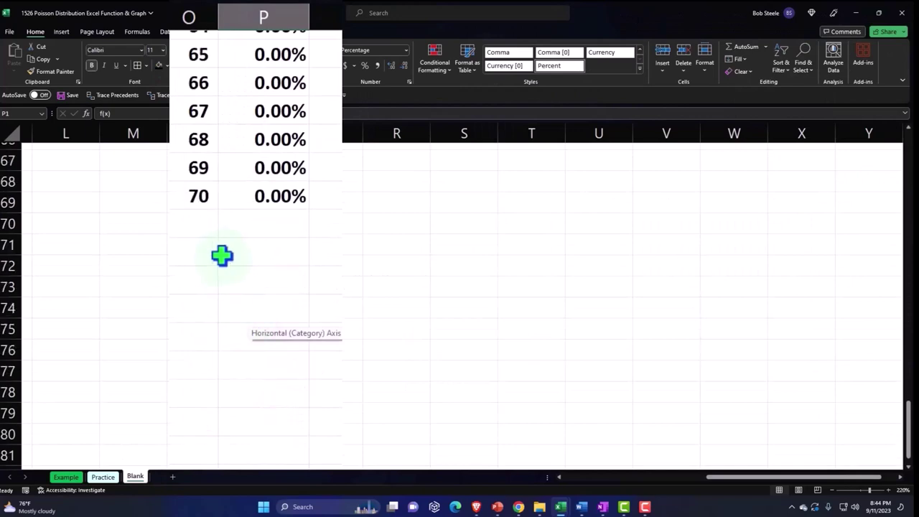
{"action": "scroll", "coordinate": [248, 287], "scroll_direction": "up", "scroll_amount": 5}
{"action": "scroll", "coordinate": [294, 309], "scroll_direction": "up", "scroll_amount": 9}
{"action": "scroll", "coordinate": [283, 350], "scroll_direction": "up", "scroll_amount": 6}
{"action": "scroll", "coordinate": [283, 350], "scroll_direction": "up", "scroll_amount": 2}
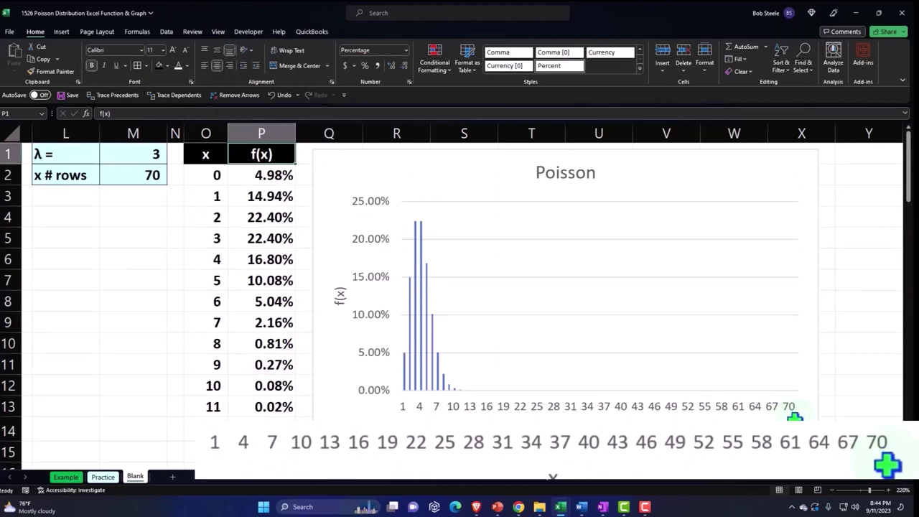
- Enter λ values of 1 and then 5 in M1 so the f(x) table and chart recalculate
{"action": "left_click", "coordinate": [139, 153]}
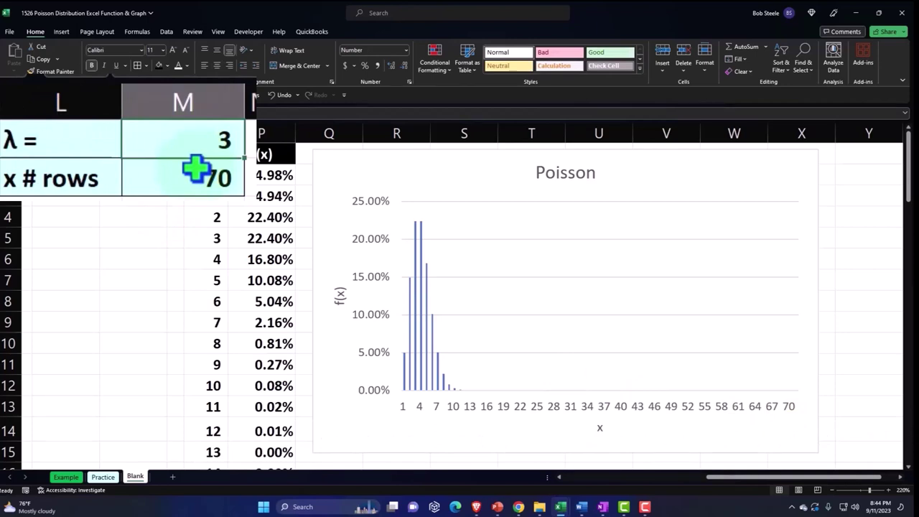
{"action": "type", "text": "1"}
{"action": "key", "text": "Return"}
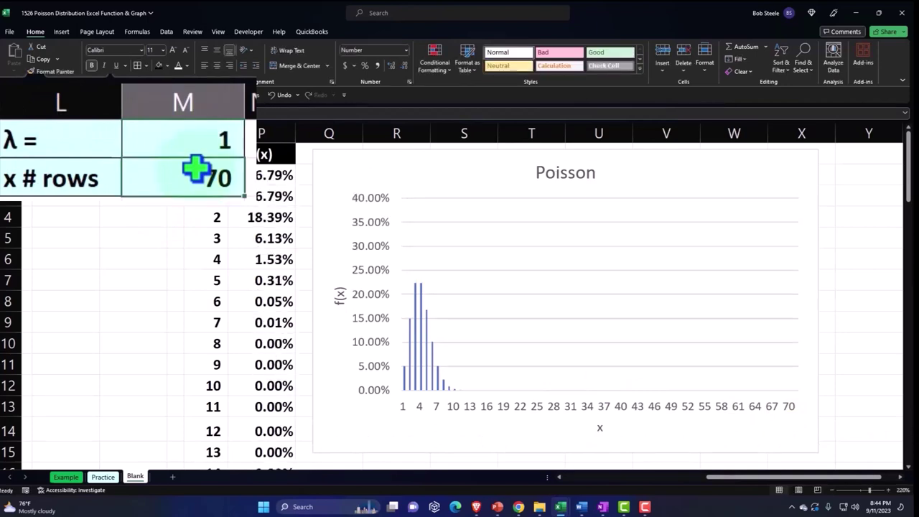
{"action": "left_click", "coordinate": [129, 154]}
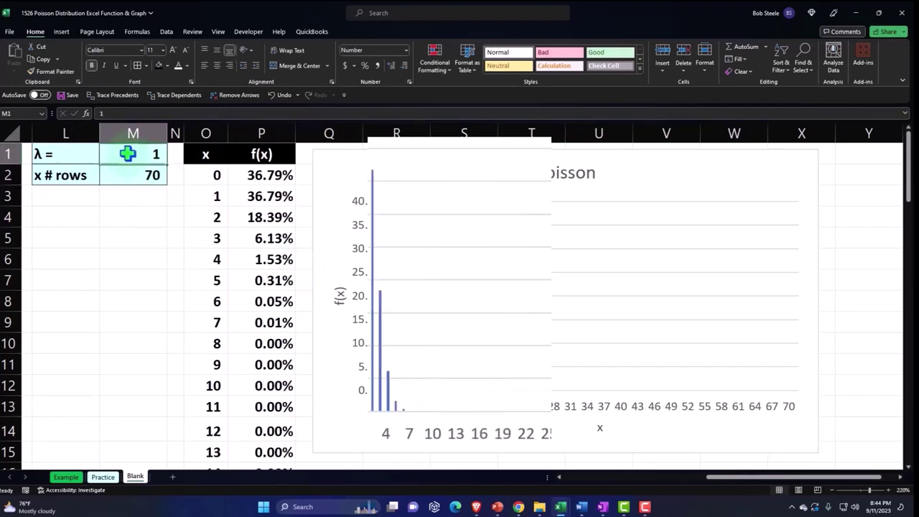
{"action": "type", "text": "5"}
{"action": "key", "text": "Return"}
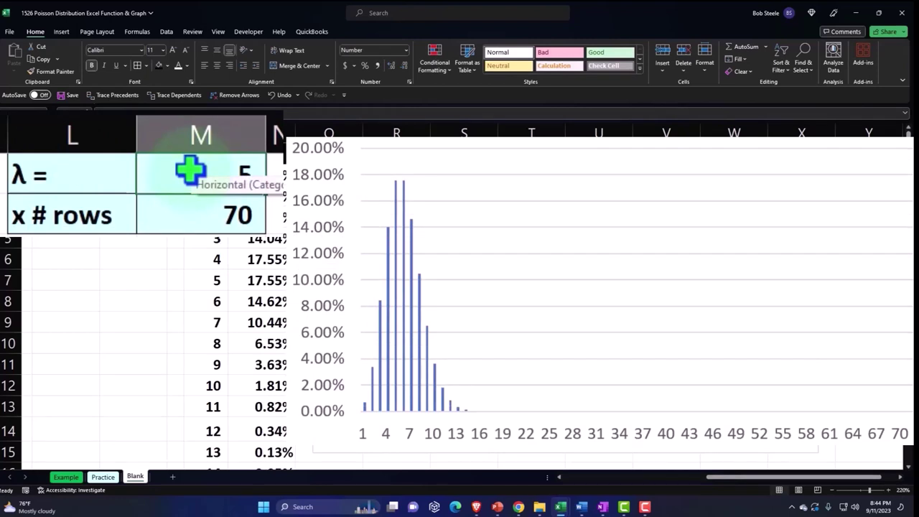
- Try λ values of 6, 10 and 30 in turn, watching the Poisson chart reshape
{"action": "left_click", "coordinate": [191, 170]}
{"action": "type", "text": "6"}
{"action": "key", "text": "Return"}
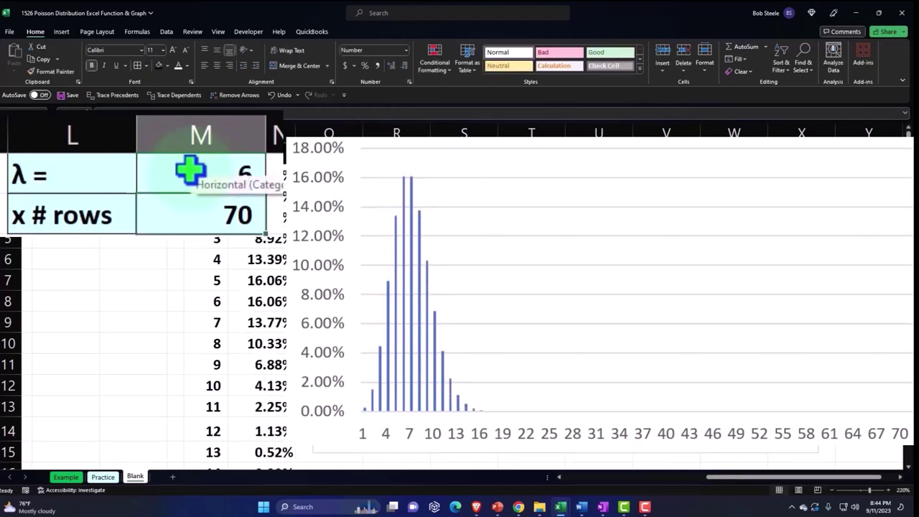
{"action": "left_click", "coordinate": [191, 170]}
{"action": "type", "text": "10"}
{"action": "key", "text": "Return"}
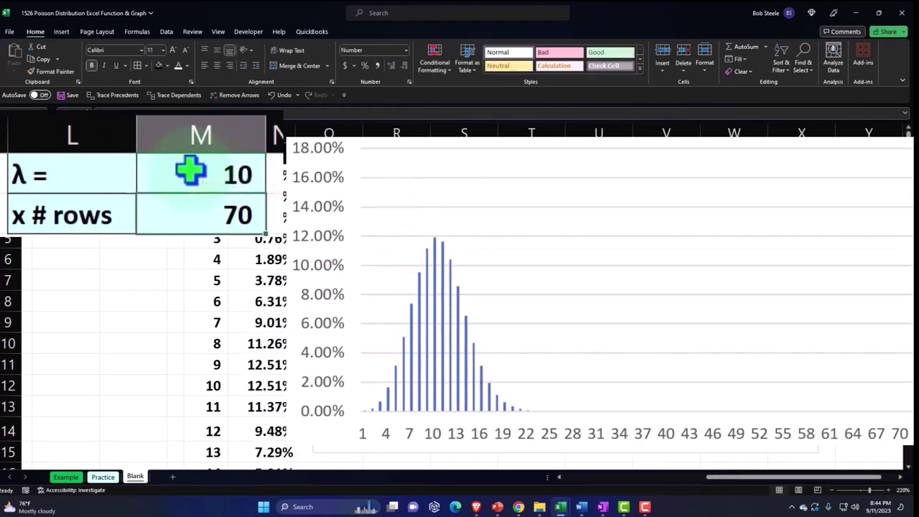
{"action": "left_click", "coordinate": [191, 170]}
{"action": "type", "text": "30"}
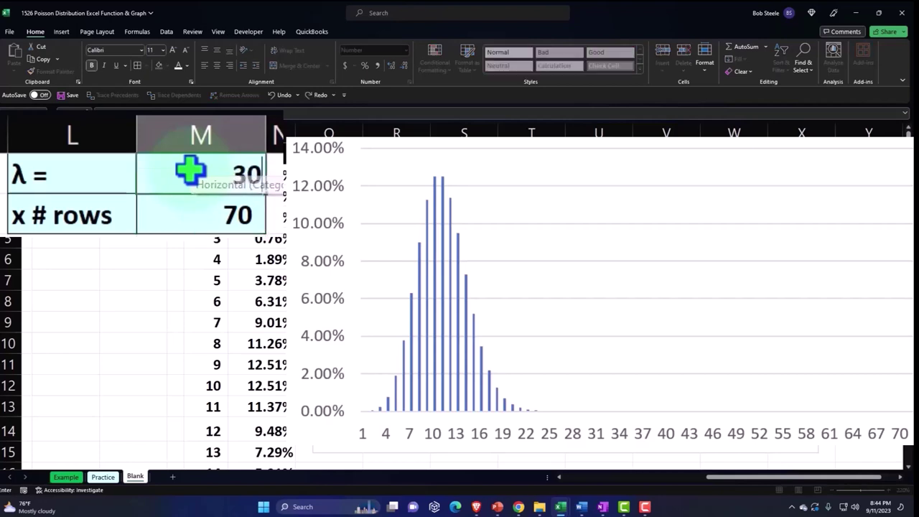
{"action": "key", "text": "Return"}
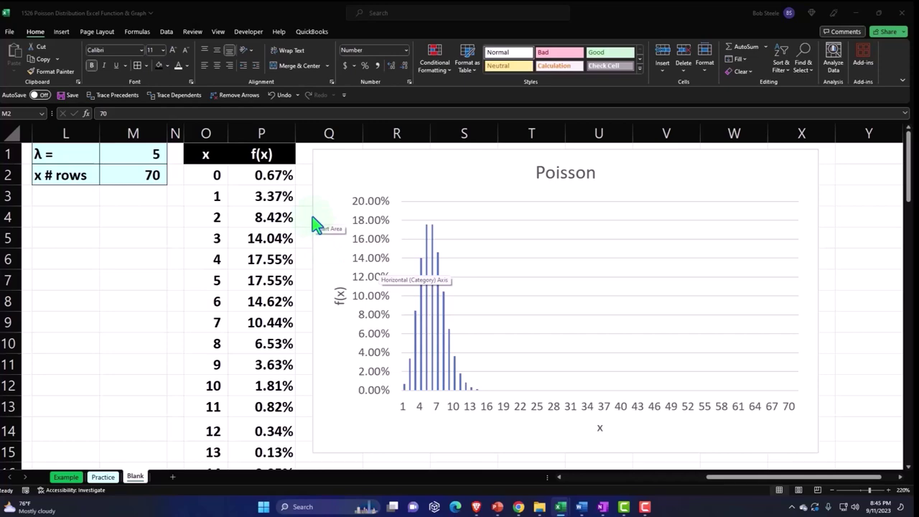
{"action": "left_click", "coordinate": [733, 484]}
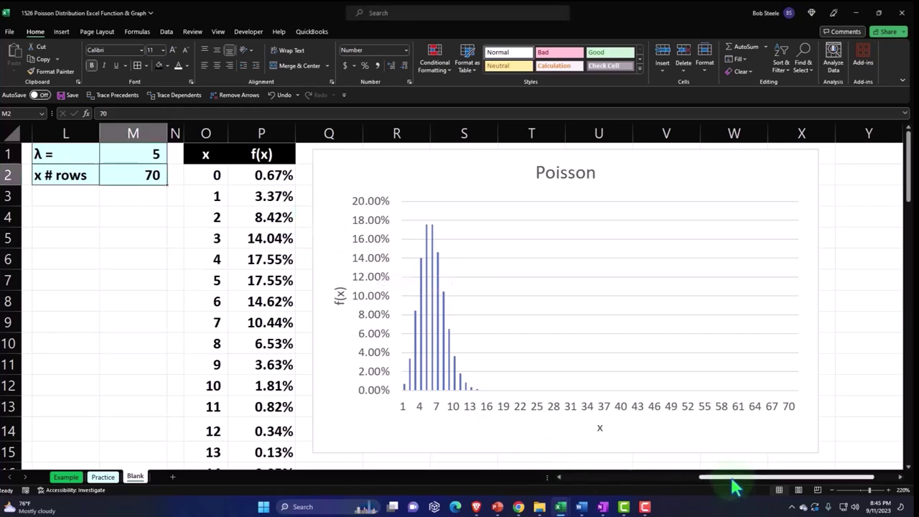
{"action": "left_click_drag", "start_coordinate": [733, 478], "coordinate": [560, 478]}
{"action": "left_click", "coordinate": [34, 152]}
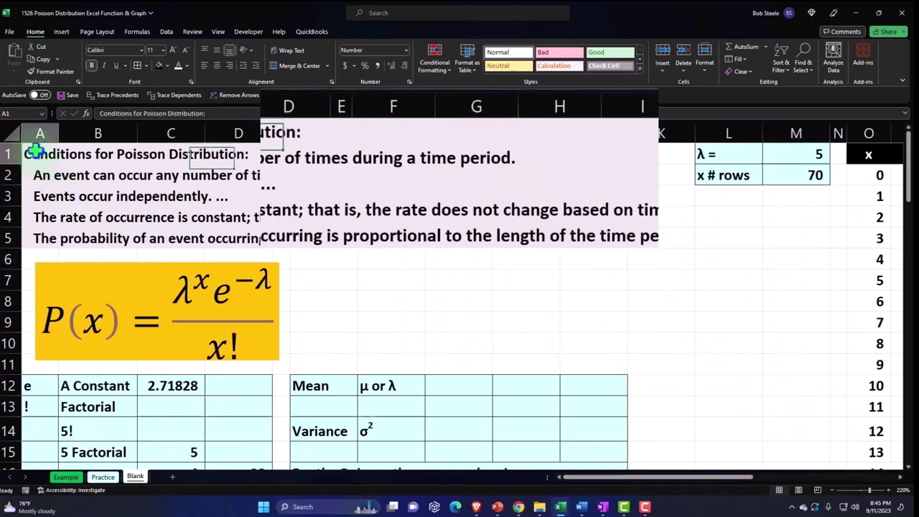
{"action": "left_click_drag", "start_coordinate": [34, 152], "coordinate": [641, 239]}
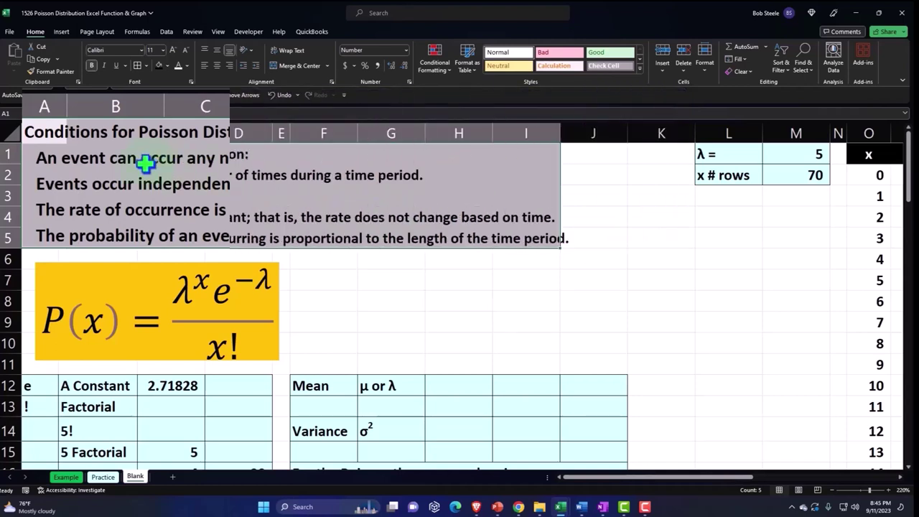
{"action": "left_click_drag", "start_coordinate": [557, 468], "coordinate": [722, 500]}
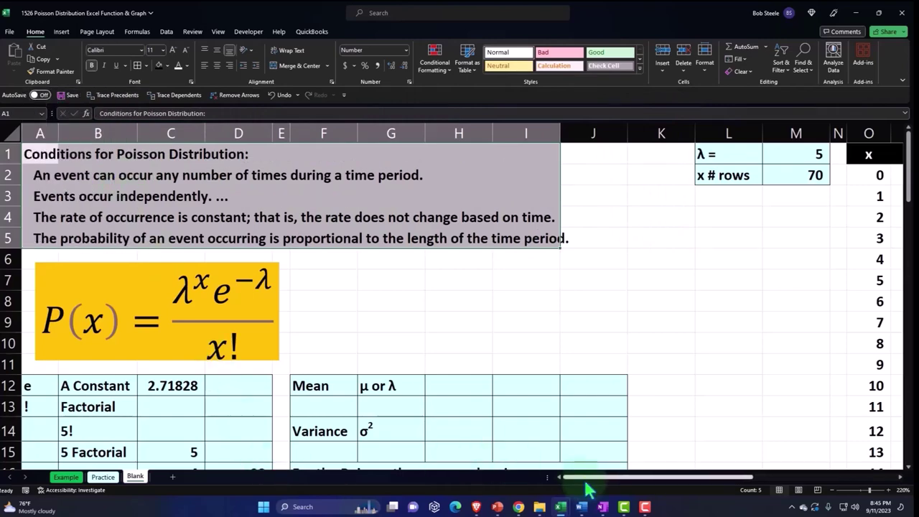